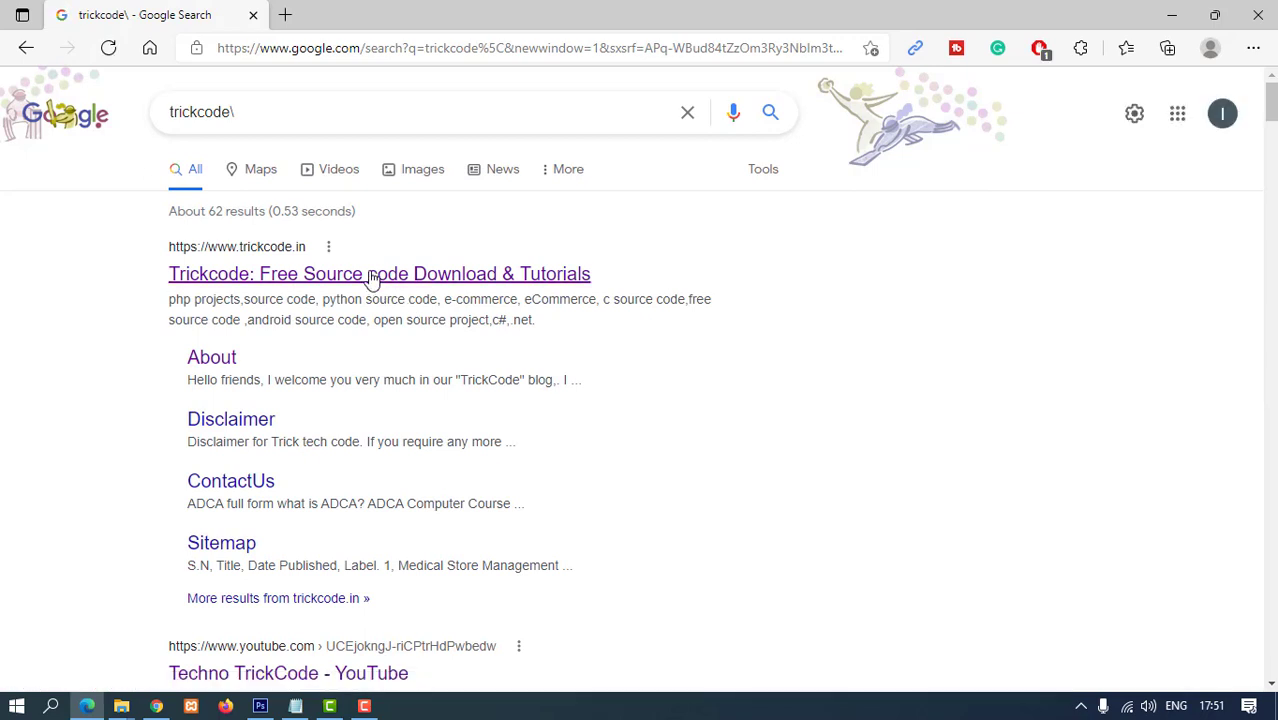
- Open the Trickcode search result in a new tab, then switch to that tab
left_click(372, 279)
left_click(193, 12)
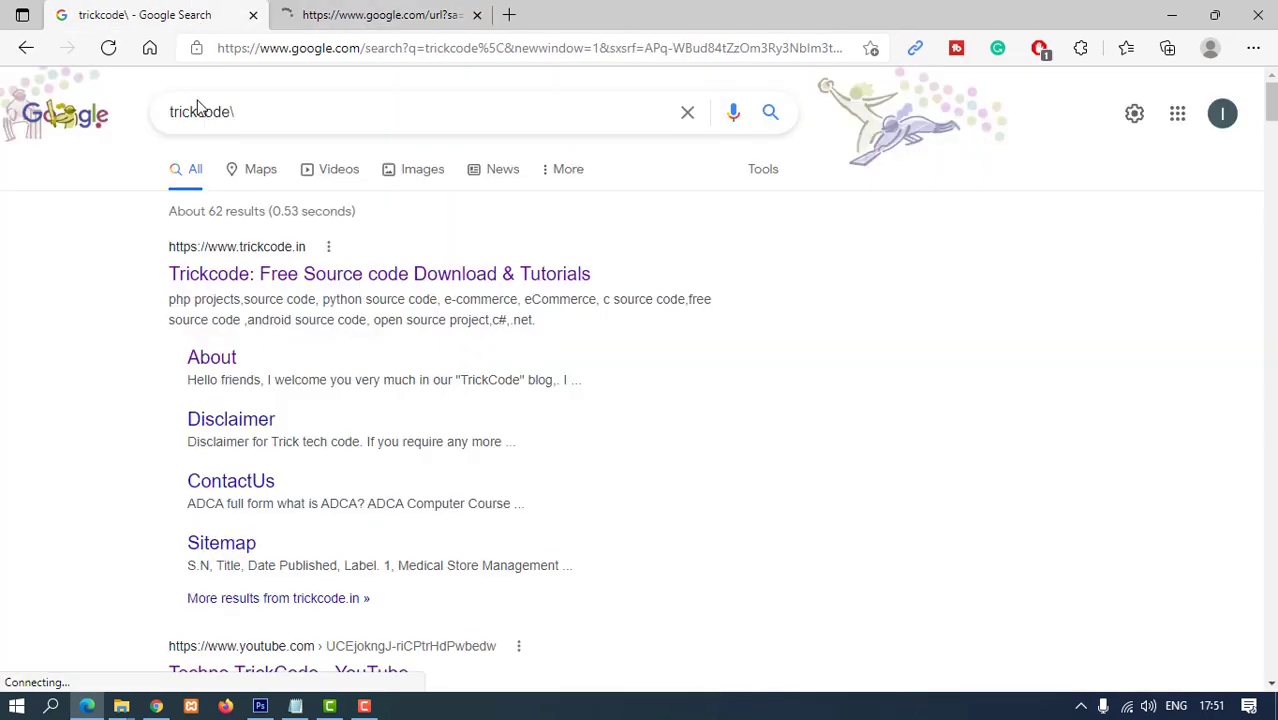
scroll(405, 490, "down", 3)
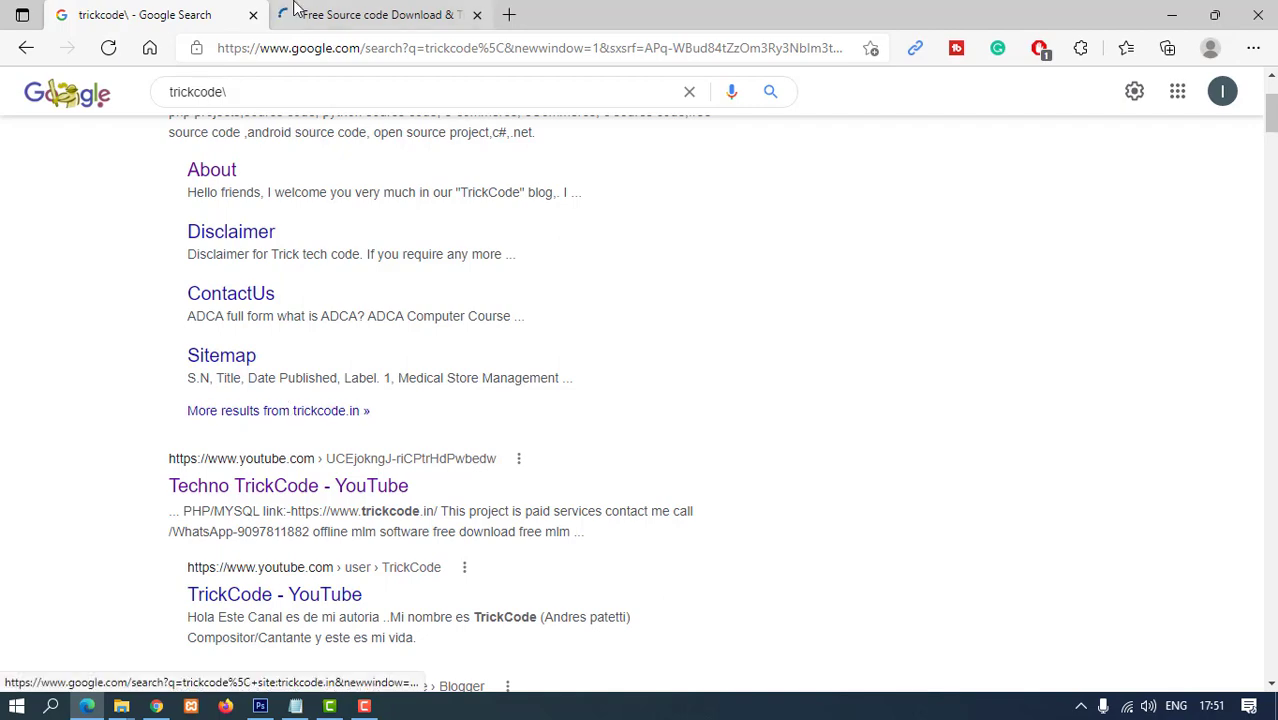
left_click(366, 13)
scroll(477, 389, "down", 3)
- Find 'Employee Management System Project in Django with Source Code' under Recent Post and open it
scroll(478, 385, "down", 7)
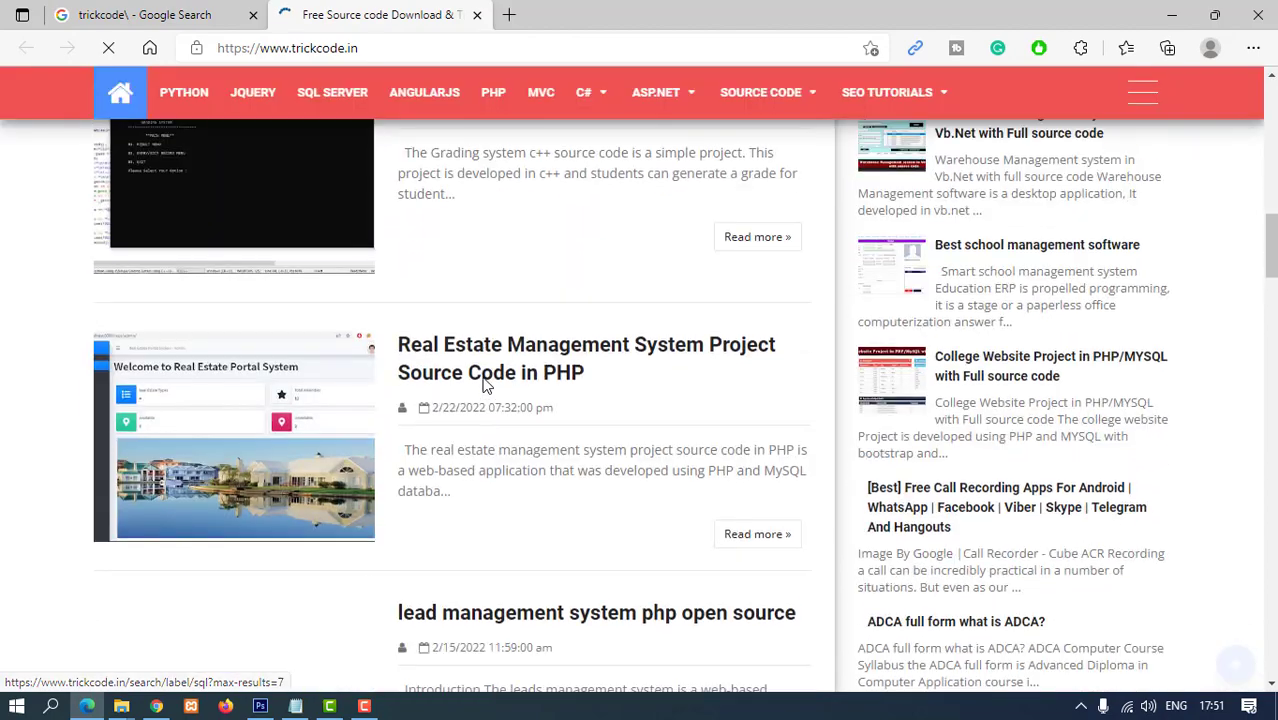
scroll(480, 380, "up", 10)
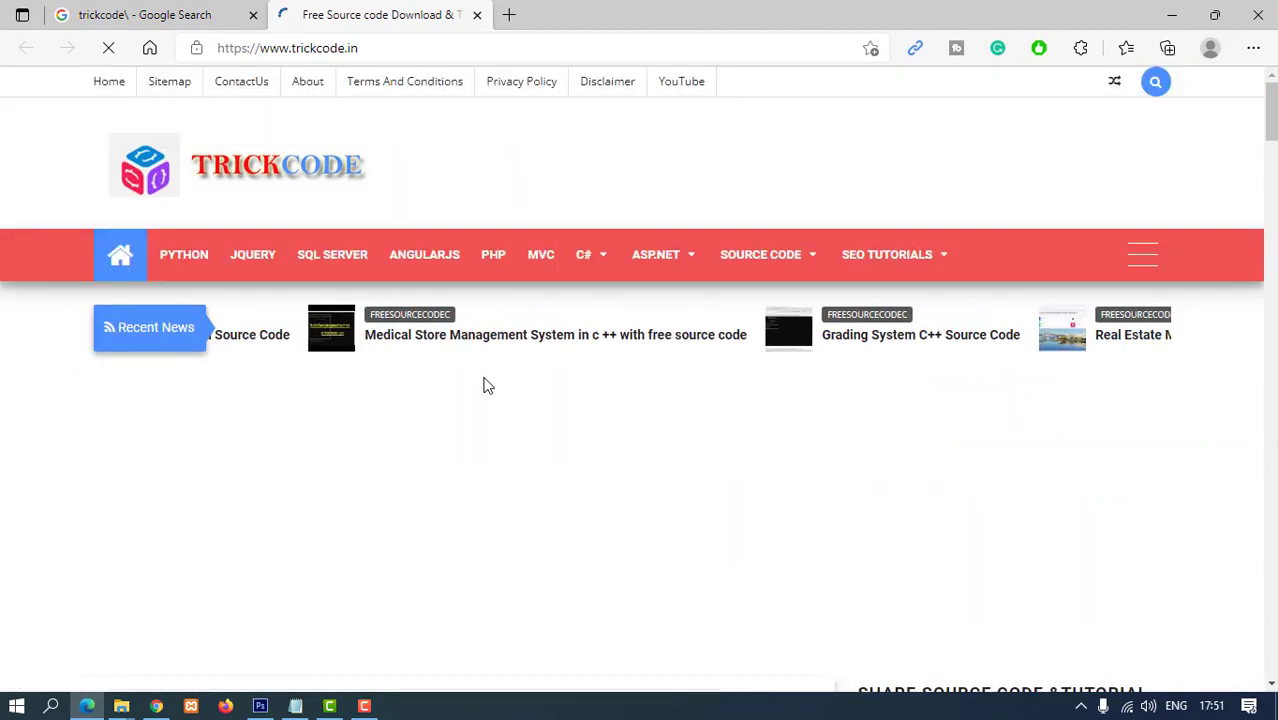
scroll(485, 380, "down", 5)
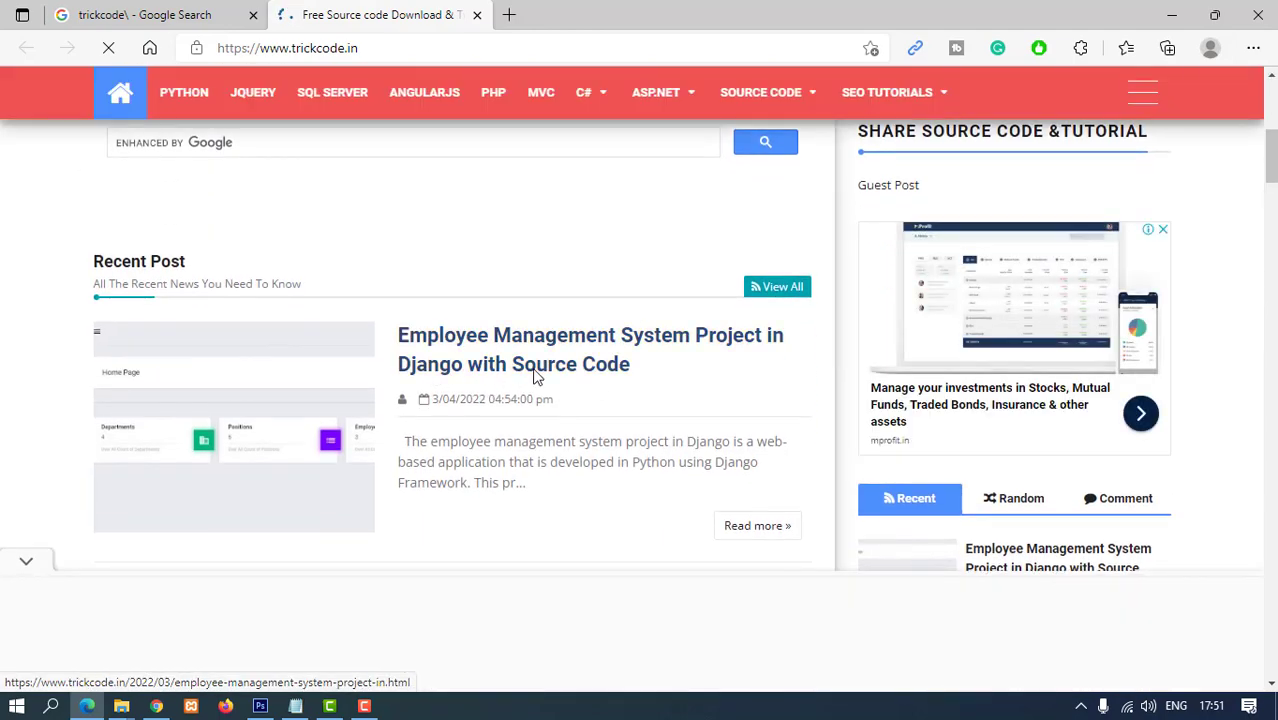
triple_click(487, 372)
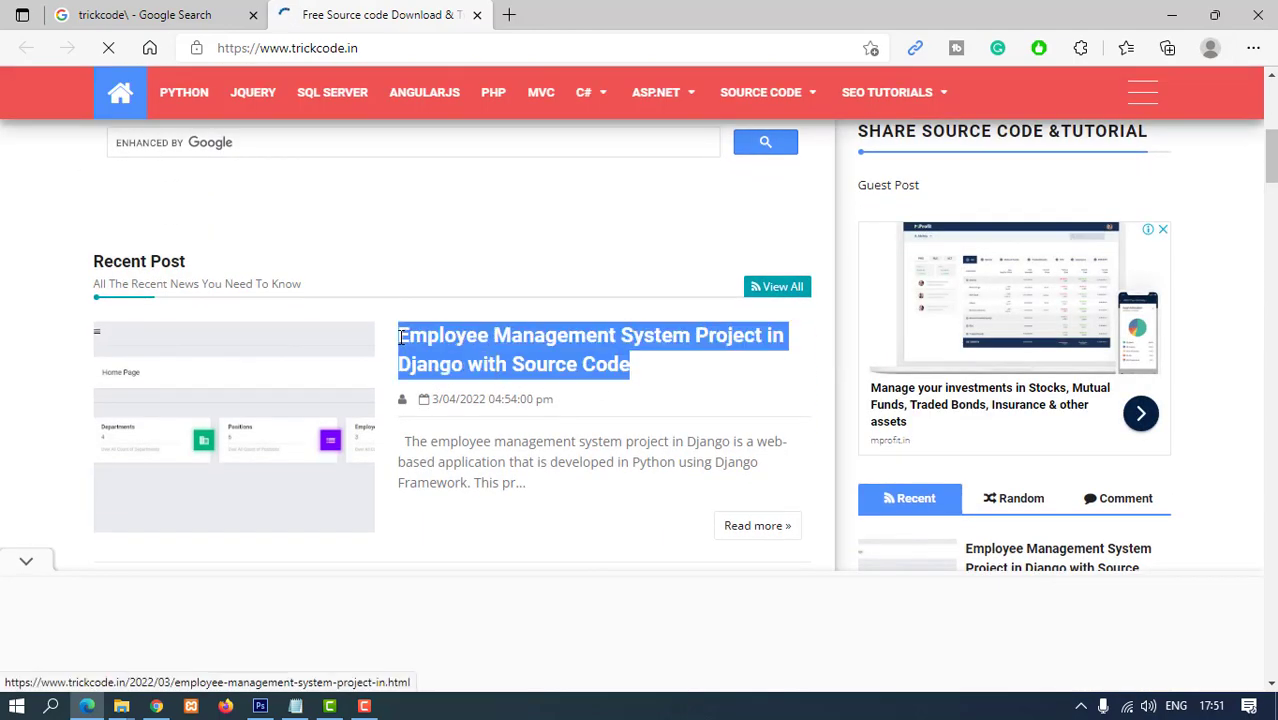
left_click(512, 373)
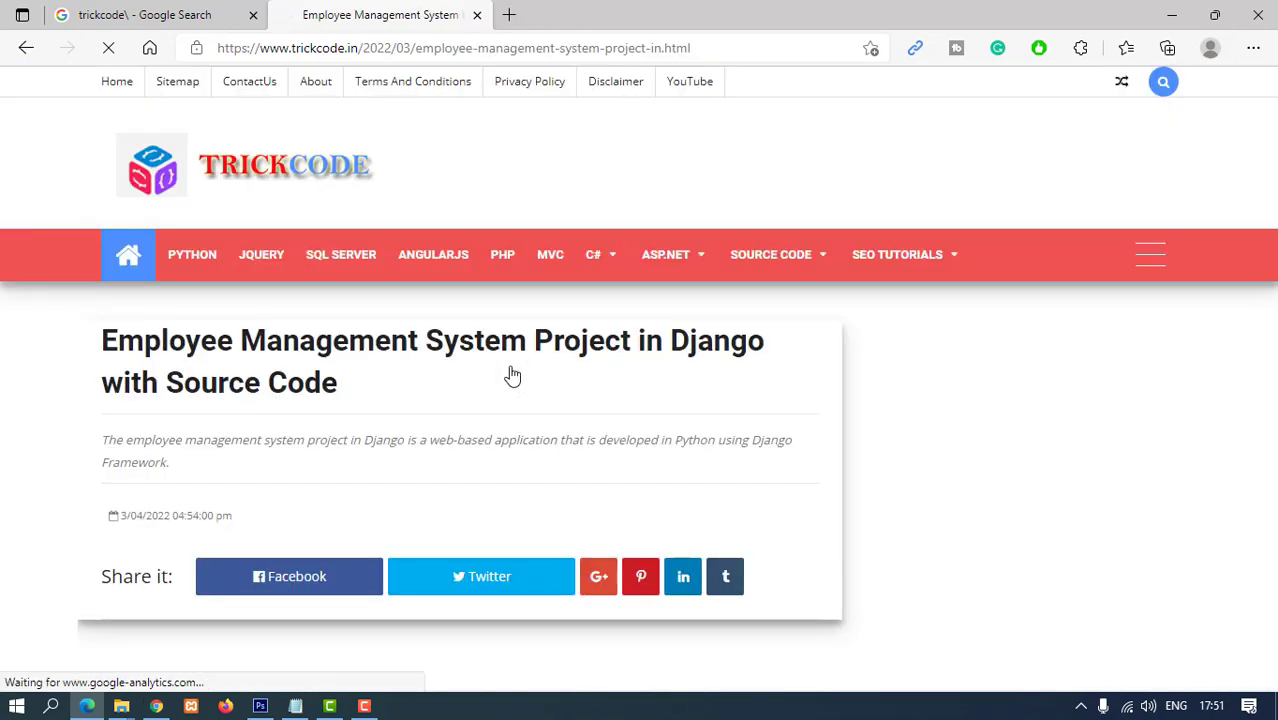
- Read through the post, highlighting its title and the Python and Django requirements
scroll(508, 365, "down", 2)
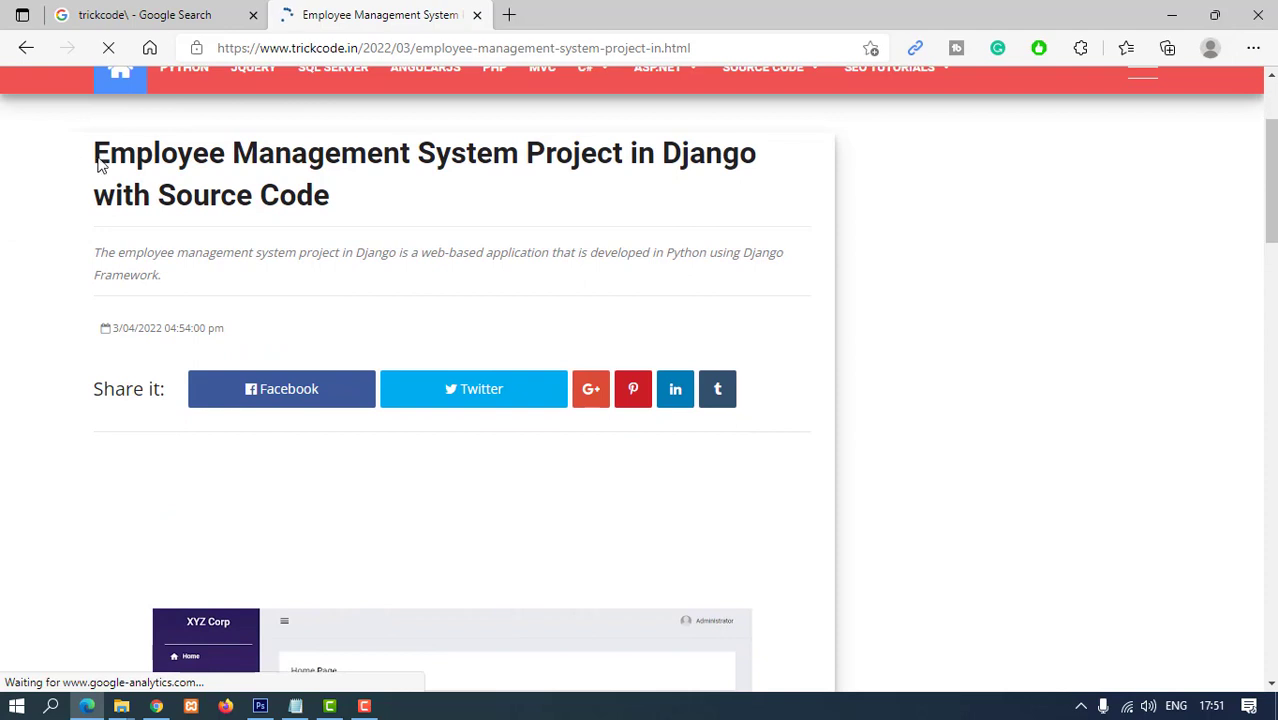
left_click_drag(94, 165, 348, 205)
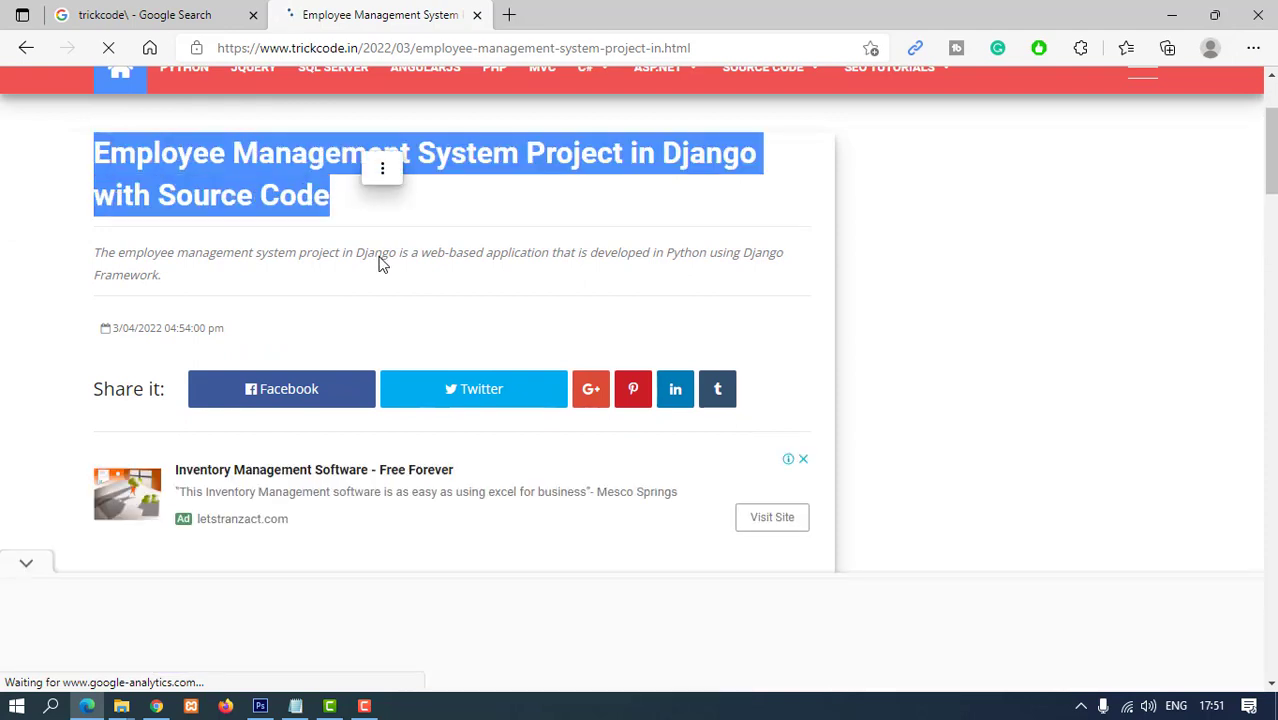
scroll(381, 263, "down", 4)
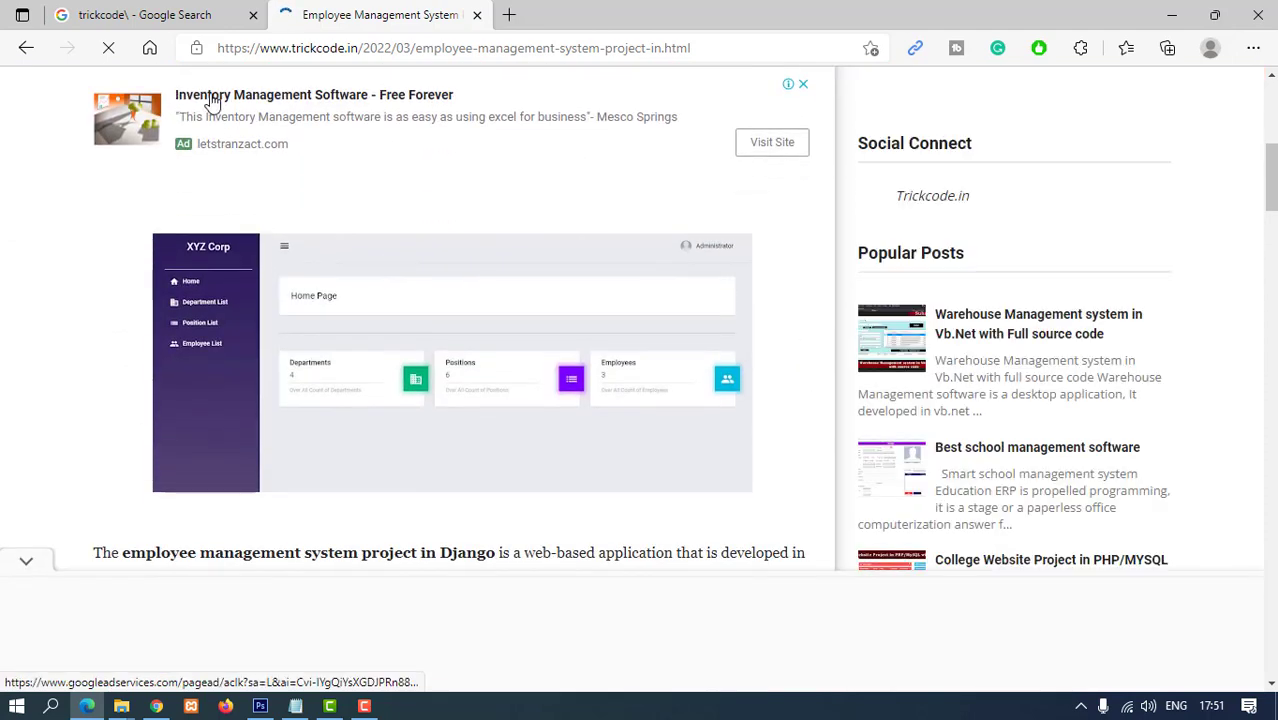
scroll(560, 265, "down", 2)
scroll(540, 265, "down", 1)
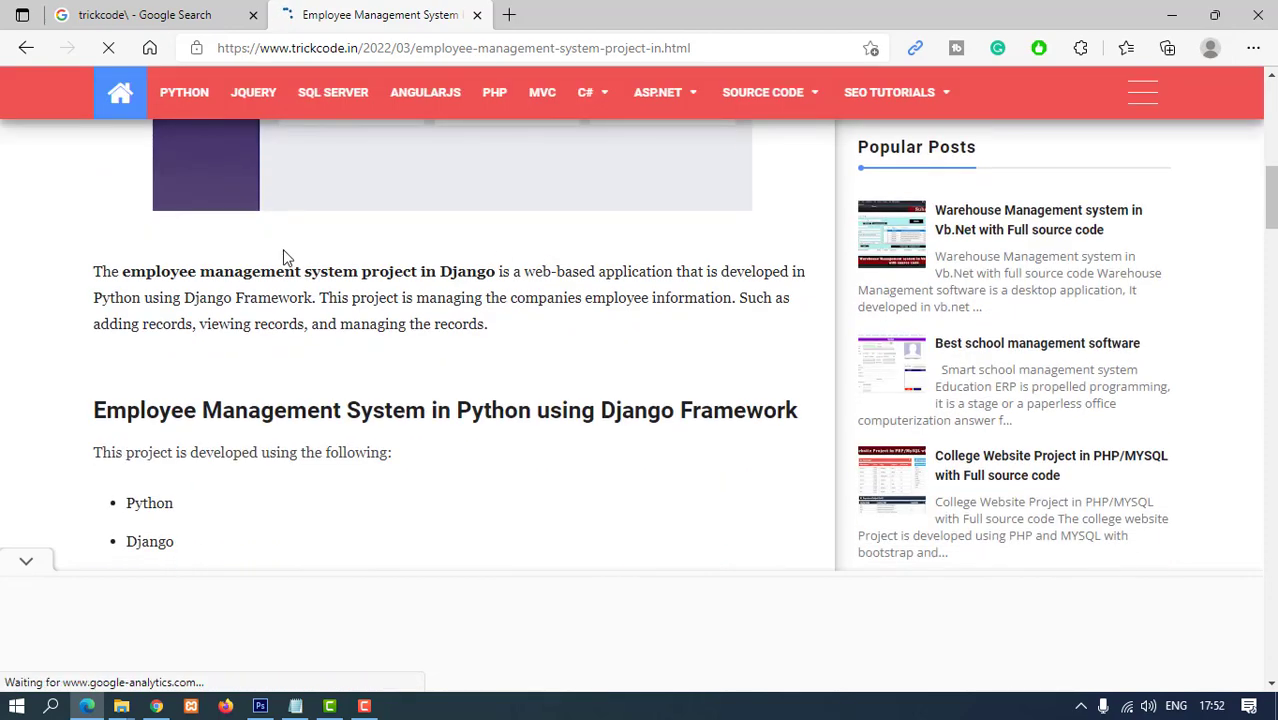
left_click_drag(94, 274, 533, 294)
scroll(508, 320, "down", 2)
left_click_drag(128, 314, 288, 465)
- Scroll to the run instructions and open Download Now in a new Dropbox tab
scroll(214, 414, "down", 2)
scroll(277, 491, "down", 1)
scroll(288, 450, "down", 8)
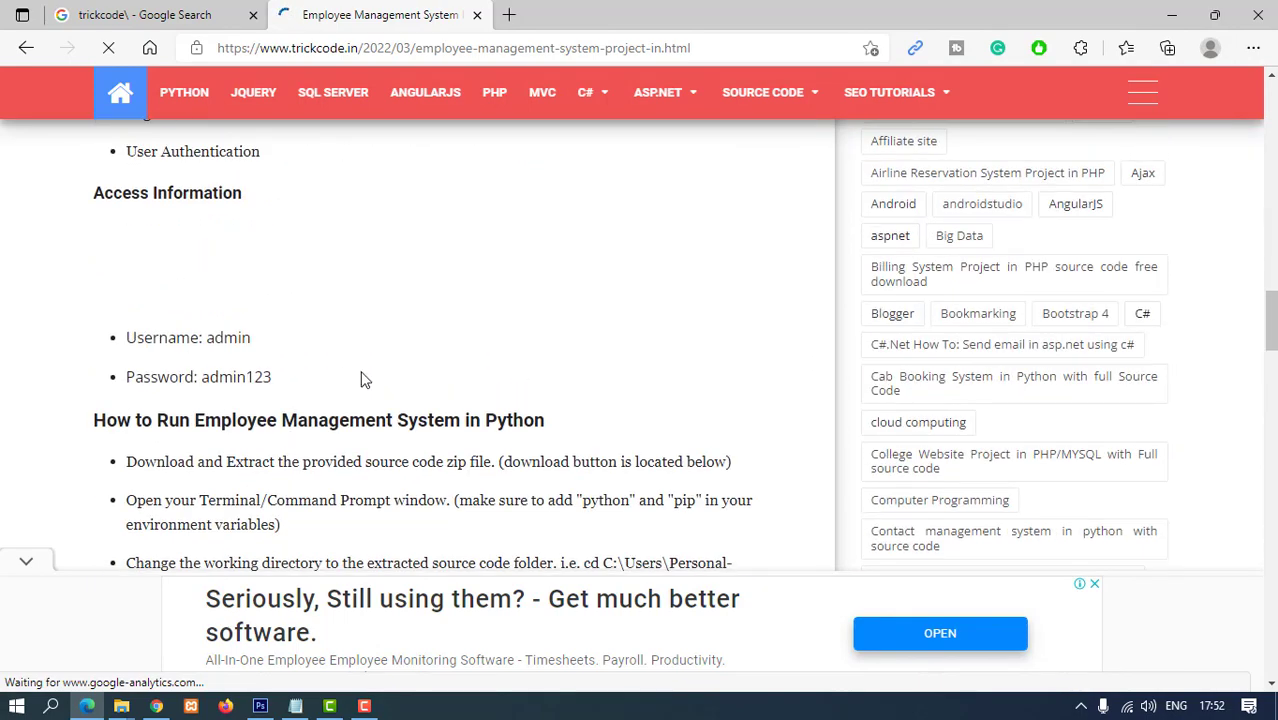
scroll(518, 402, "down", 4)
left_click_drag(174, 291, 357, 345)
scroll(433, 349, "down", 2)
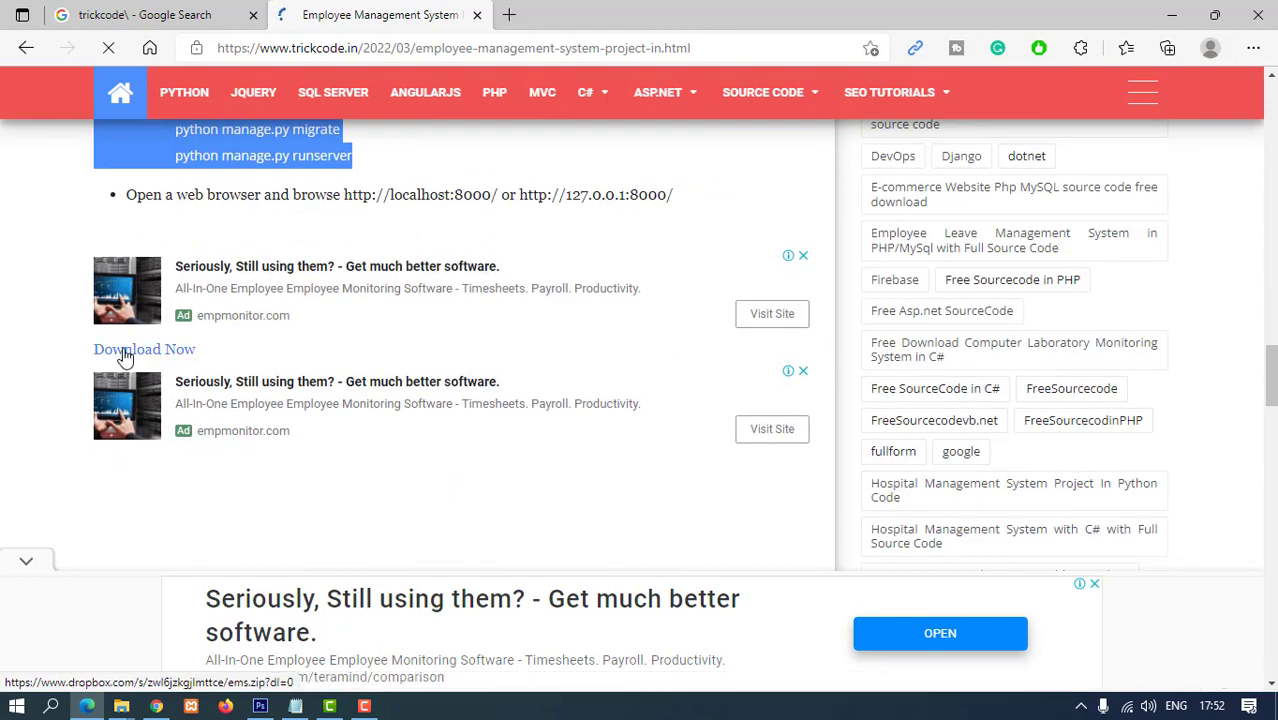
right_click(125, 353)
left_click(200, 285)
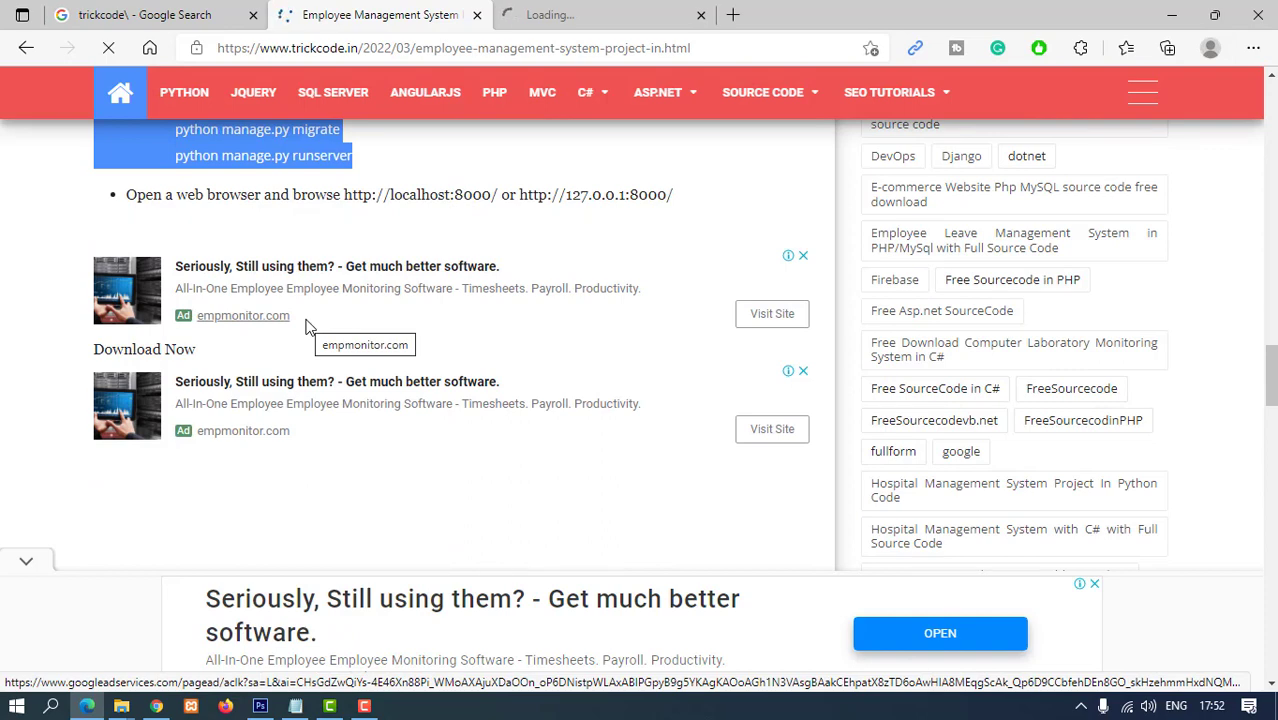
left_click(535, 17)
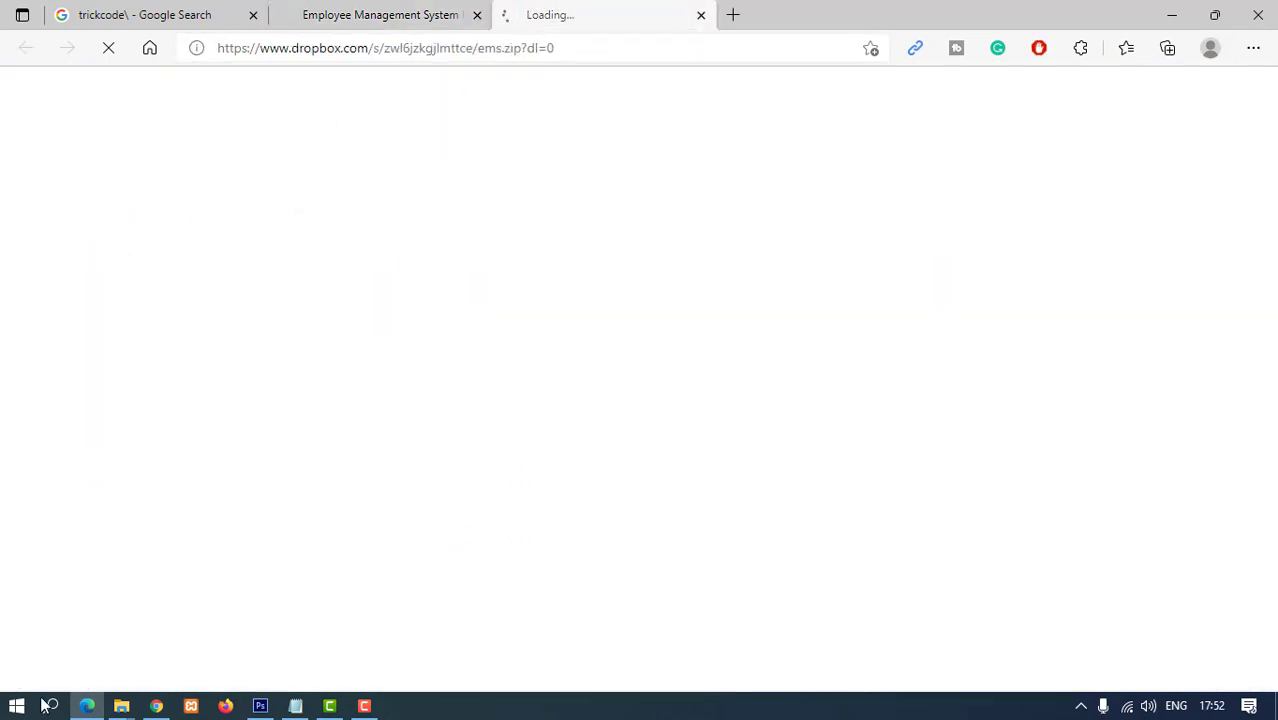
- In File Explorer, browse to C:\Python310
left_click(123, 706)
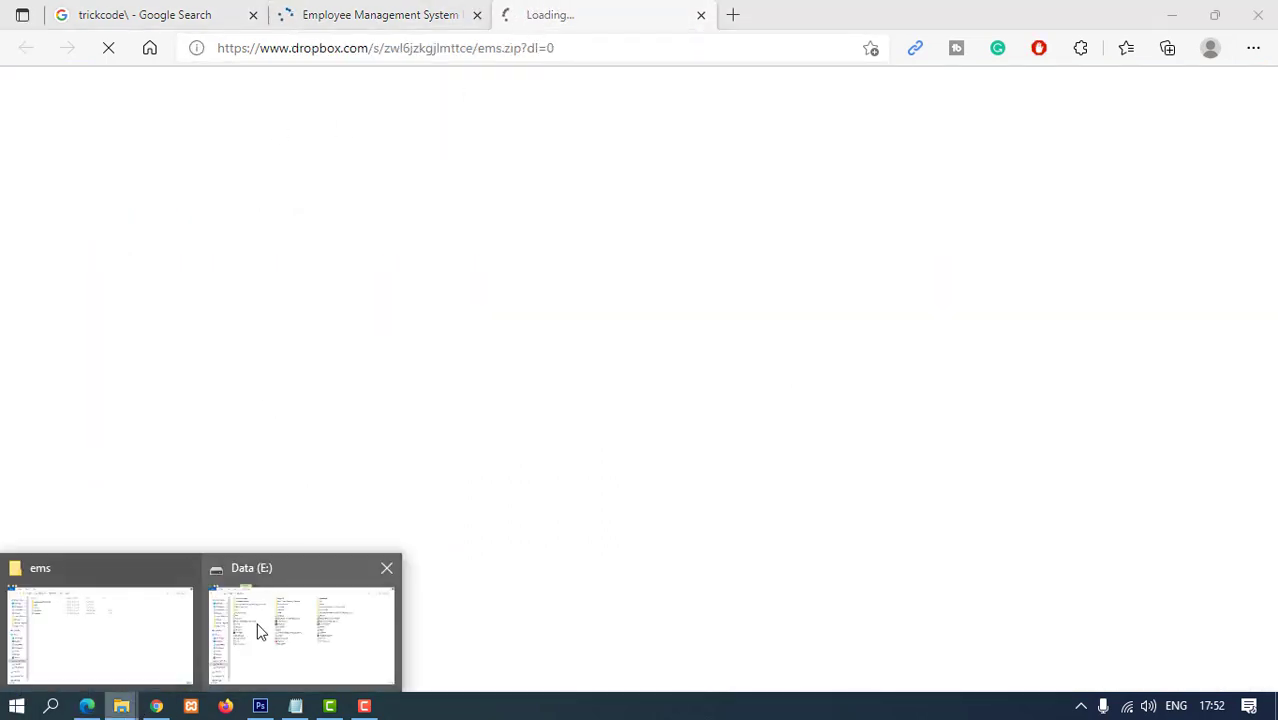
left_click(126, 628)
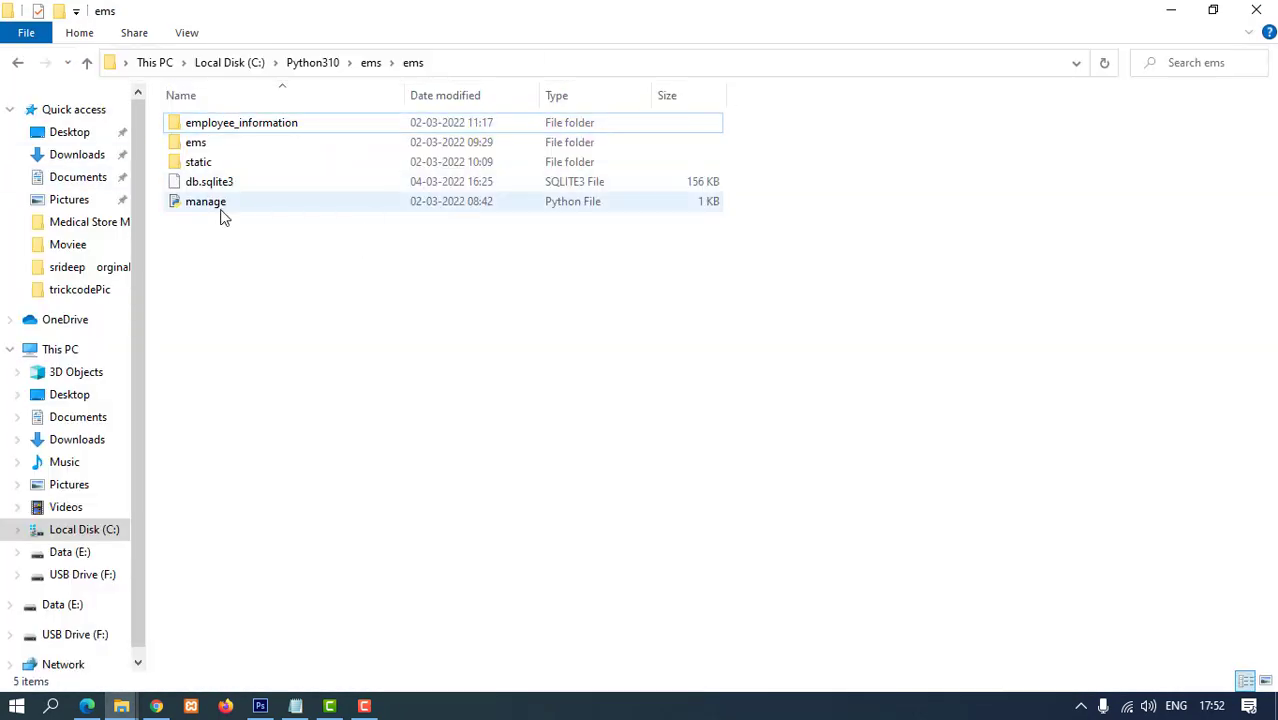
left_click(88, 529)
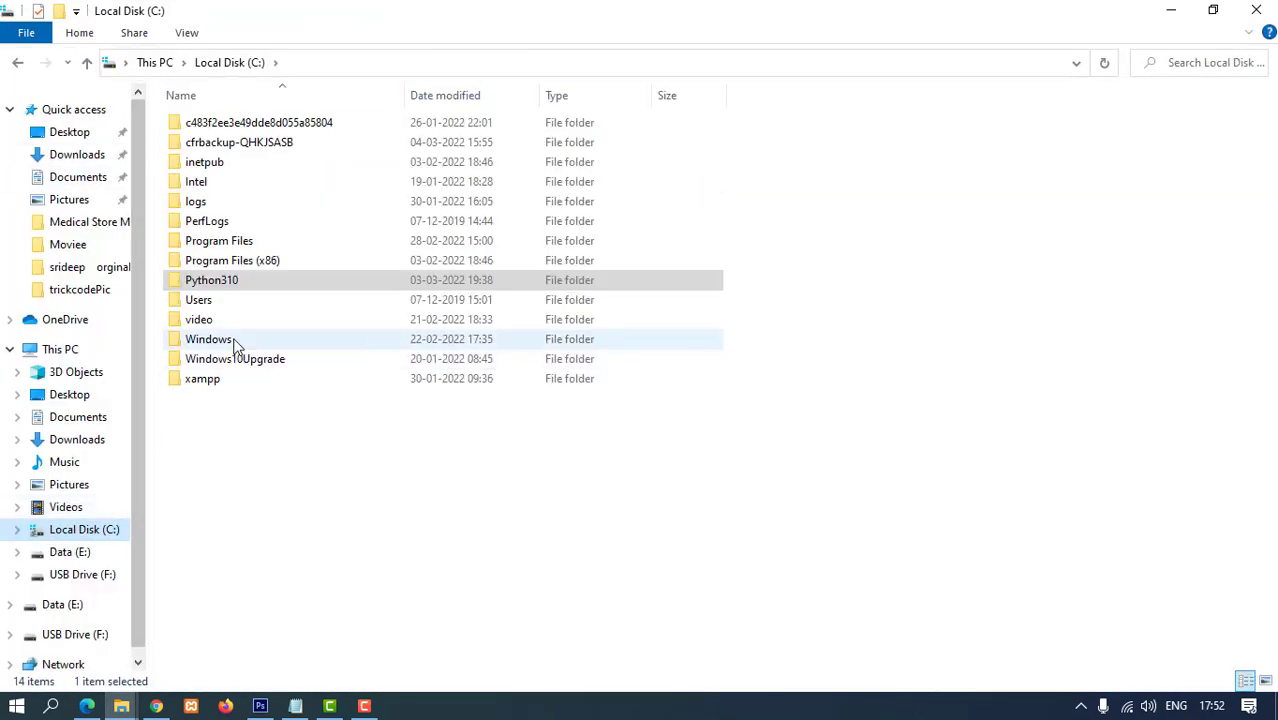
double_click(236, 281)
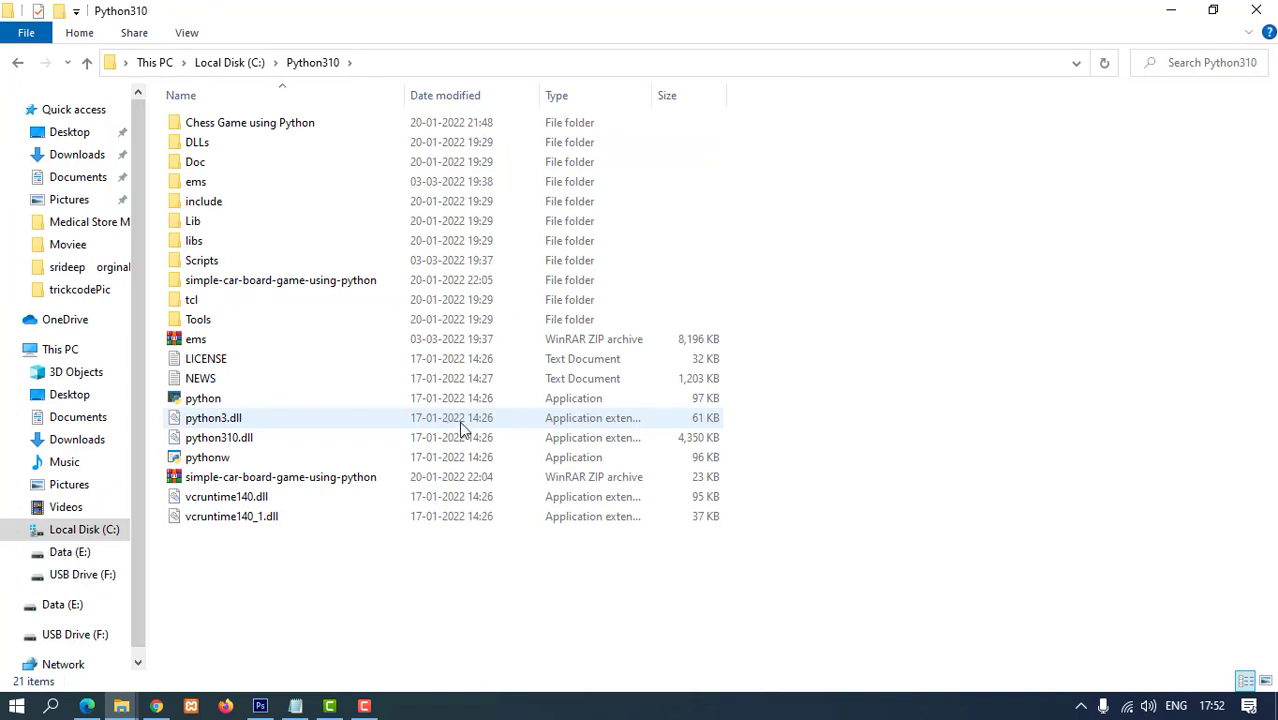
- Launch Notepad from the Run dialog and type 'open cmd'
key("super+r")
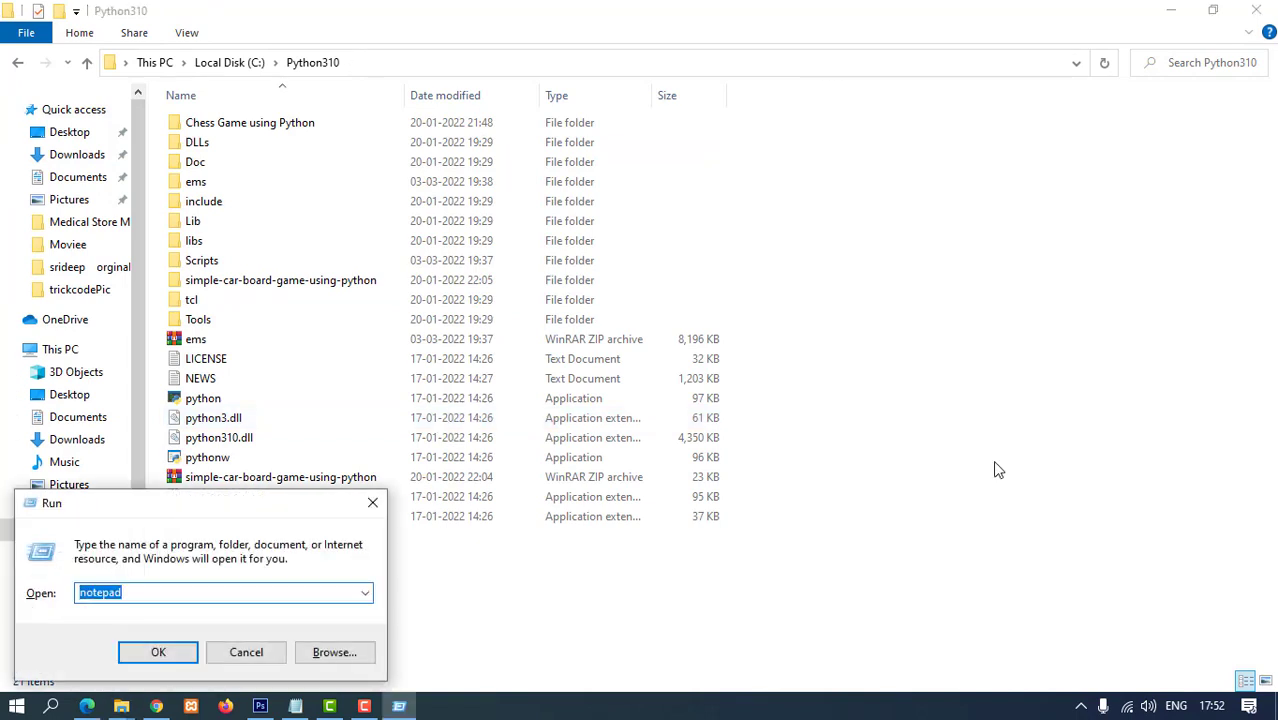
key("Return")
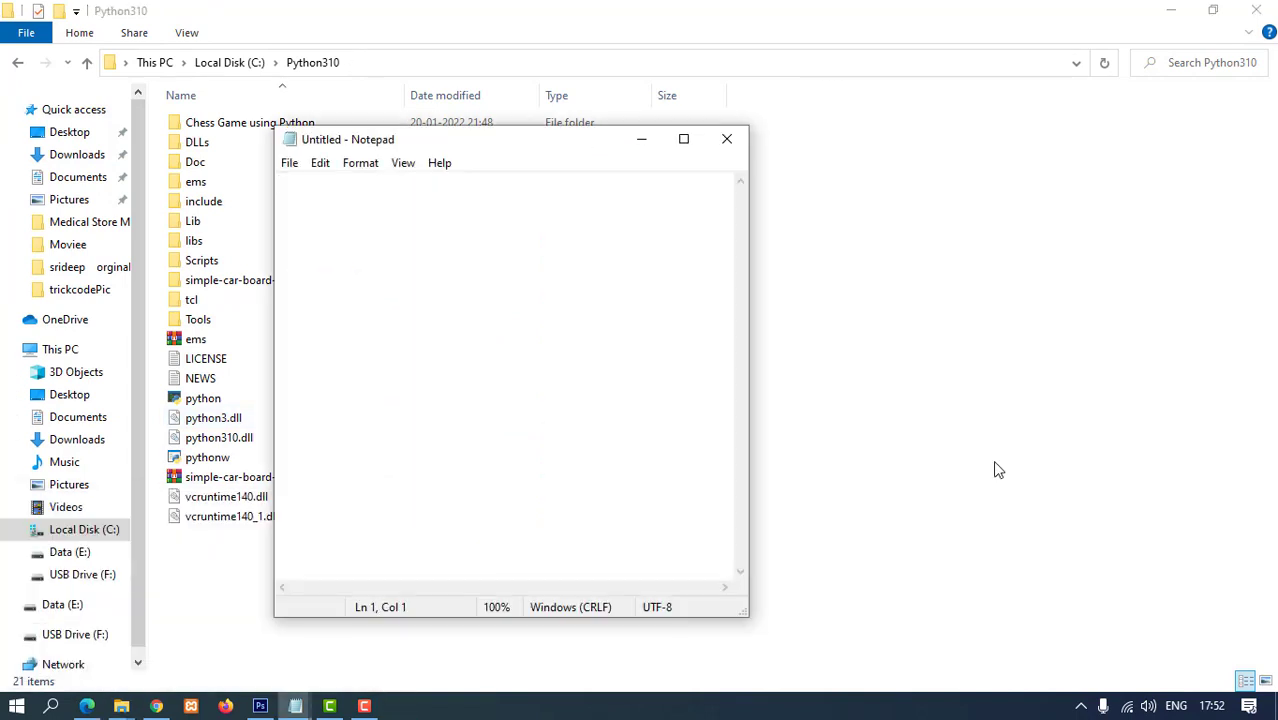
type("open")
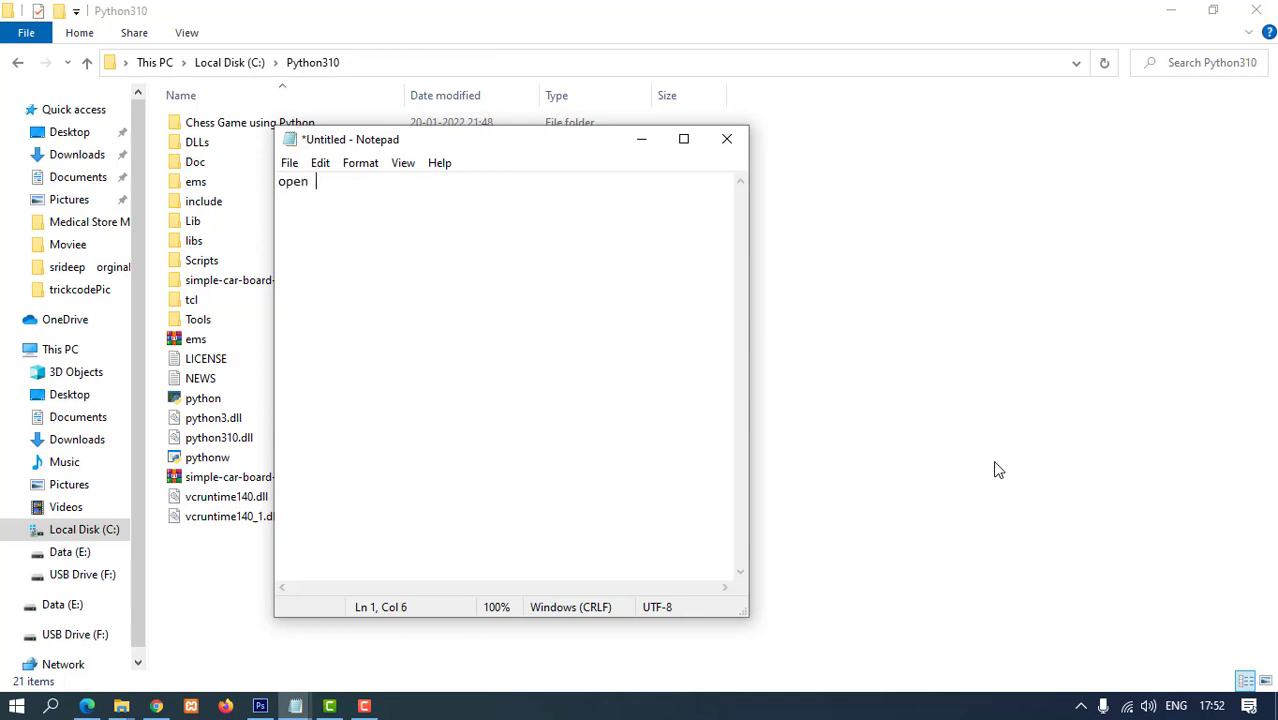
type(" cmd")
- Open C:\Python310\ems\ems and launch Command Prompt there by typing cmd in the address bar
left_click(997, 468)
double_click(212, 183)
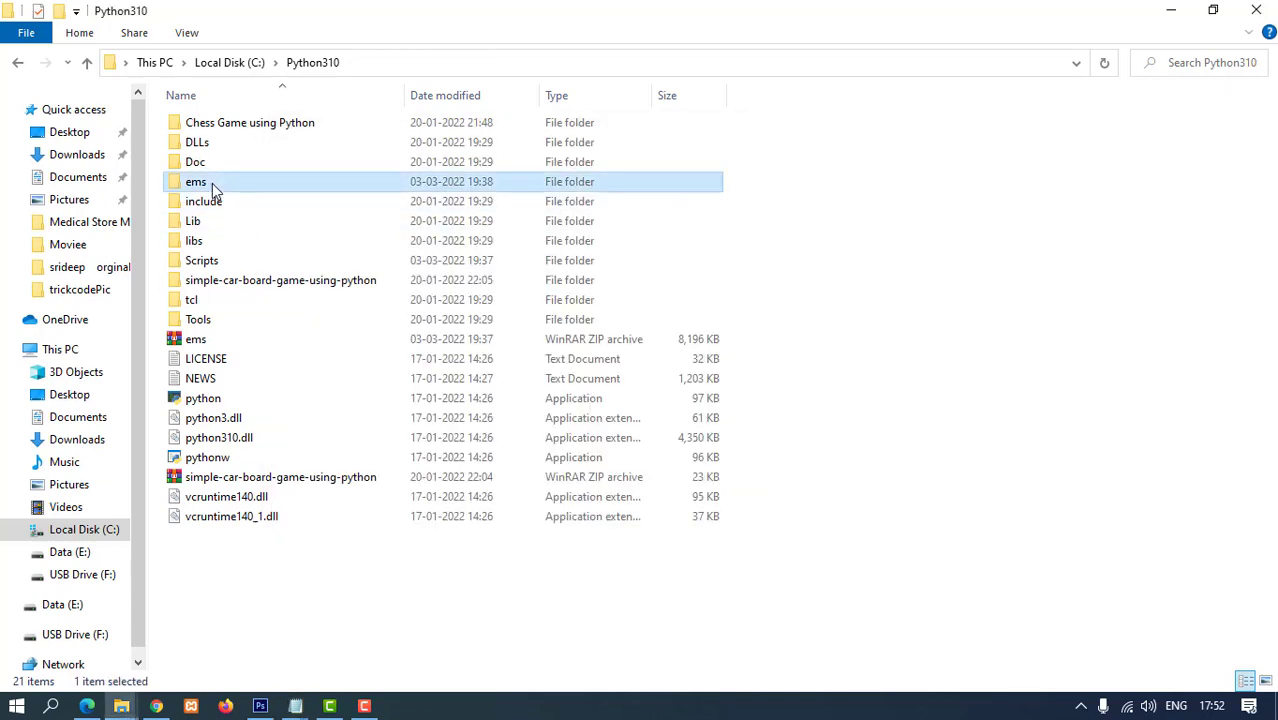
double_click(211, 120)
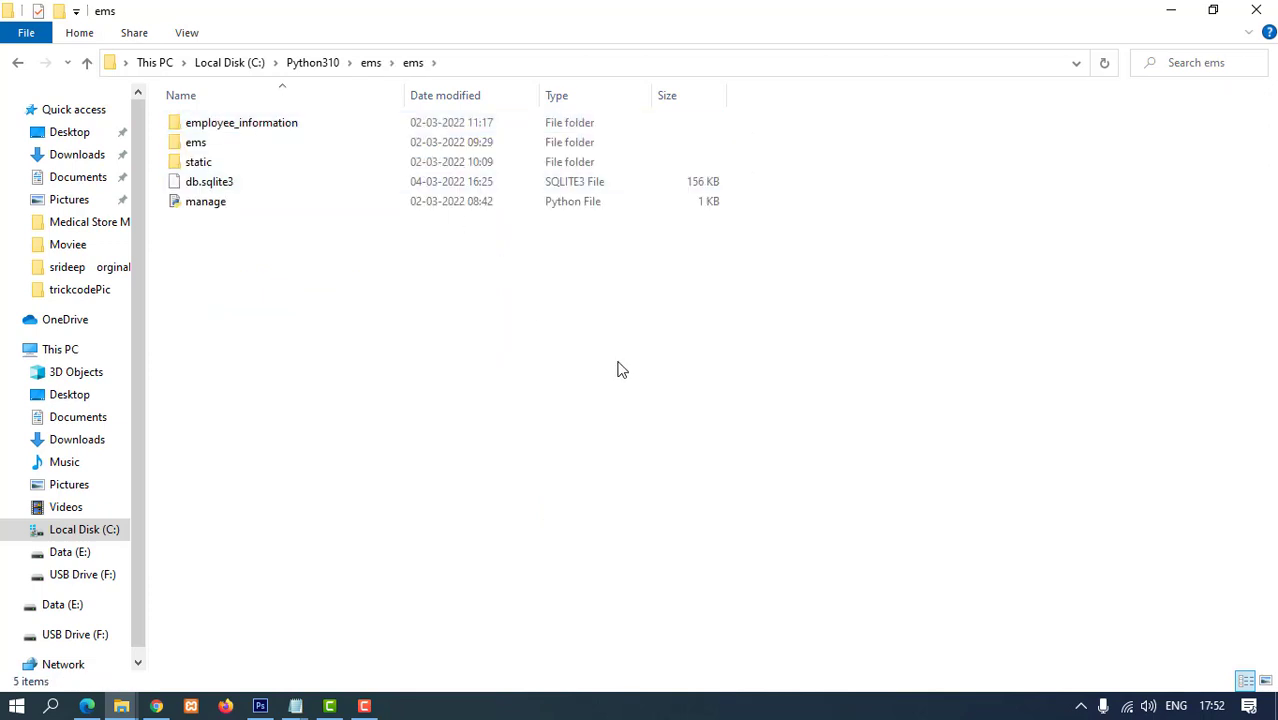
scroll(620, 365, "up", 5, "ctrl")
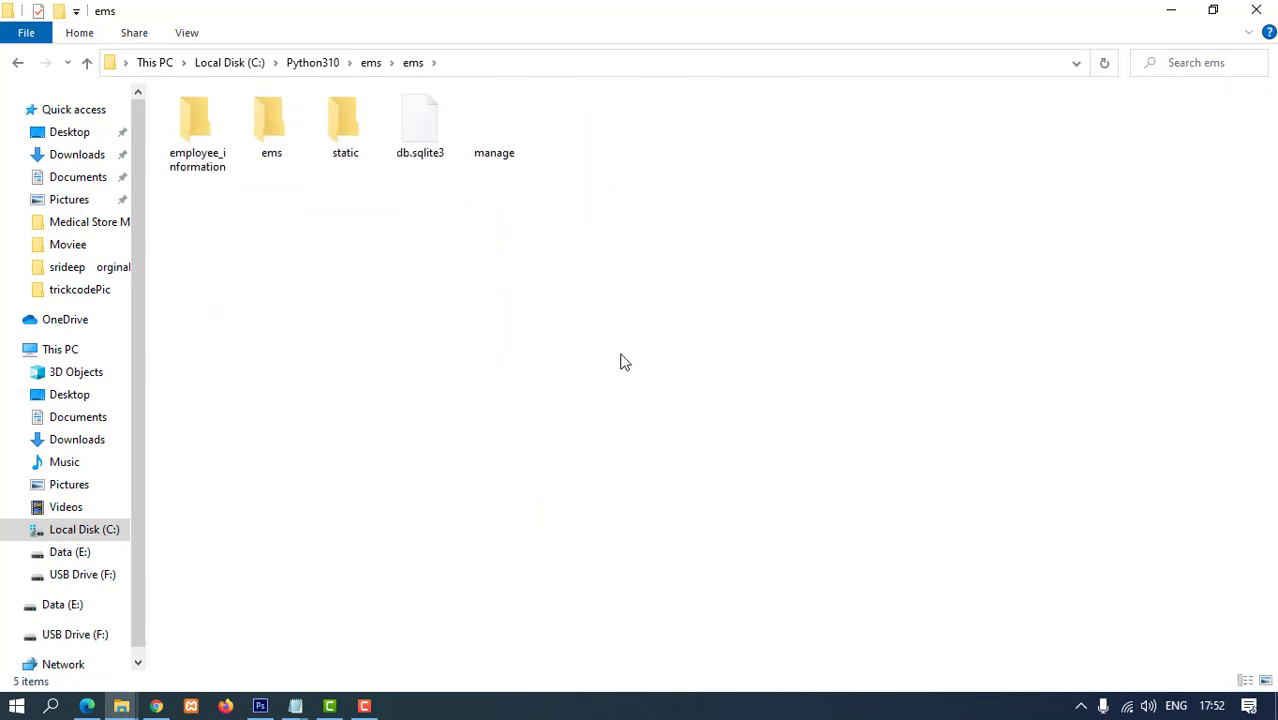
left_click(471, 68)
type("cmd")
key("Return")
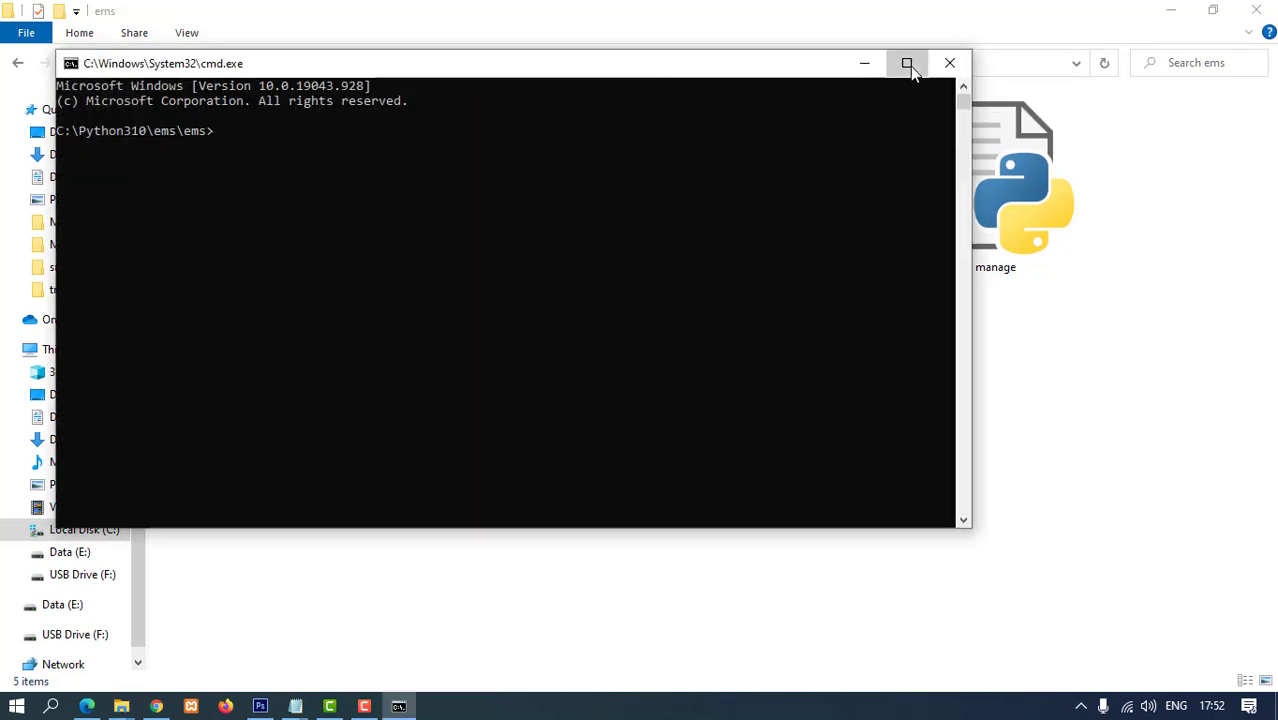
- Maximize the Command Prompt and select the pip install command on the tutorial page
left_click(907, 63)
key("alt+Tab")
scroll(380, 440, "up", 2)
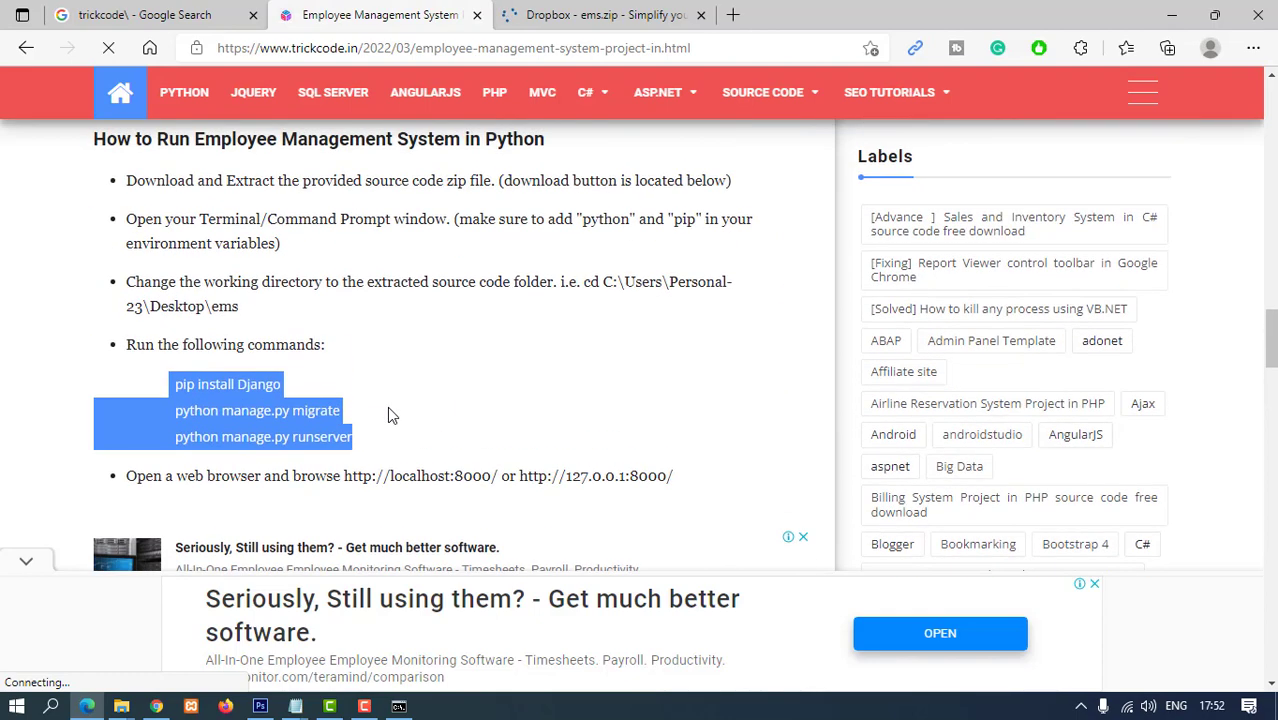
left_click(387, 406)
left_click_drag(284, 386, 166, 388)
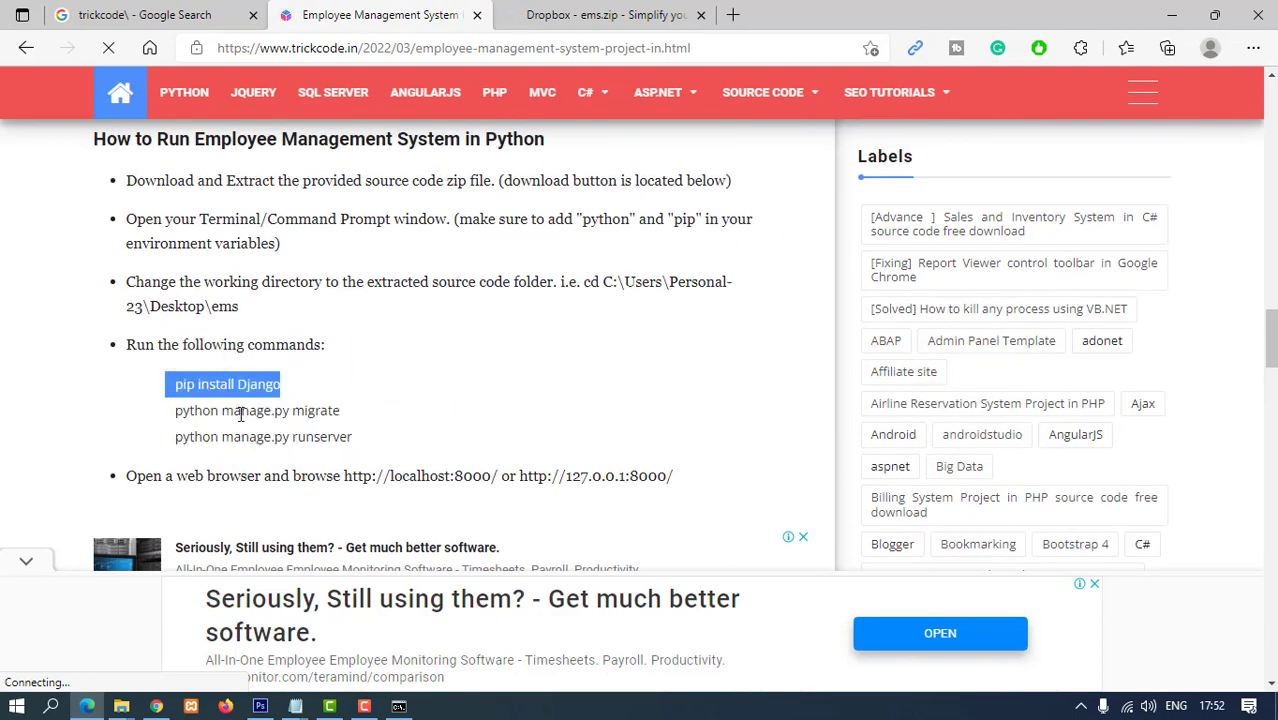
left_click(400, 707)
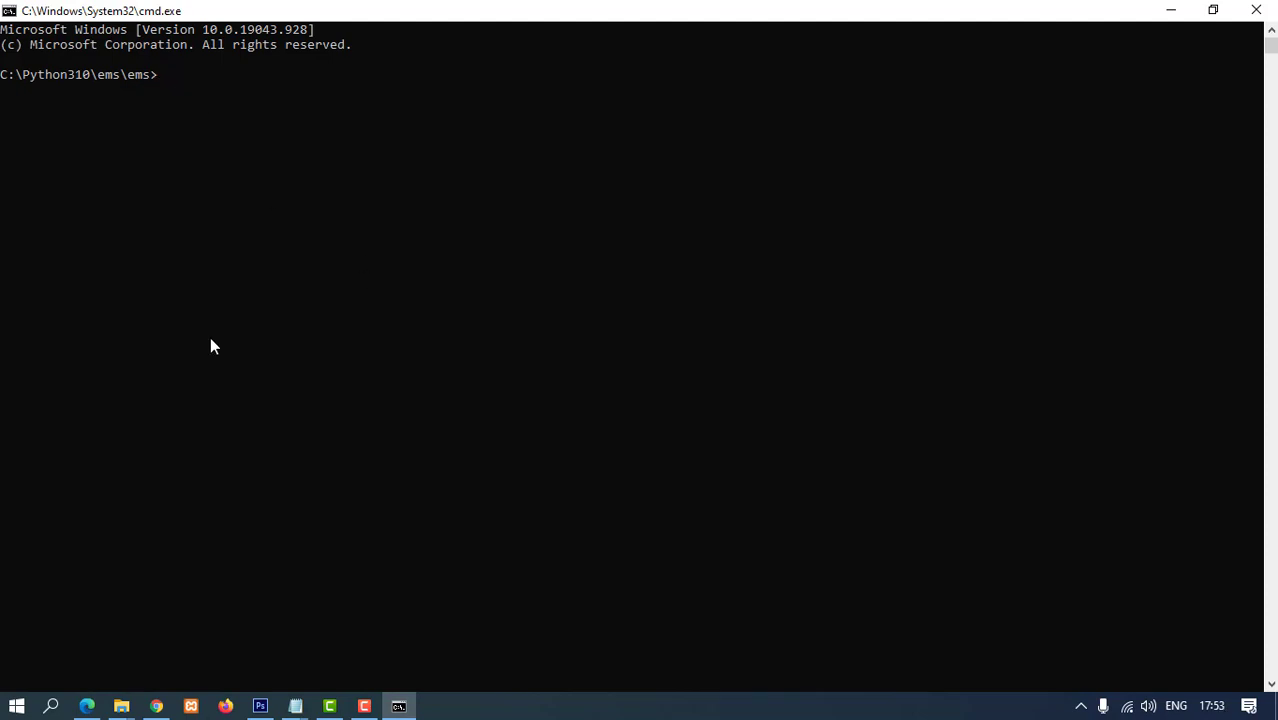
- Close the Programming page in the sourcecodester window and return to the tutorial
left_click(156, 706)
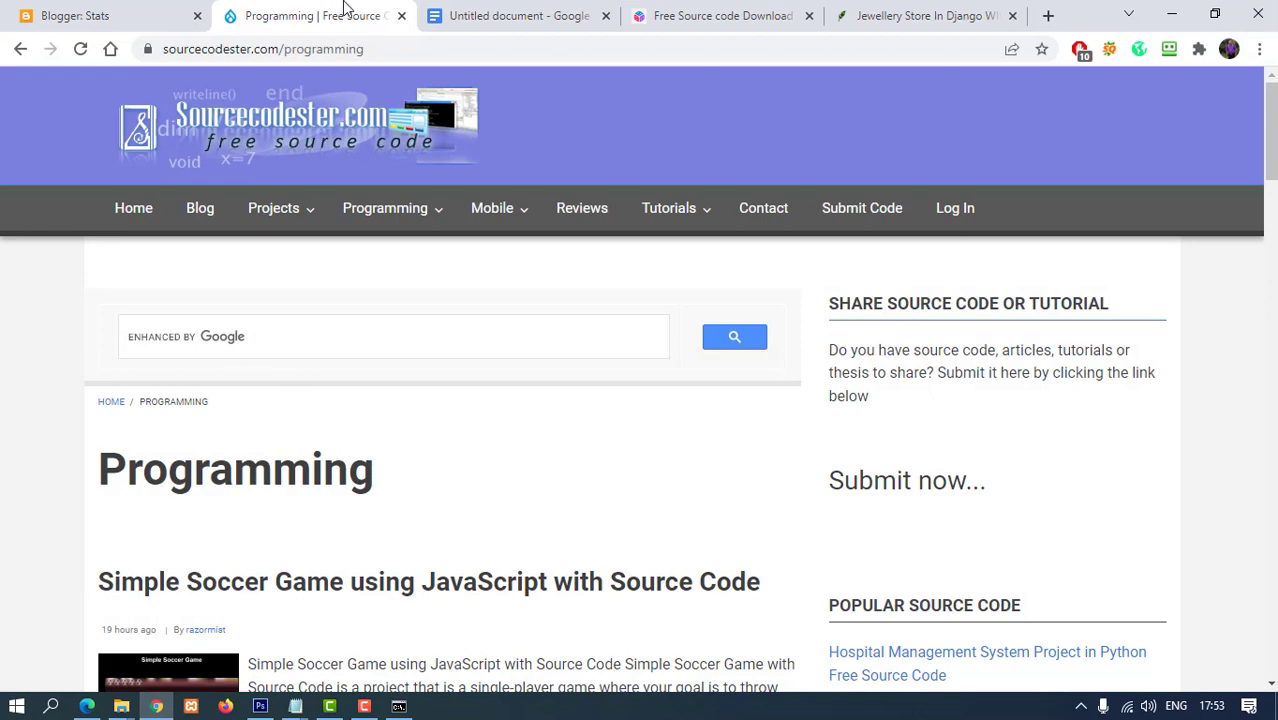
left_click(401, 15)
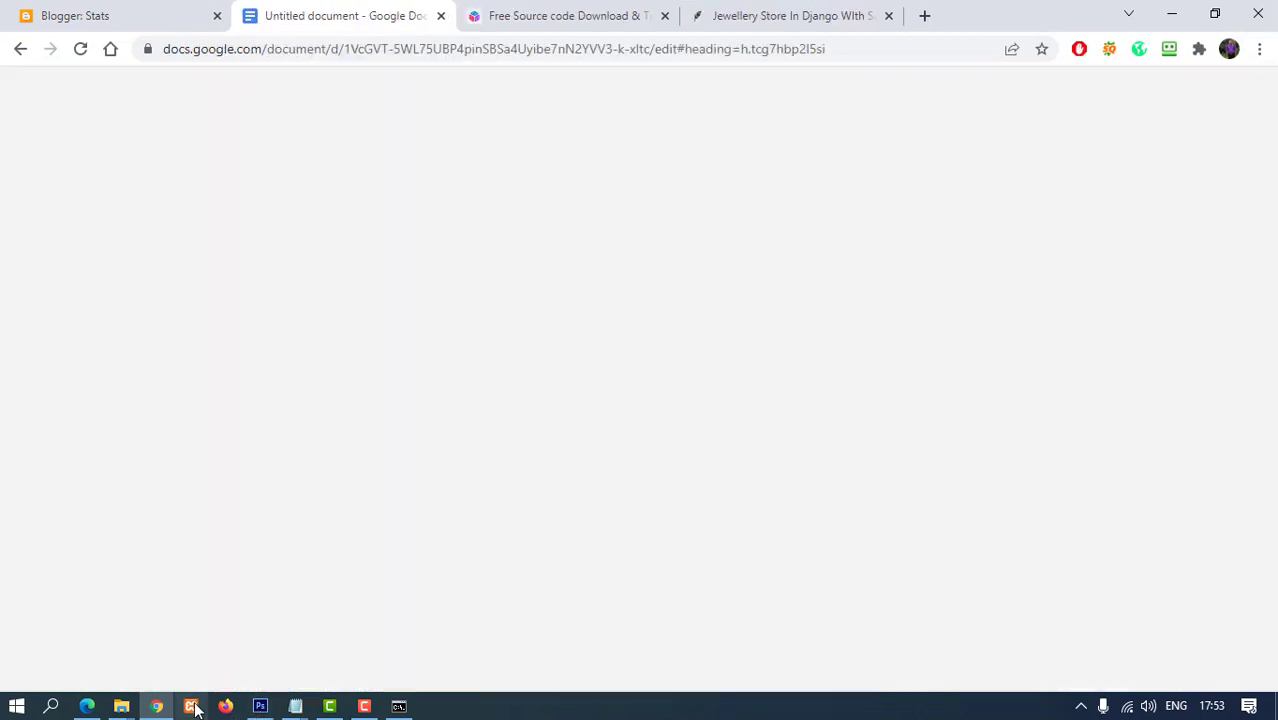
left_click(86, 706)
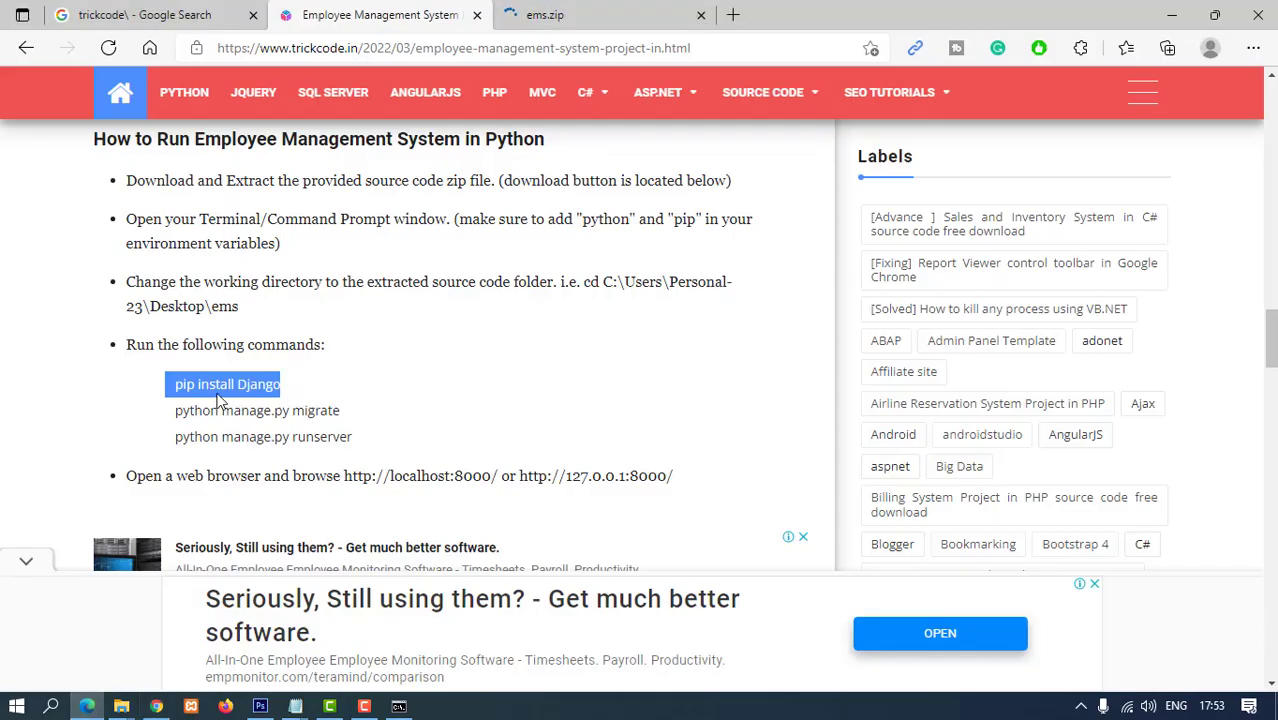
- Copy 'pip install Django' from the tutorial and run it in Command Prompt
left_click(250, 385)
left_click_drag(284, 387, 173, 386)
right_click(213, 388)
left_click(264, 232)
key("alt+Tab")
key("ctrl+v")
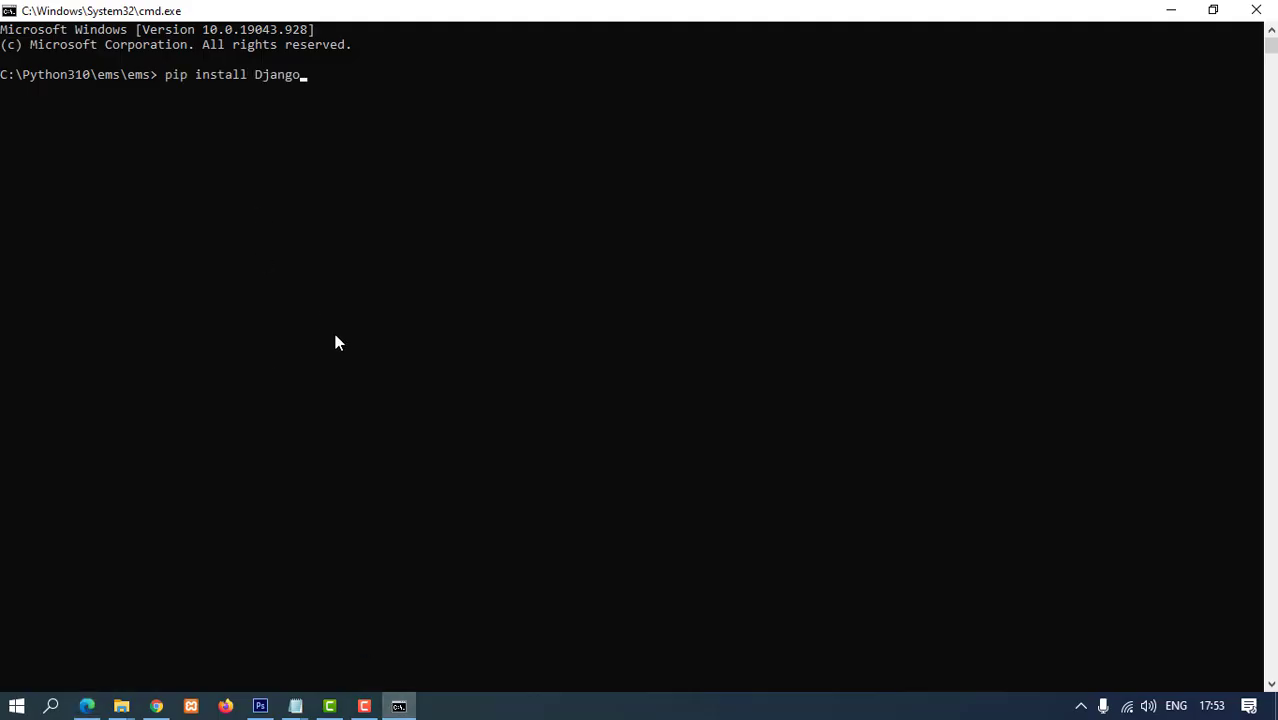
key("Return")
- Copy 'python manage.py migrate' from the tutorial and paste it at the prompt
key("alt+Tab")
left_click_drag(172, 410, 342, 410)
right_click(324, 410)
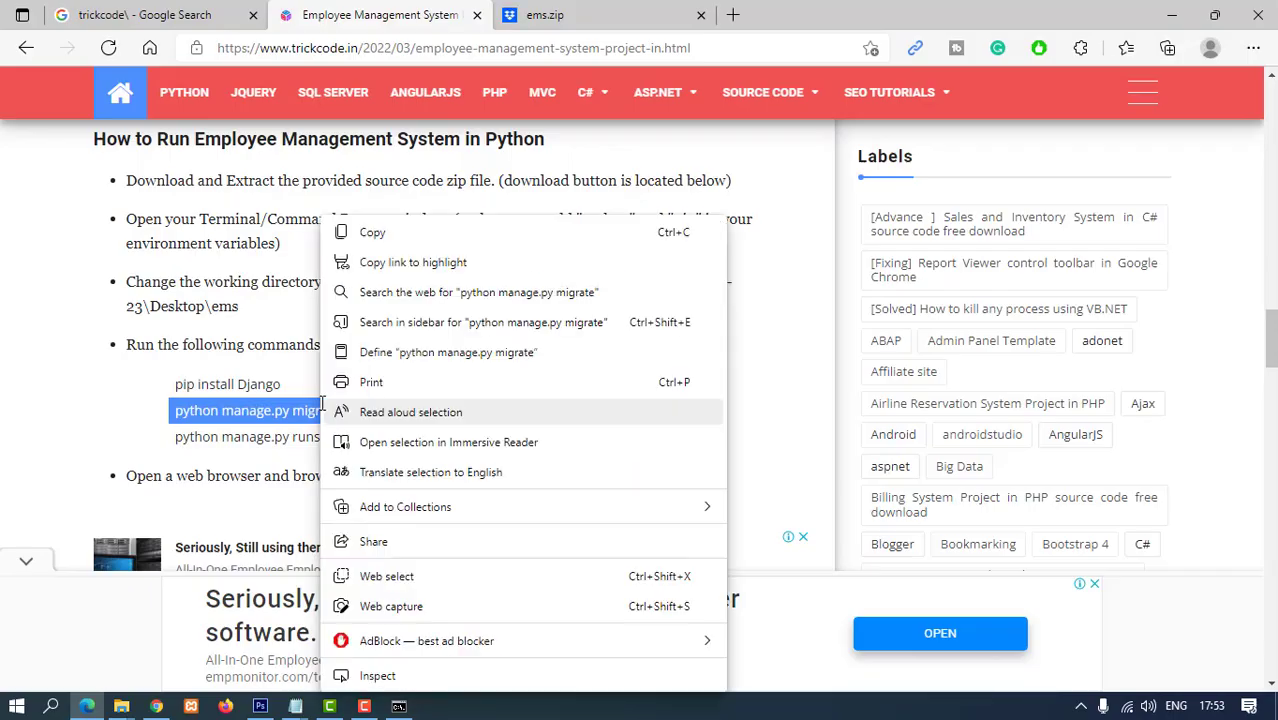
left_click(386, 236)
left_click(399, 707)
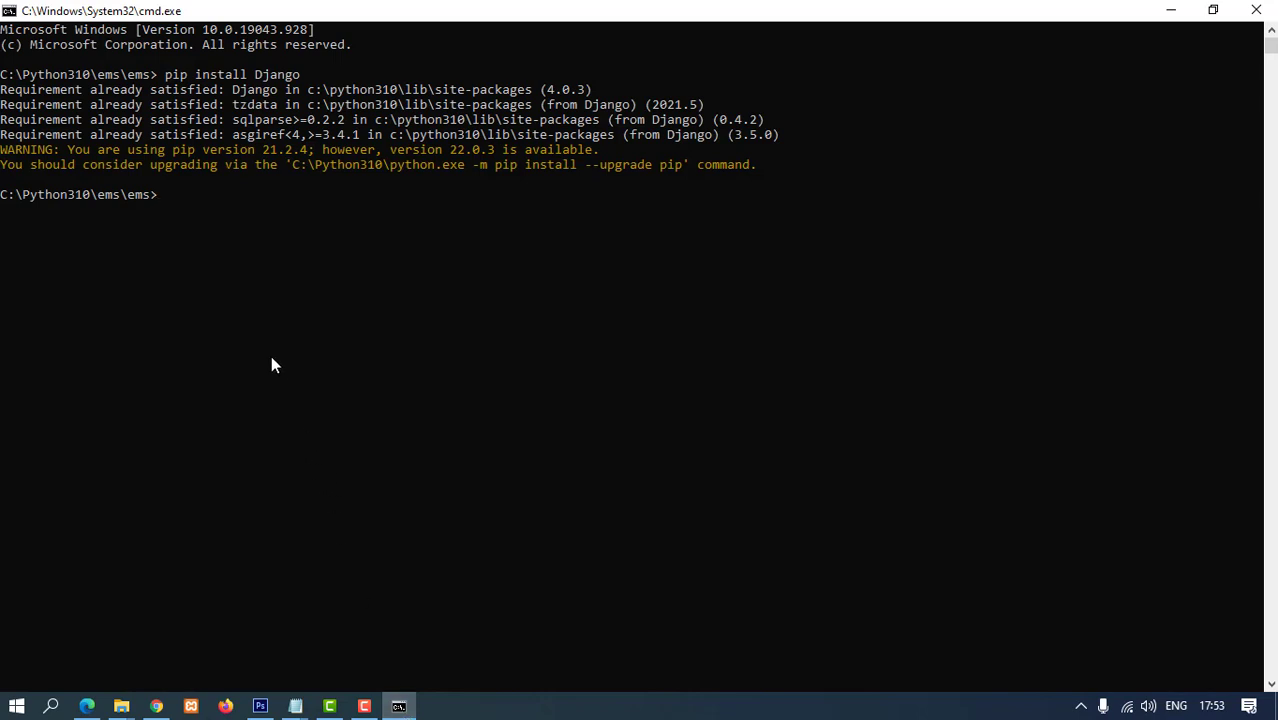
right_click(380, 457)
- Run the migrations and copy 'python manage.py runserver' from the tutorial
key("Return")
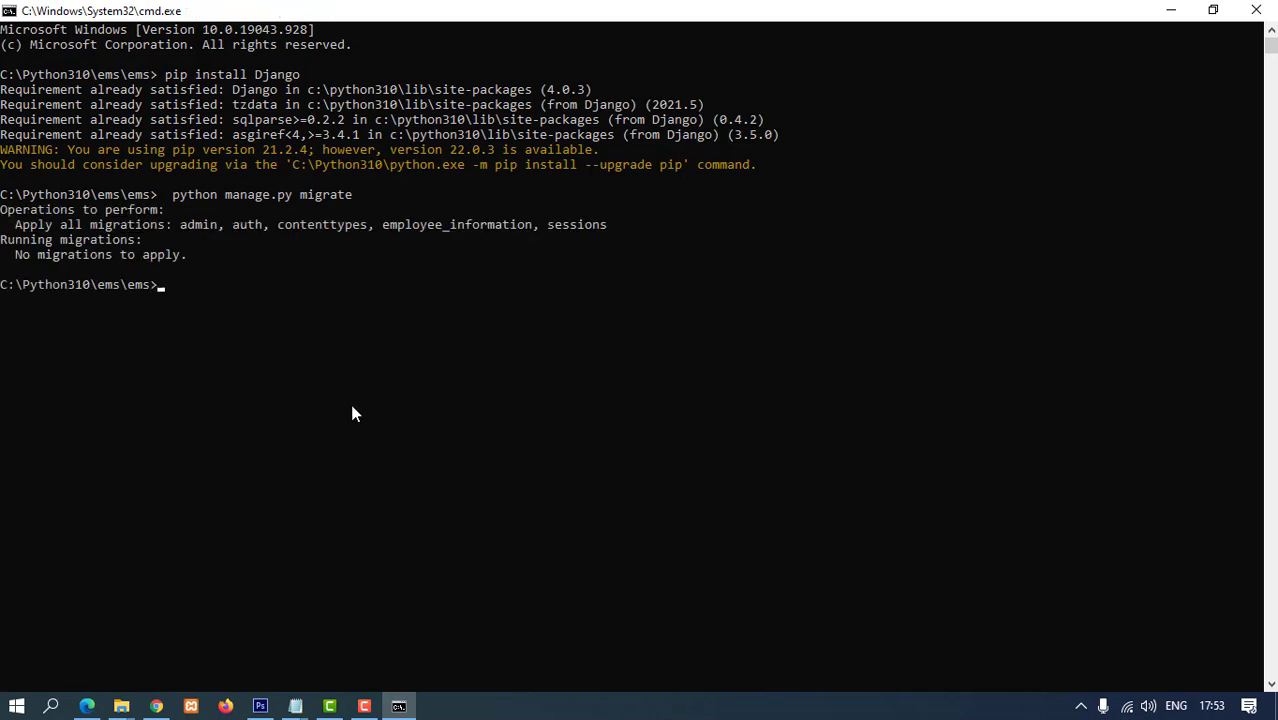
left_click(87, 706)
left_click_drag(176, 437, 365, 446)
right_click(313, 447)
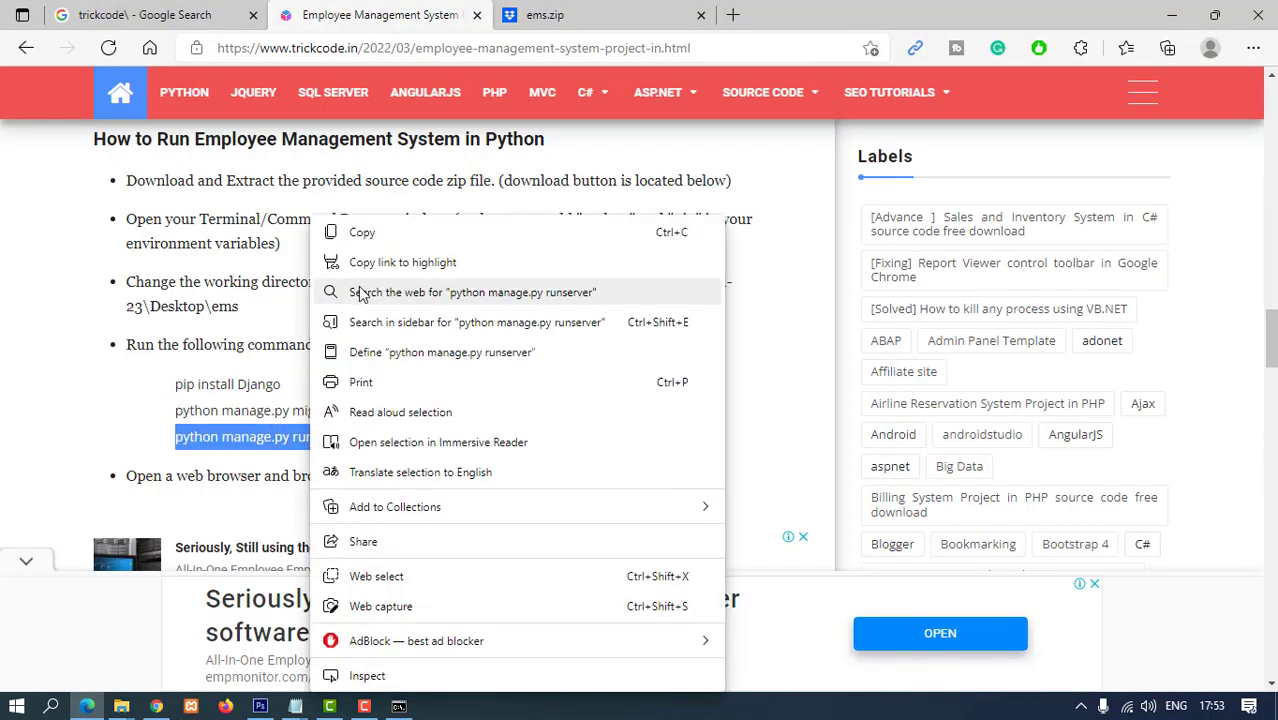
left_click(355, 236)
key("alt+Tab")
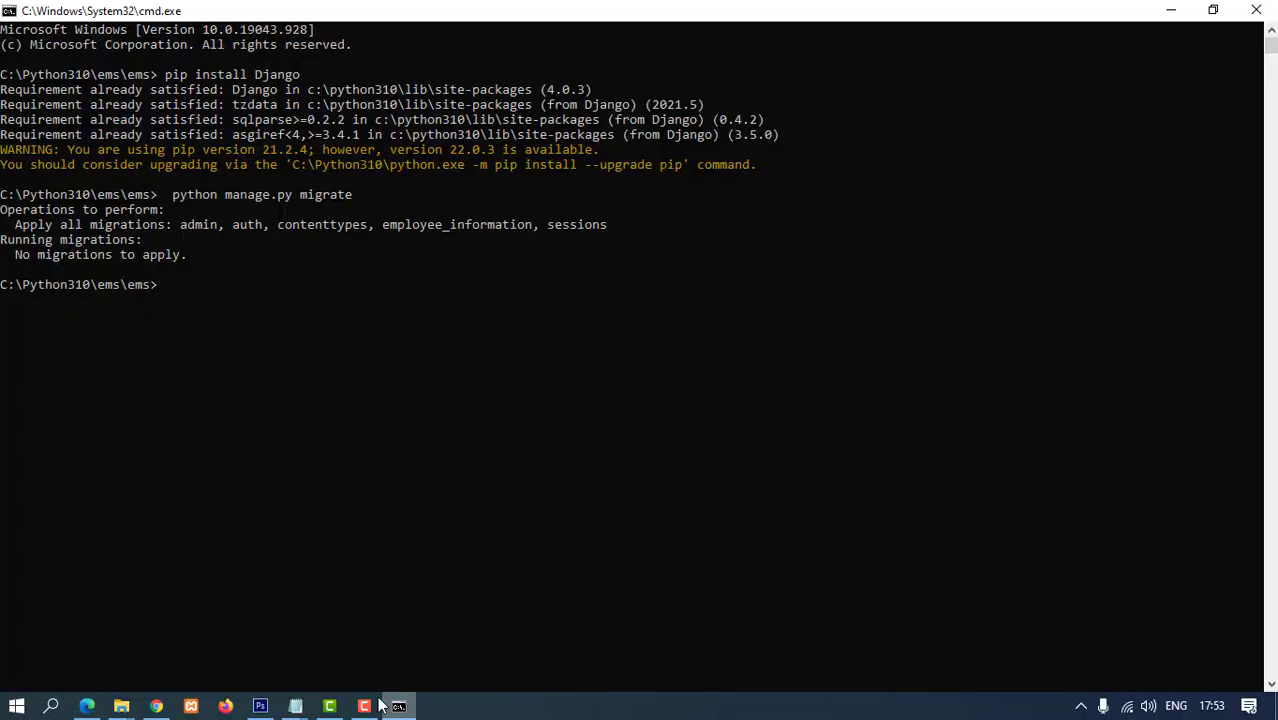
right_click(220, 307)
key("Return")
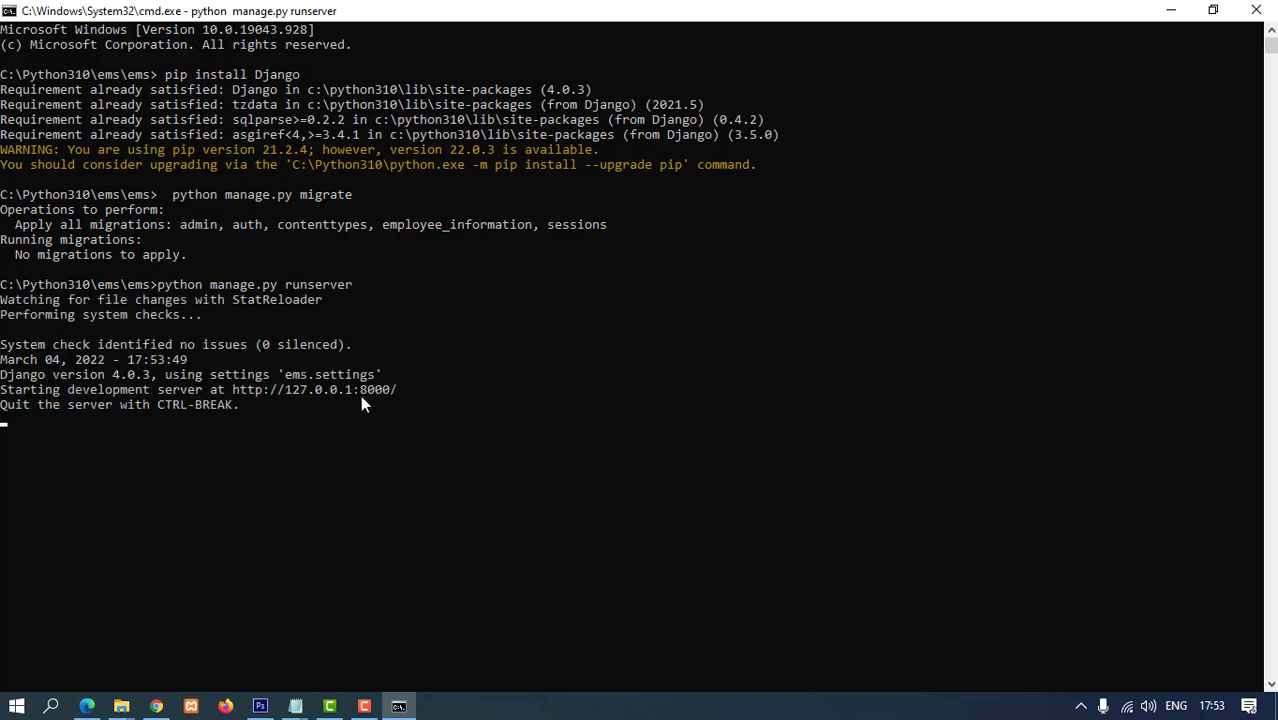
left_click_drag(400, 390, 324, 392)
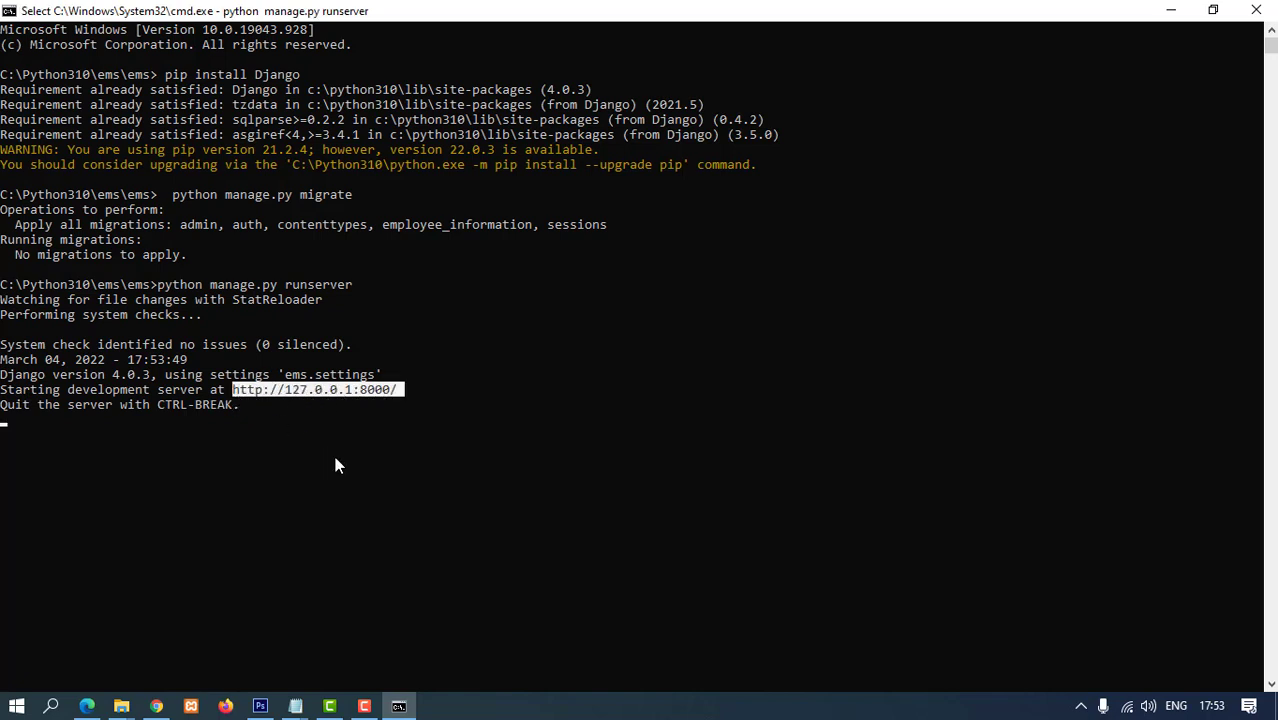
key("ctrl+c")
key("ctrl+c")
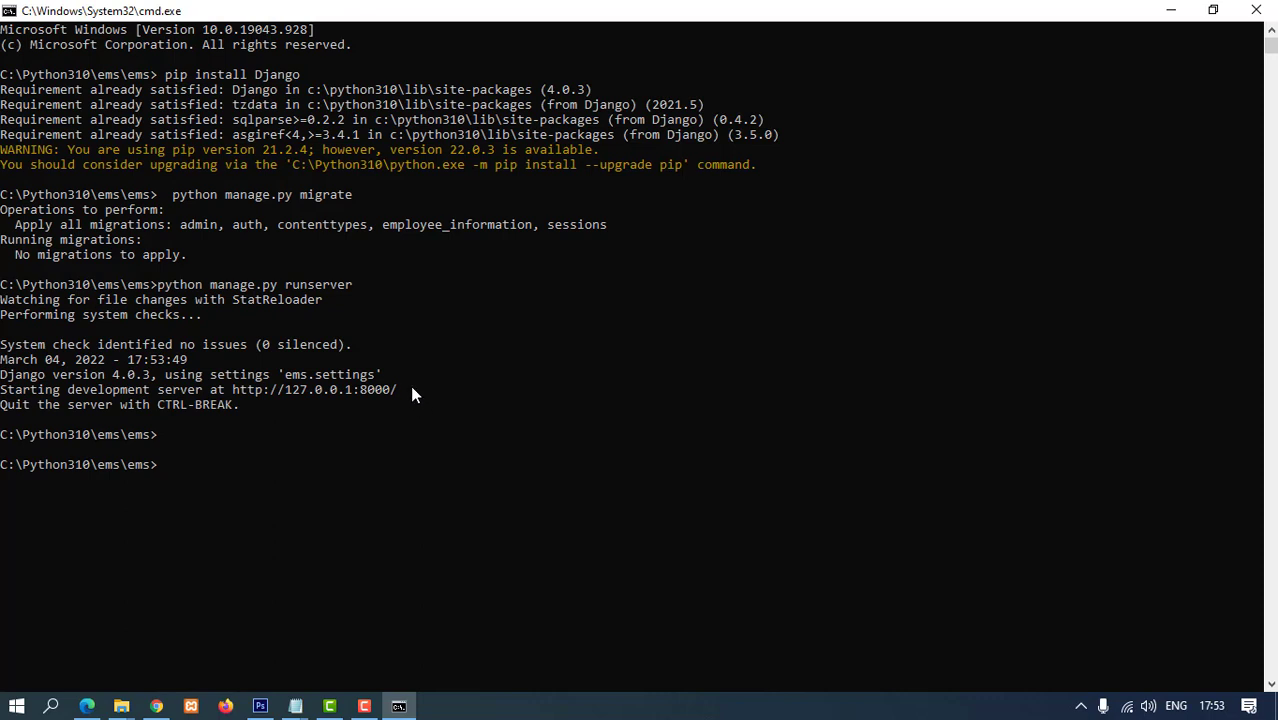
- Copy the server address, then copy 'python manage.py runserver' from the tutorial again
left_click_drag(412, 394, 278, 387)
key("ctrl+c")
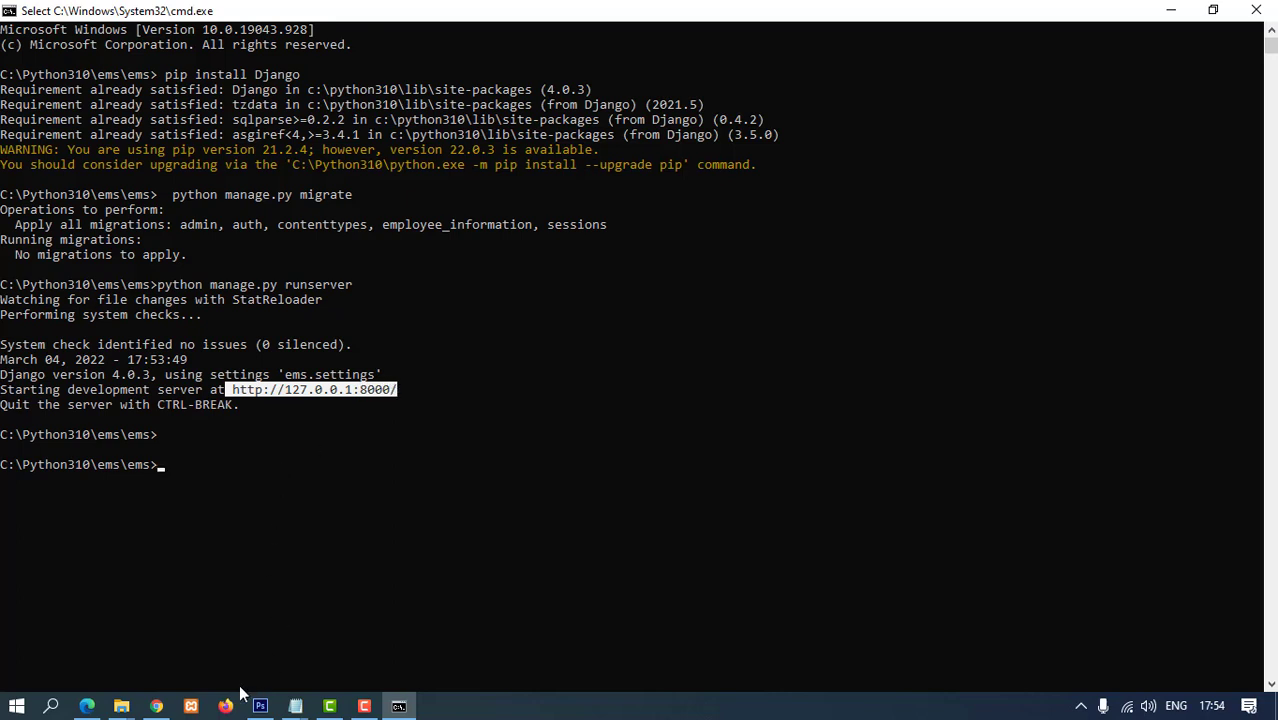
left_click(87, 706)
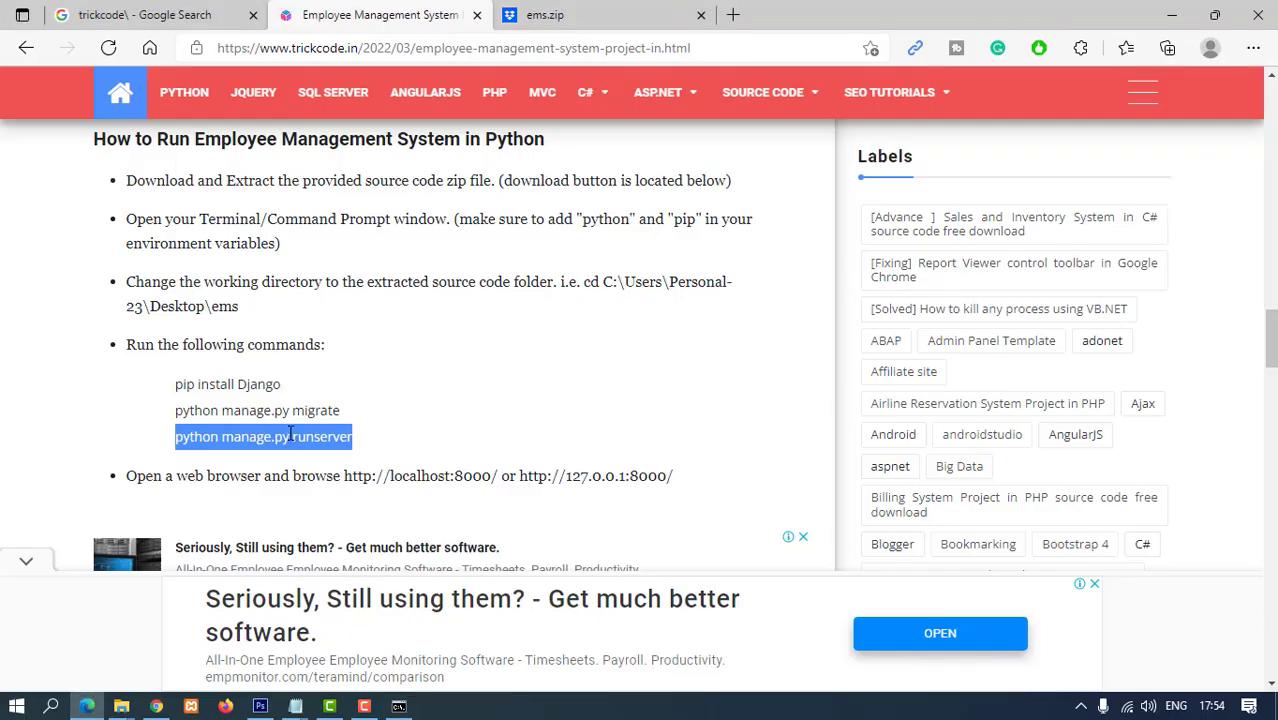
right_click(290, 436)
left_click(330, 234)
- Paste 'python manage.py runserver' into Command Prompt and restart the development server
left_click(398, 706)
right_click(330, 520)
right_click(220, 495)
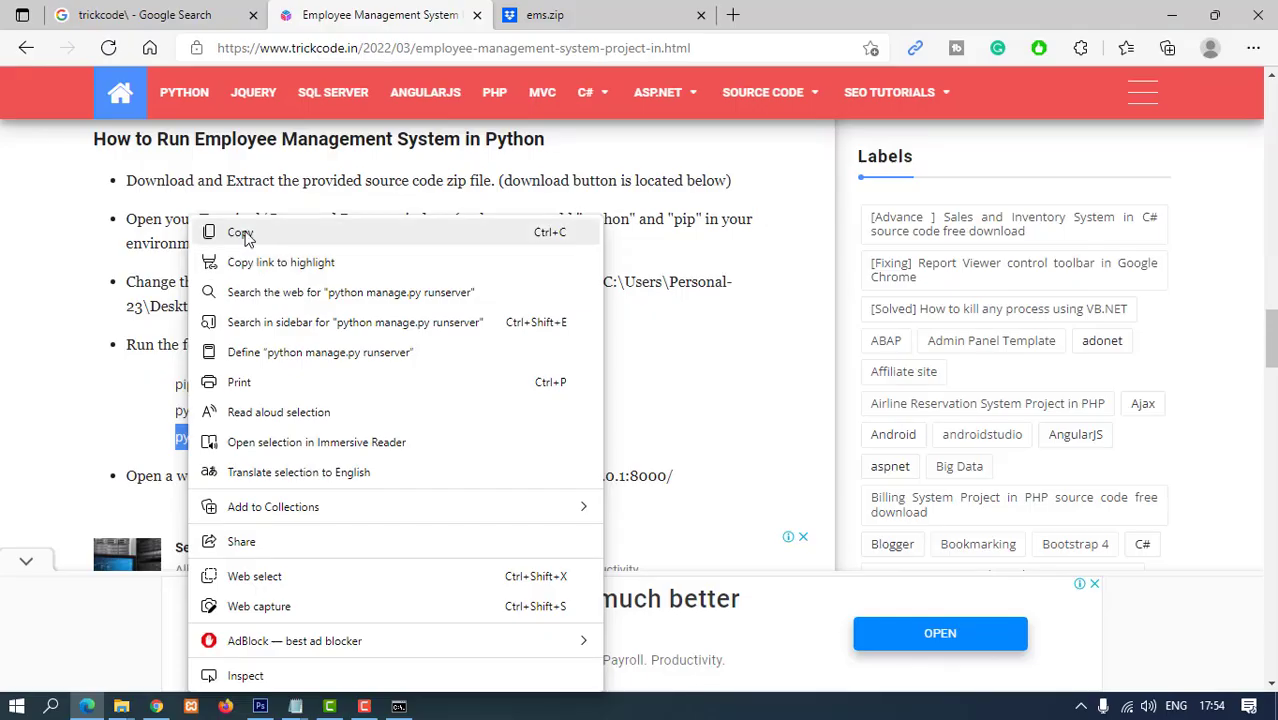
left_click(230, 234)
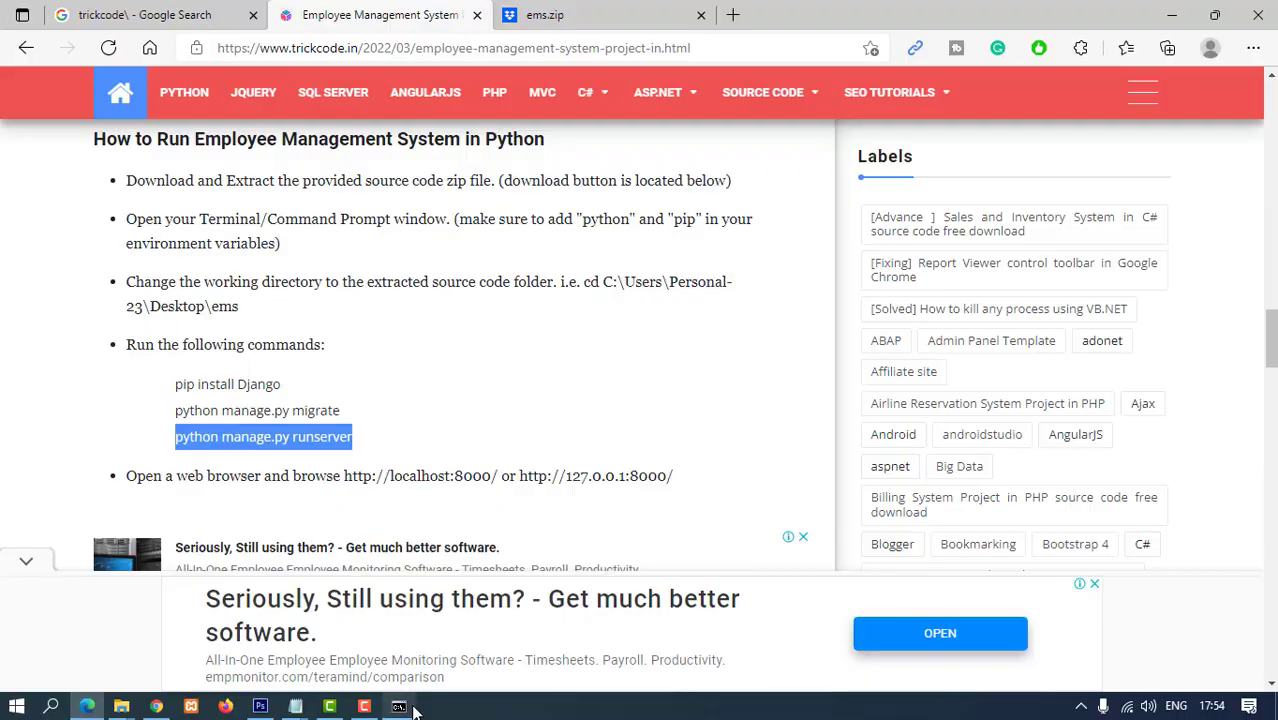
left_click(400, 706)
right_click(390, 618)
key("Return")
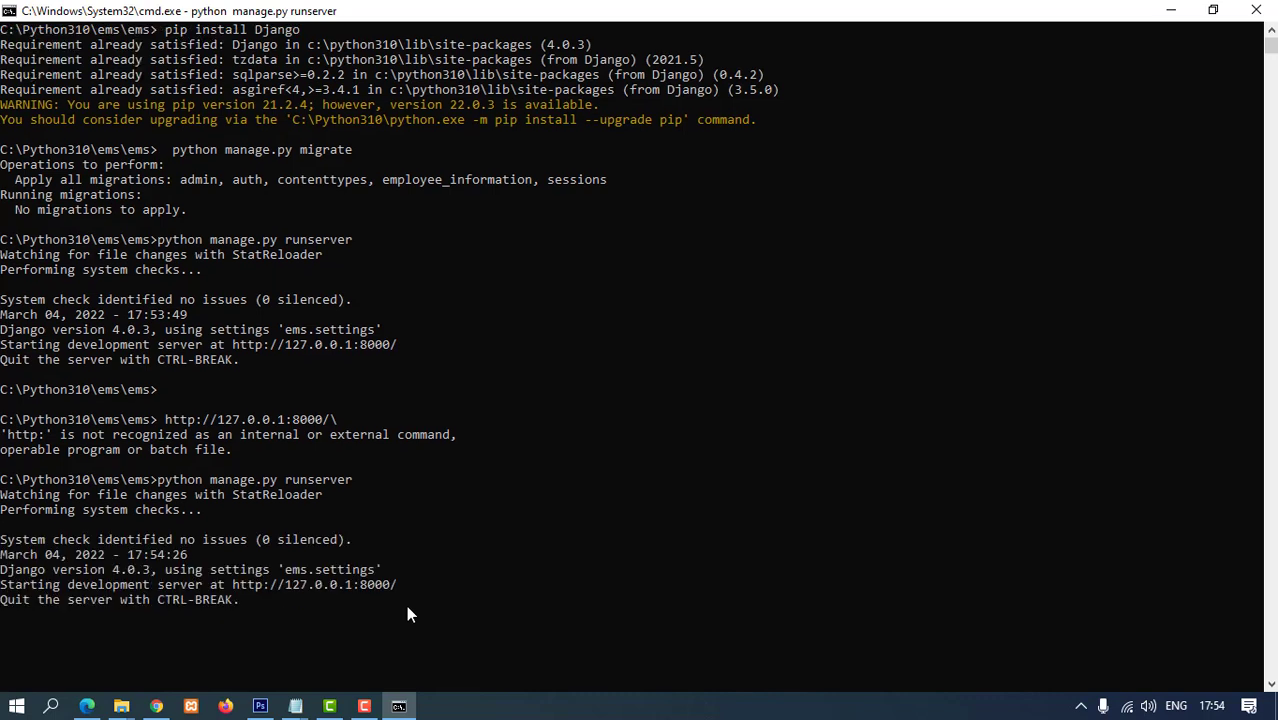
left_click(228, 585)
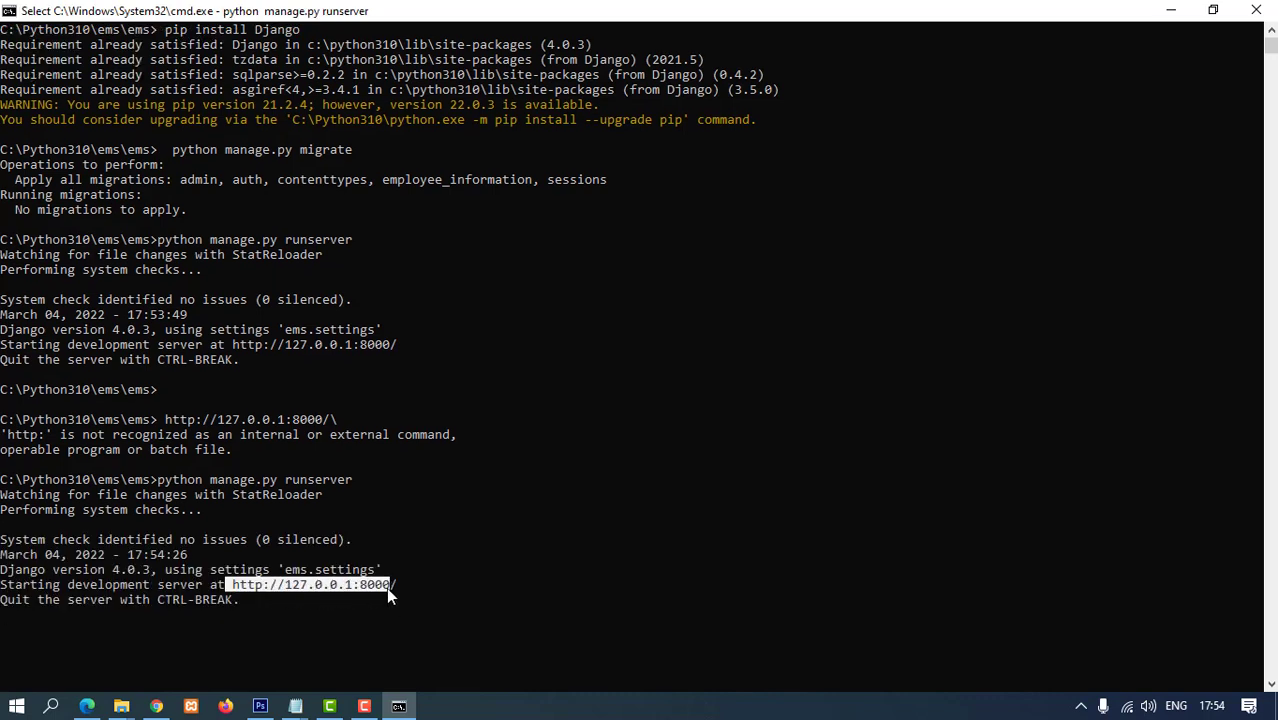
left_click_drag(386, 587, 396, 588)
key("ctrl+c")
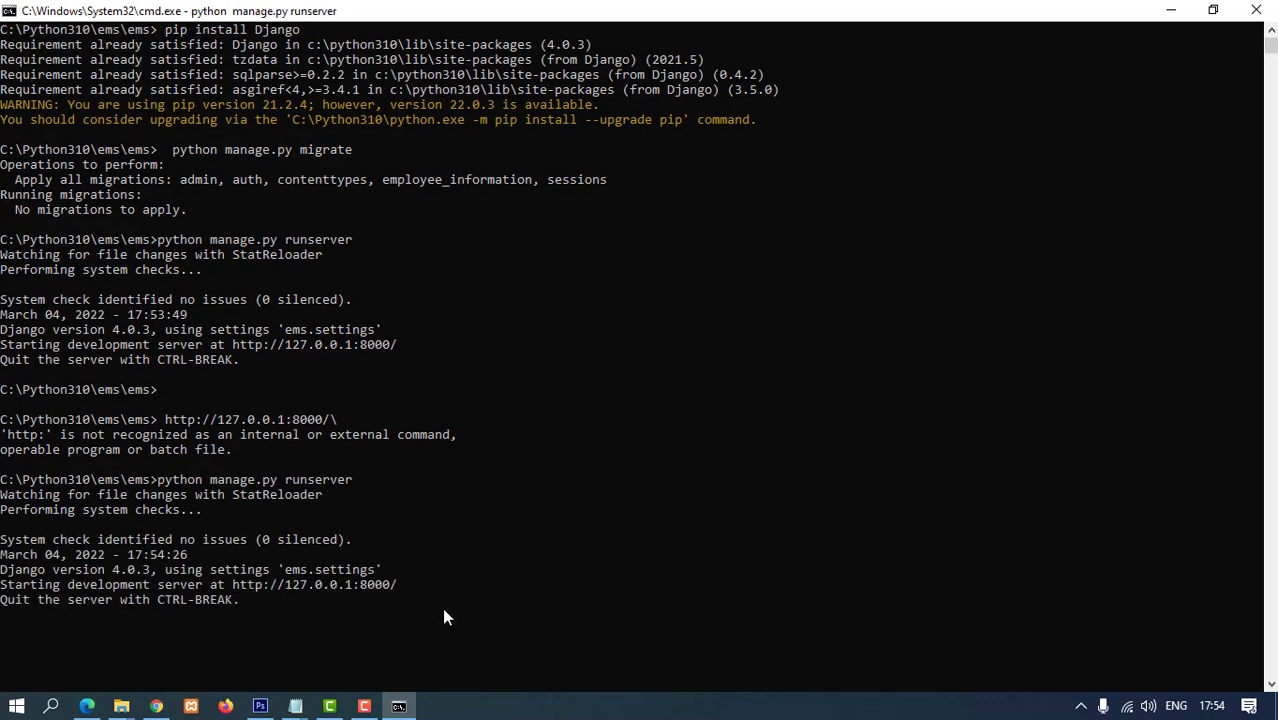
left_click(87, 706)
left_click(547, 14)
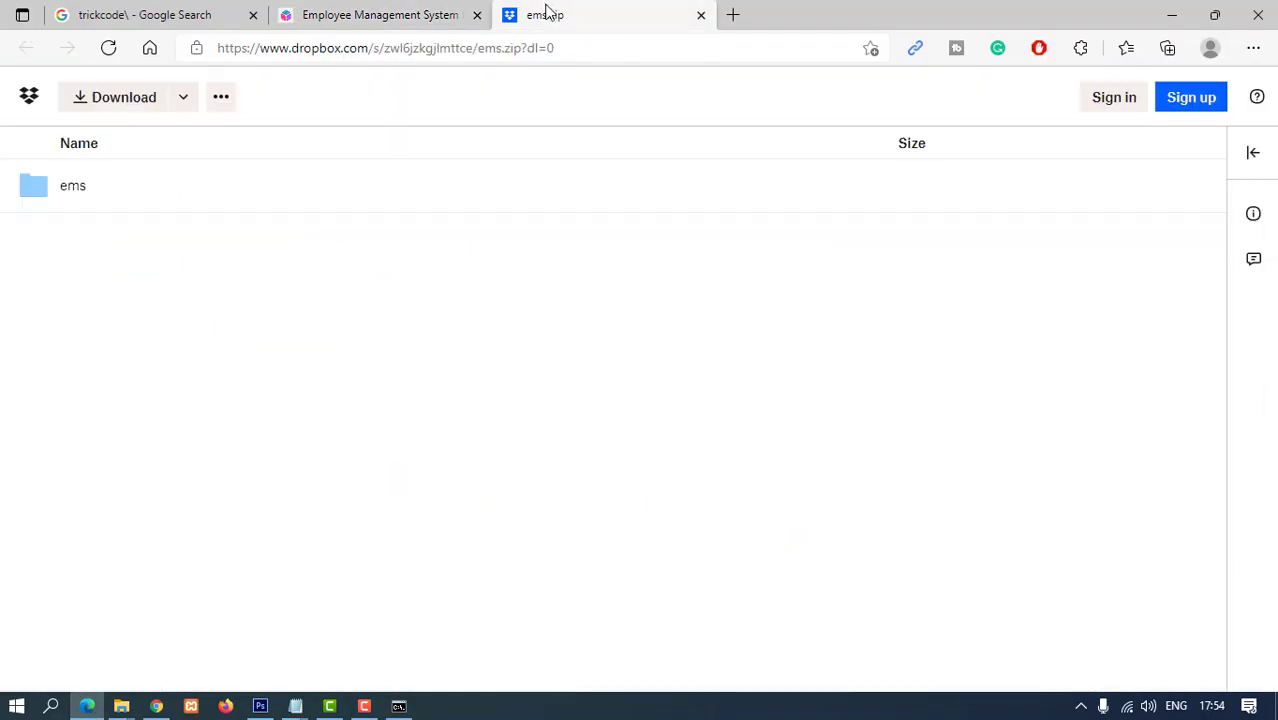
left_click(485, 60)
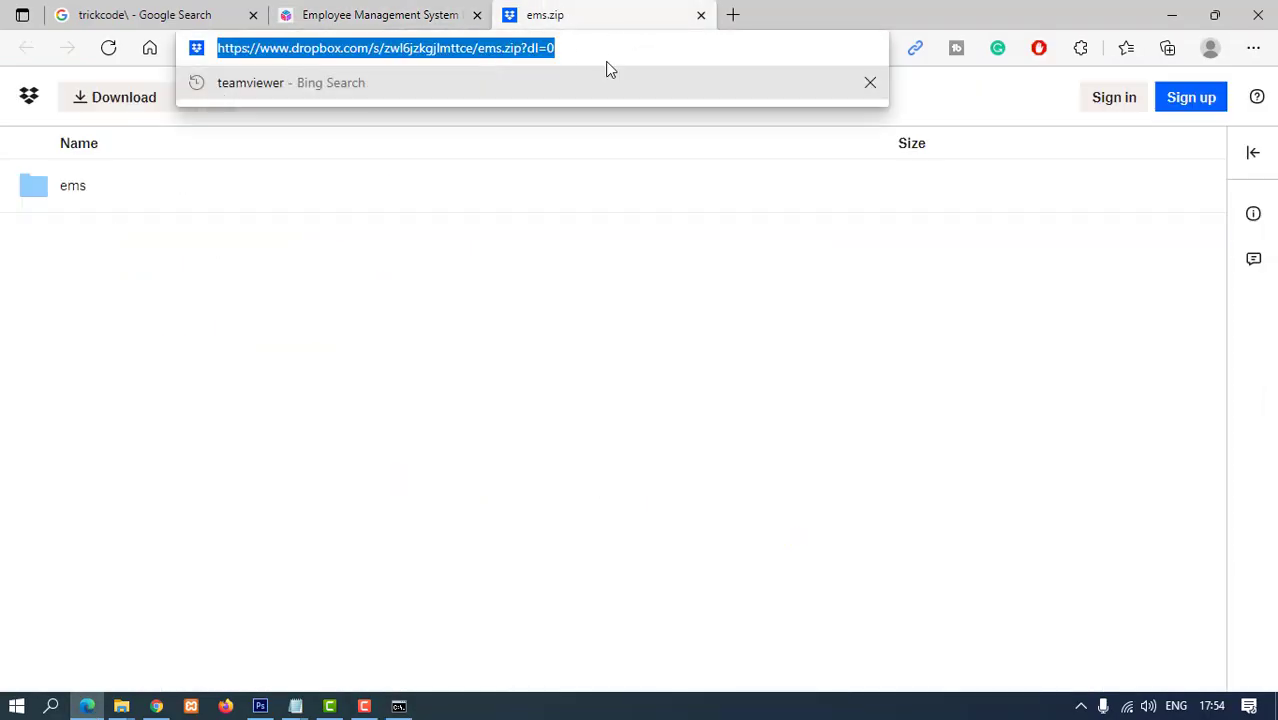
key("ctrl+v")
key("Return")
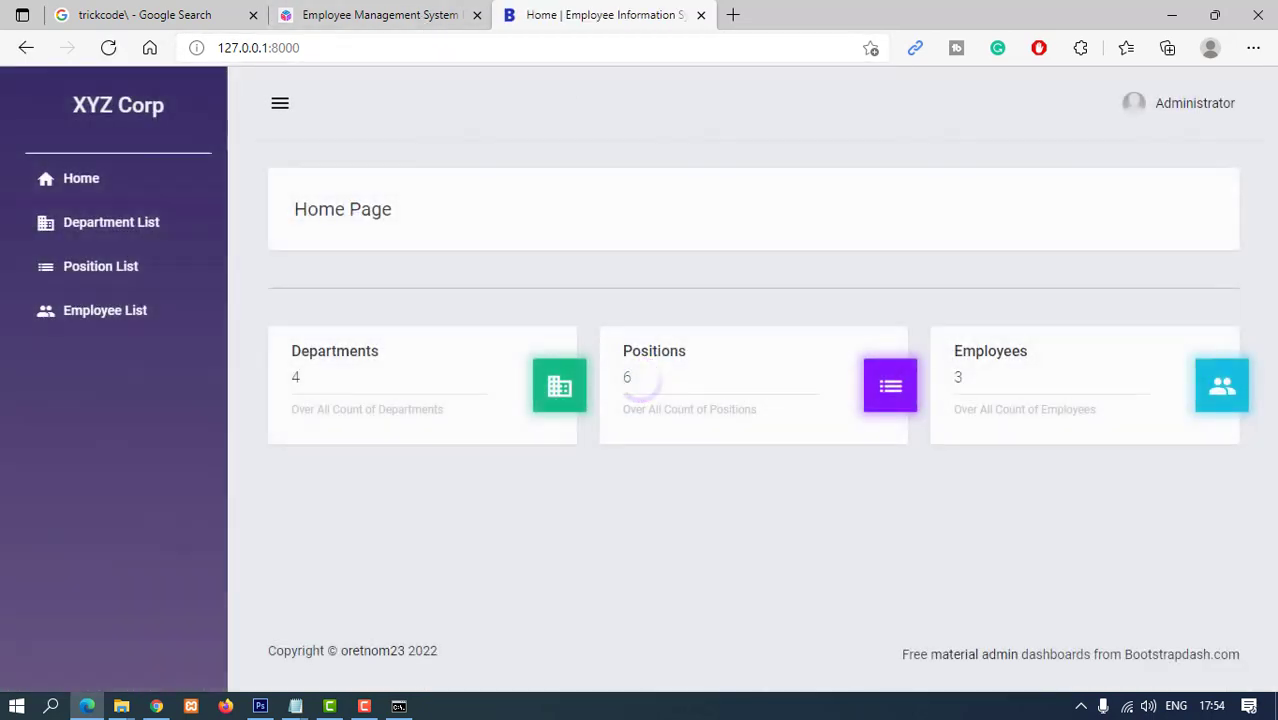
- Log out via Administrator > Logout and confirm the requests in the server console
left_click(1208, 105)
left_click(1172, 197)
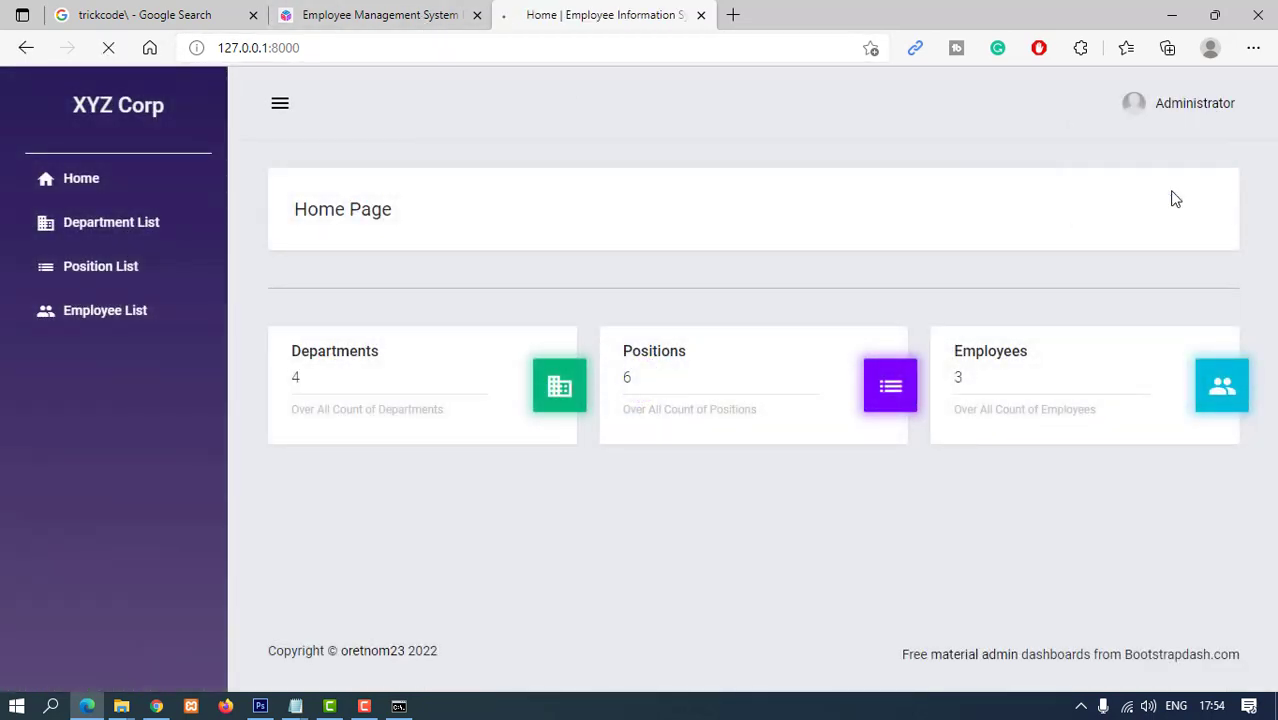
left_click(399, 706)
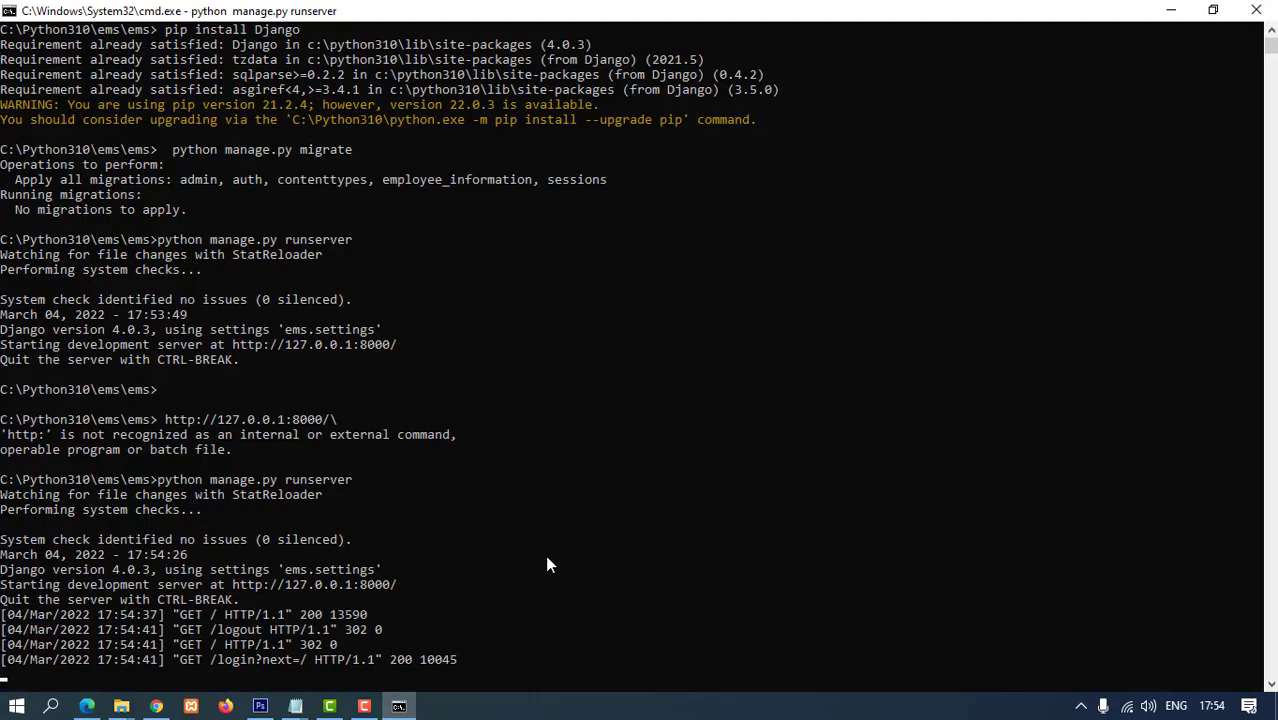
scroll(500, 580, "down", 2)
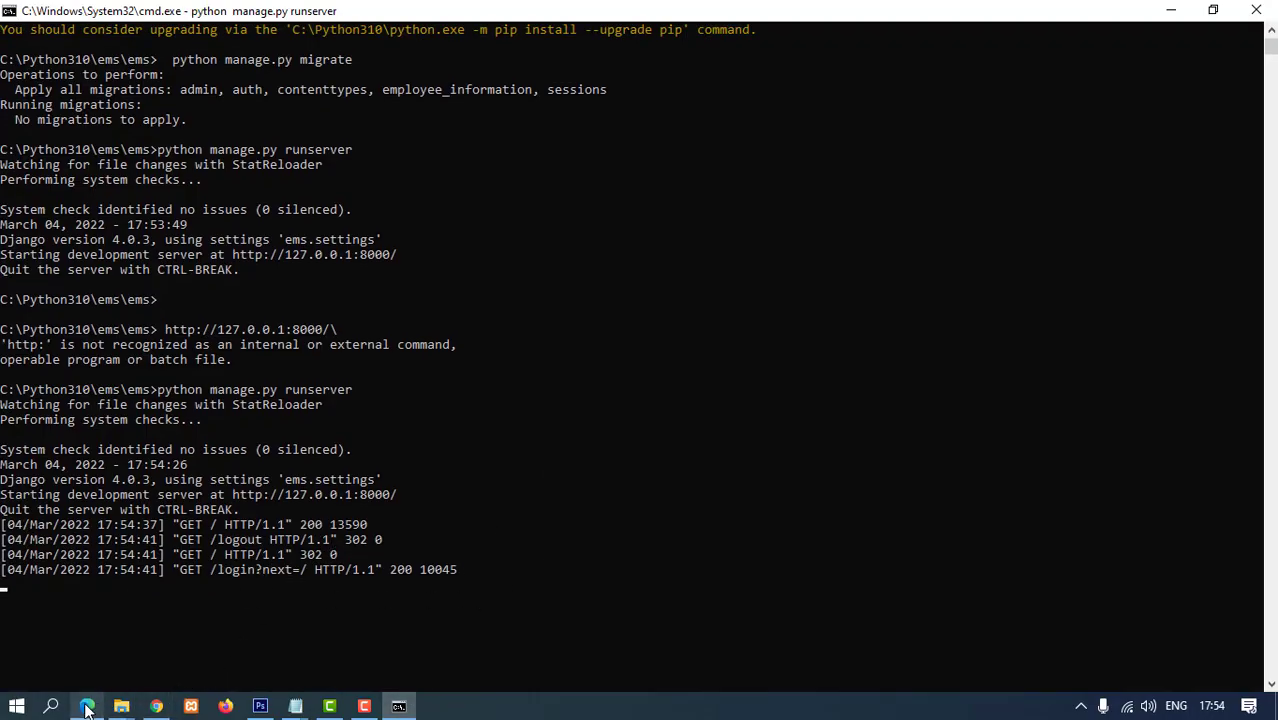
left_click(87, 706)
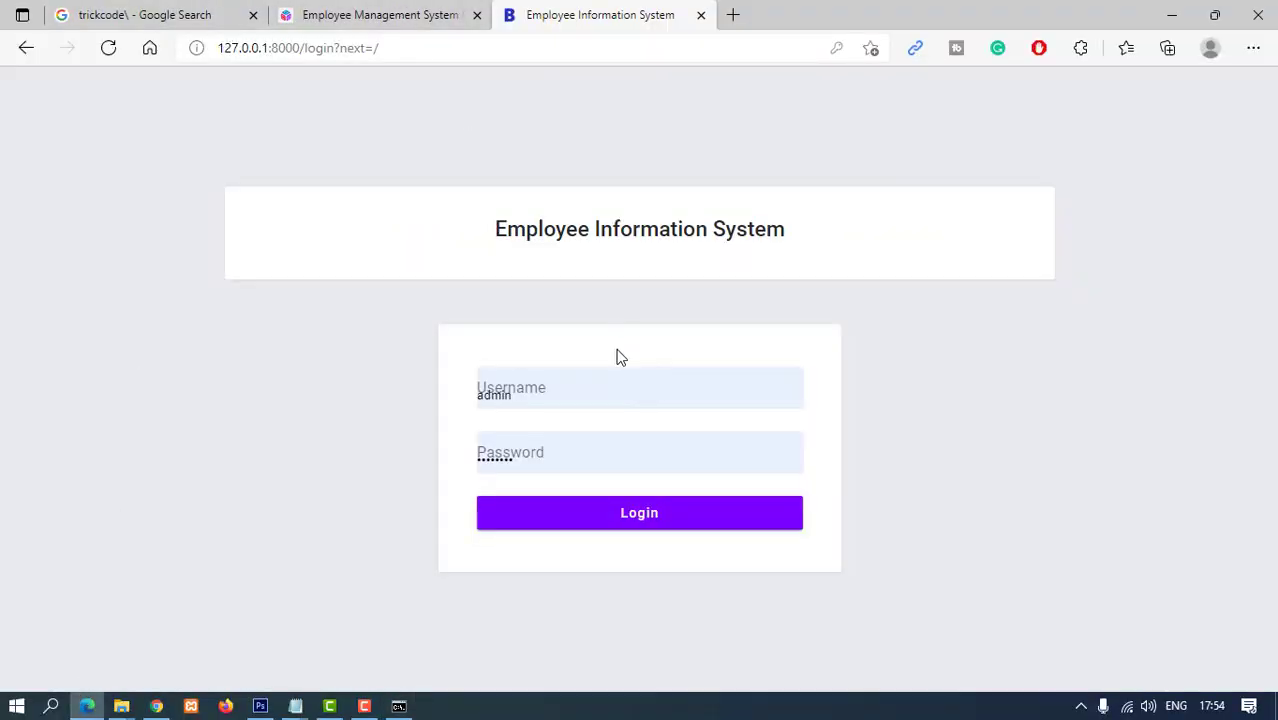
- Sign back in to the employee site, replacing the saved password with the admin account password
left_click(547, 400)
left_click(670, 349)
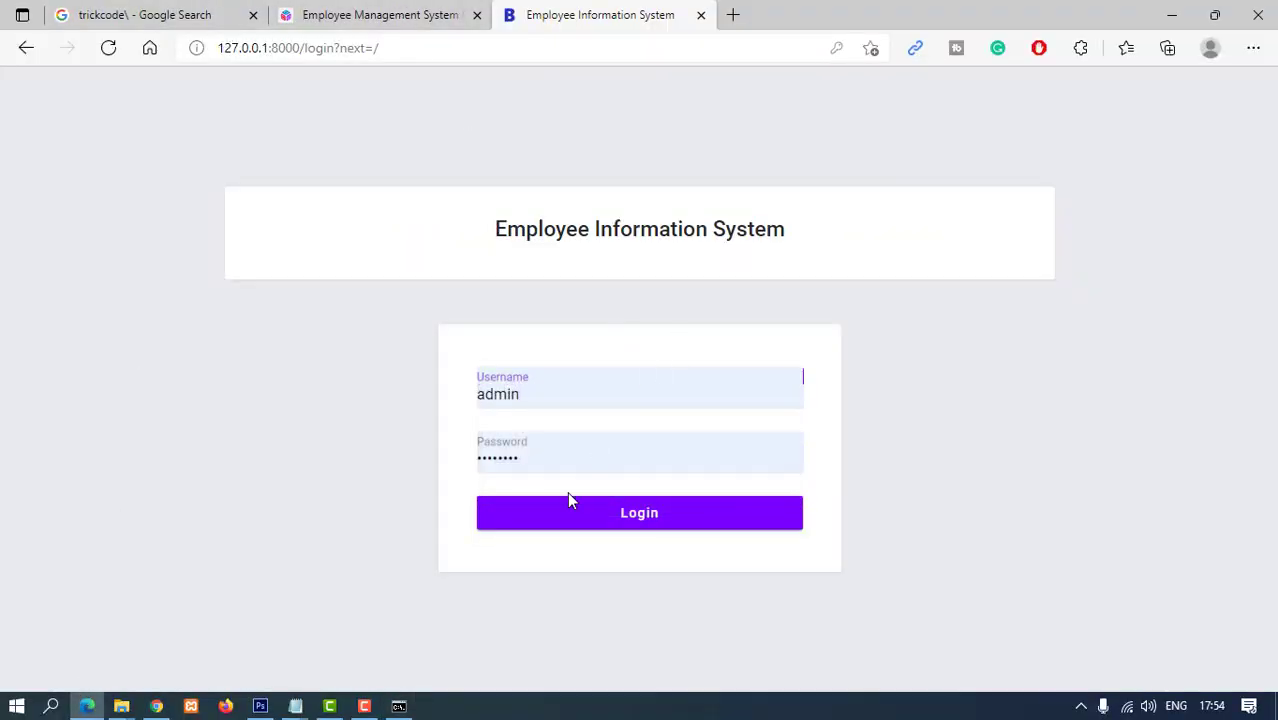
left_click(538, 456)
key("ctrl+a")
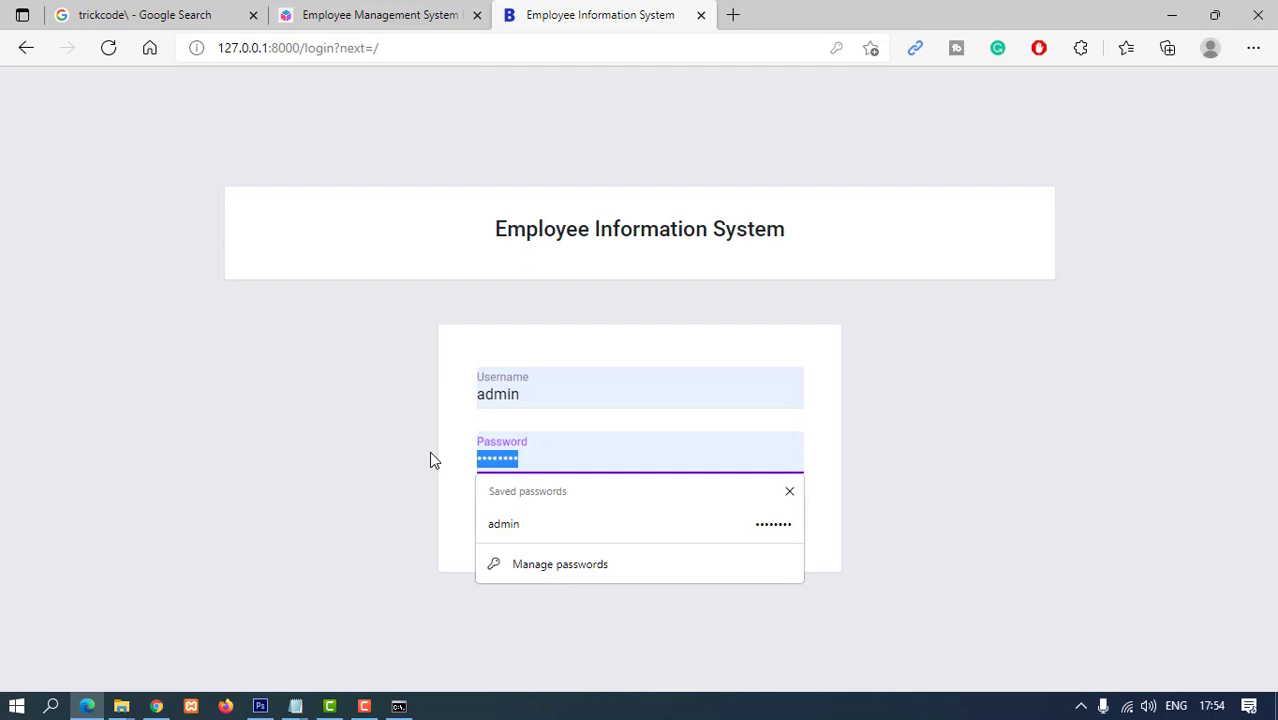
key("BackSpace")
type("admin123")
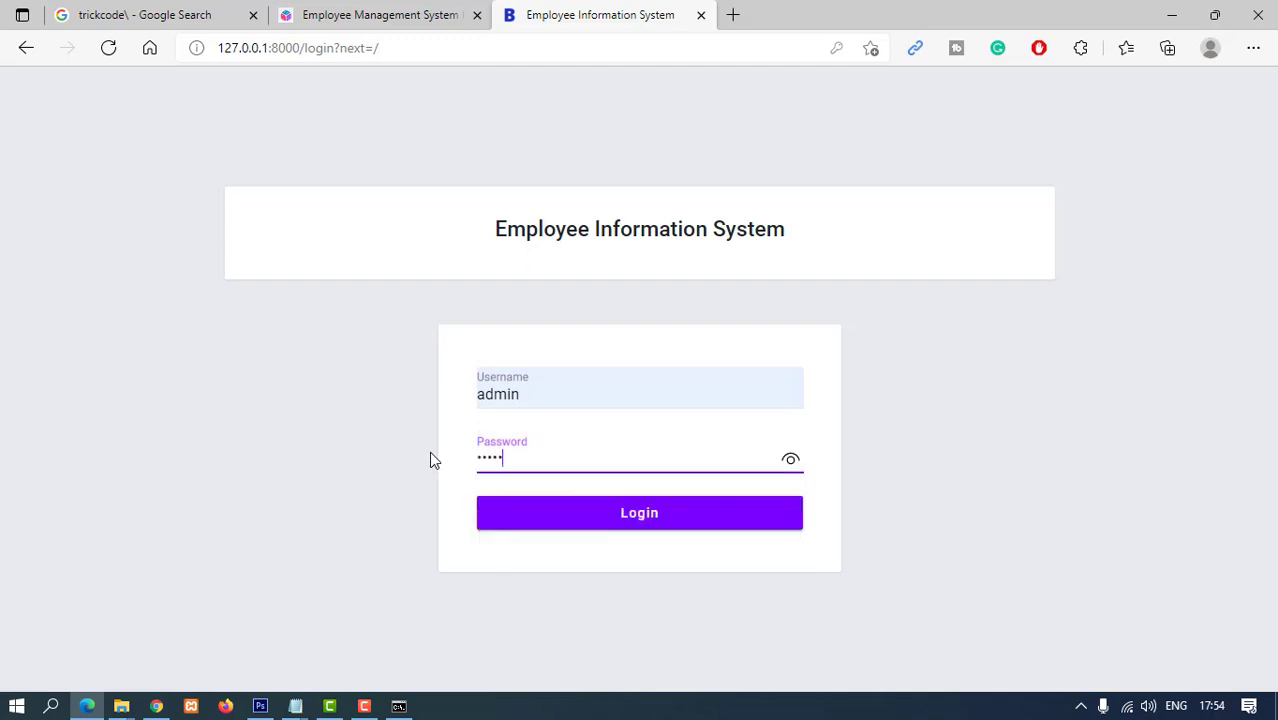
left_click(656, 526)
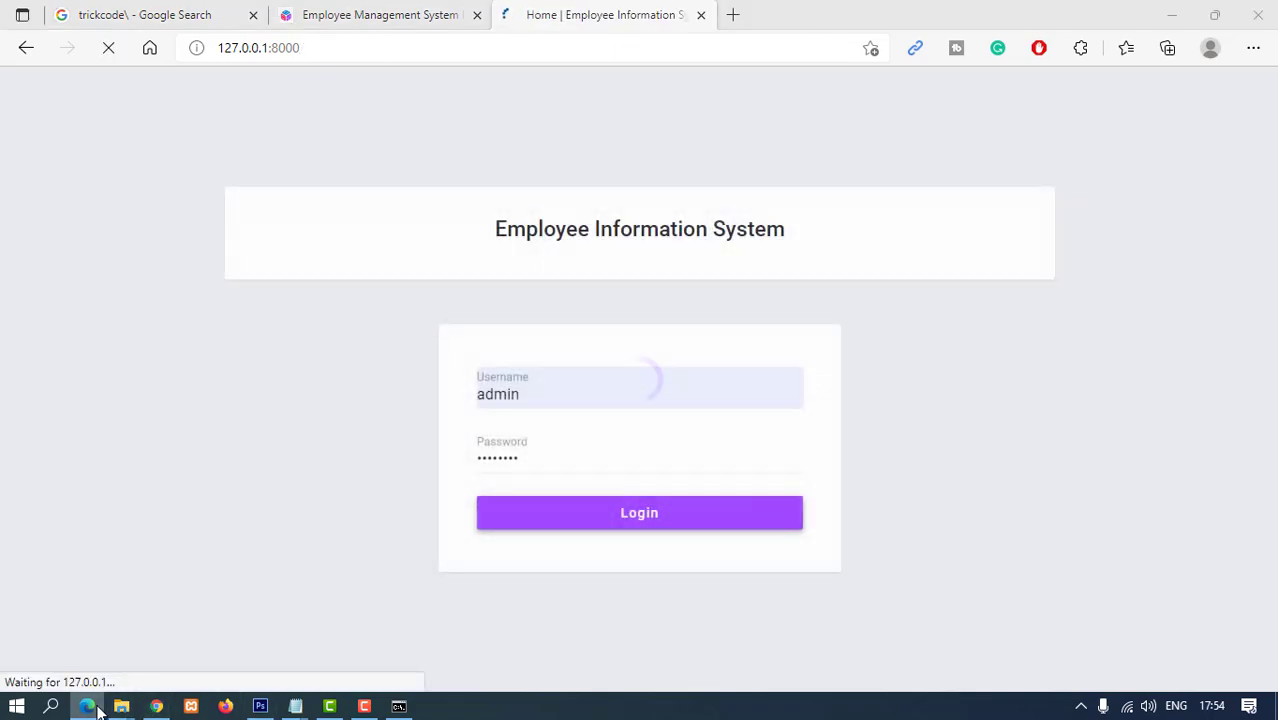
- Highlight the admin access details on the Trickcode page, then reload the Home dashboard
left_click(89, 707)
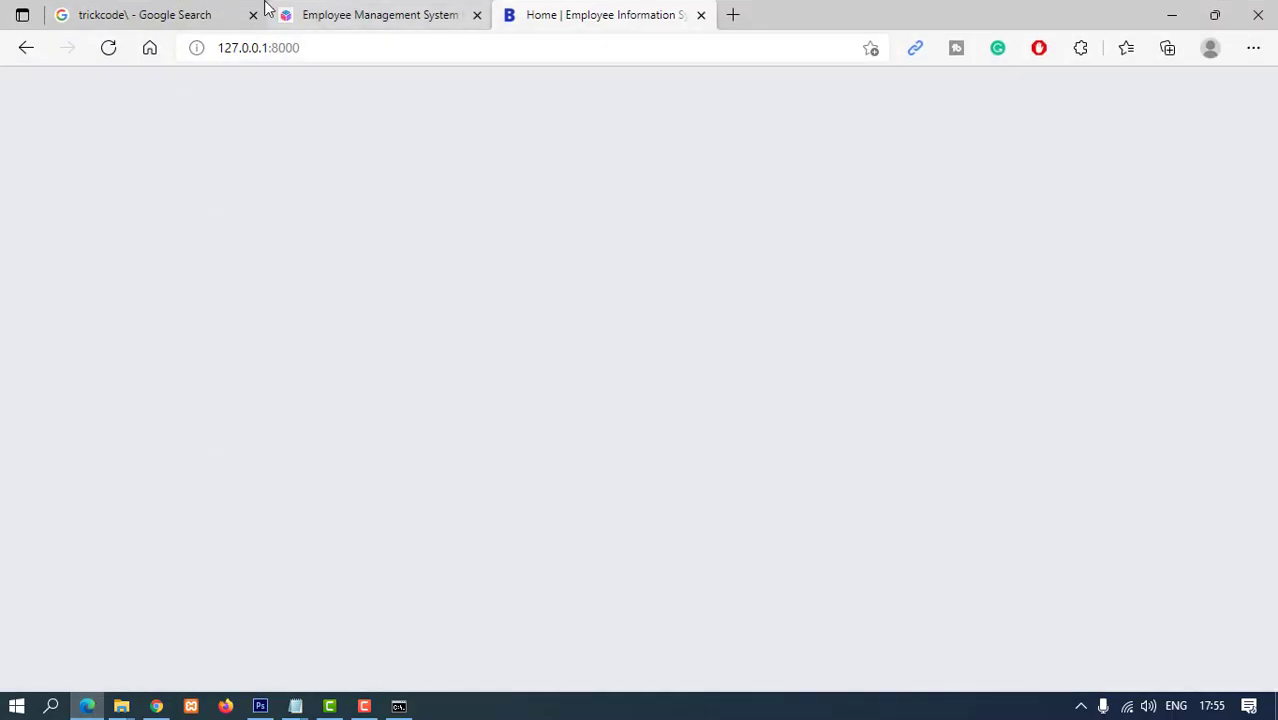
left_click(322, 12)
scroll(428, 451, "down", 4)
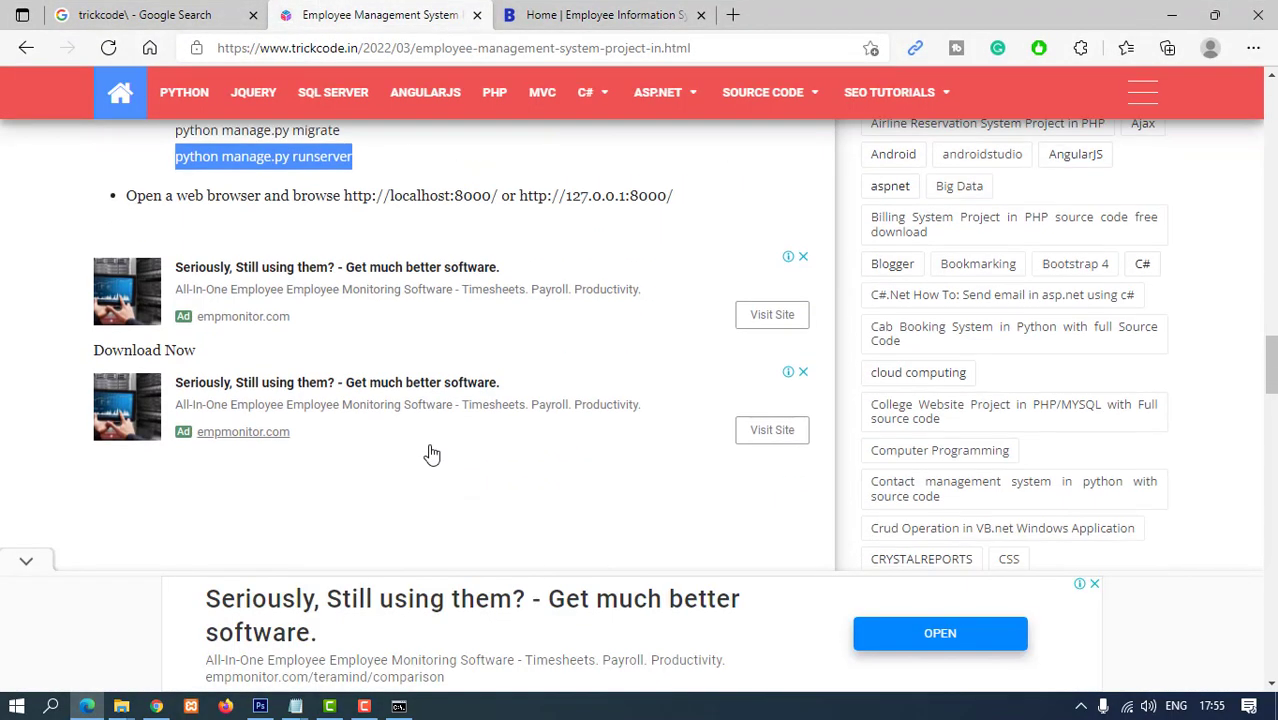
scroll(428, 440, "up", 8)
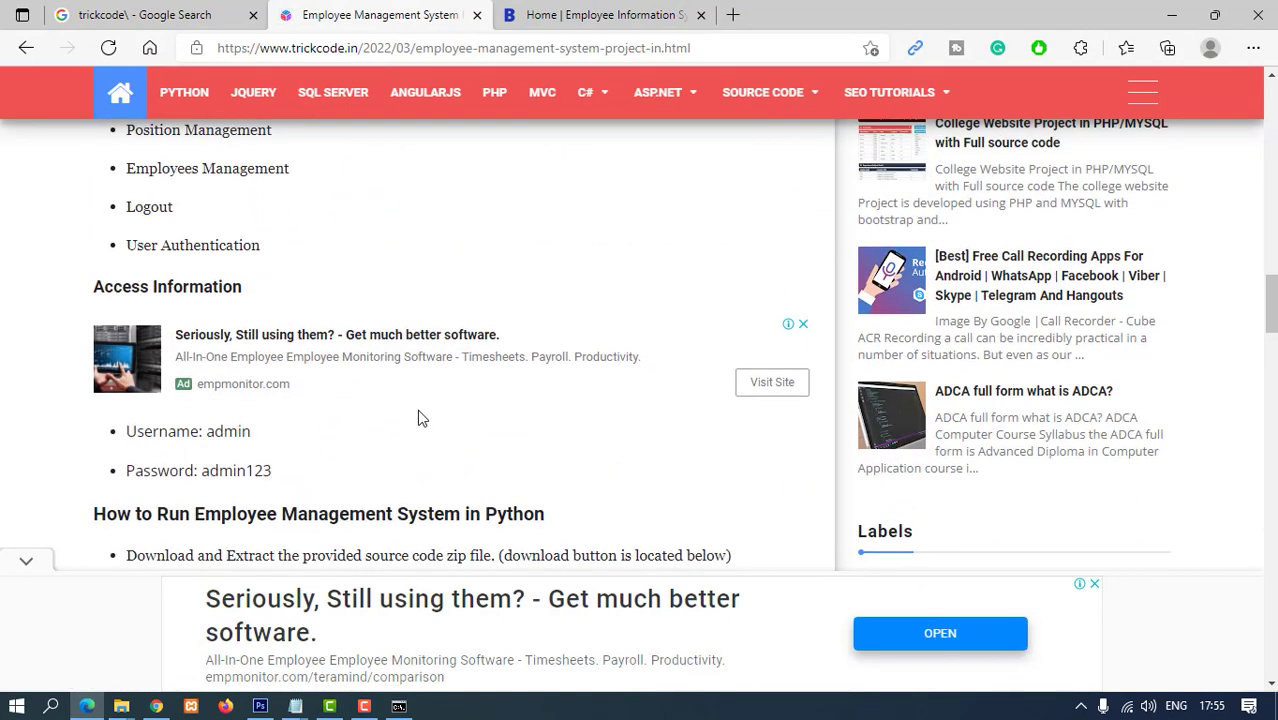
left_click_drag(128, 434, 297, 479)
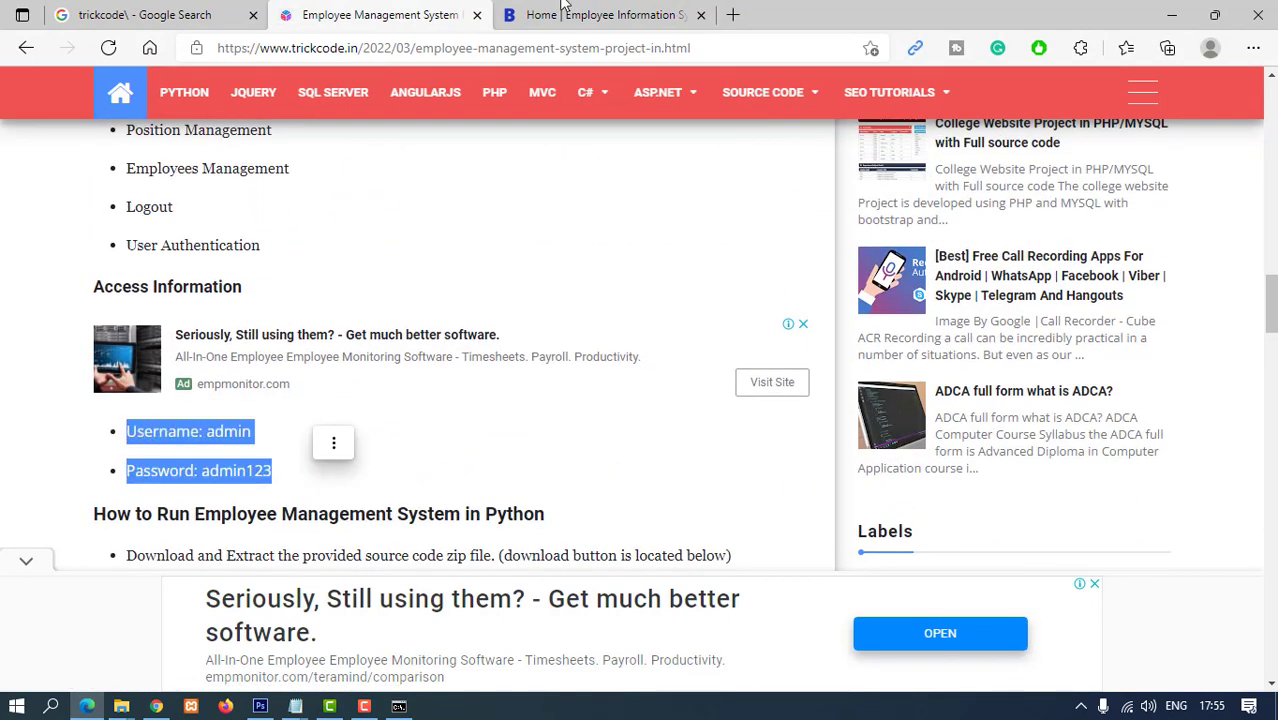
left_click(585, 14)
left_click(100, 181)
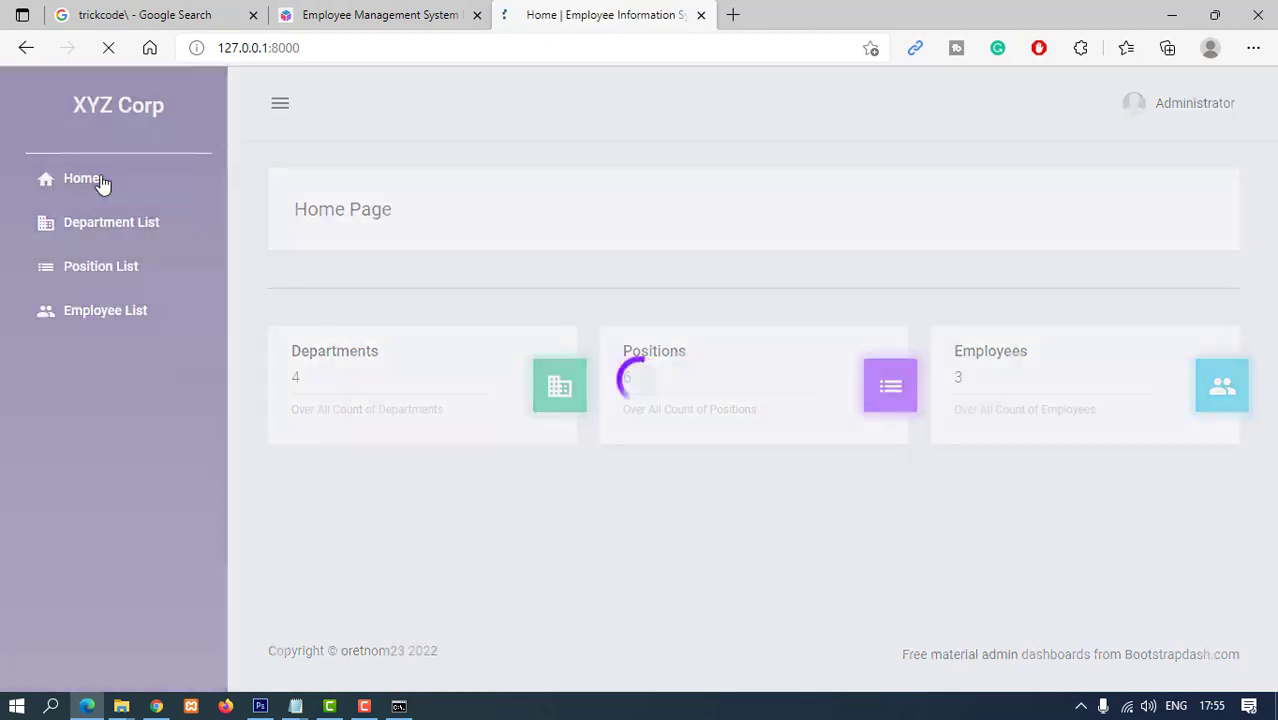
- Add a department named 'CS Science' with description 'This is cs departments' and save it
left_click(106, 228)
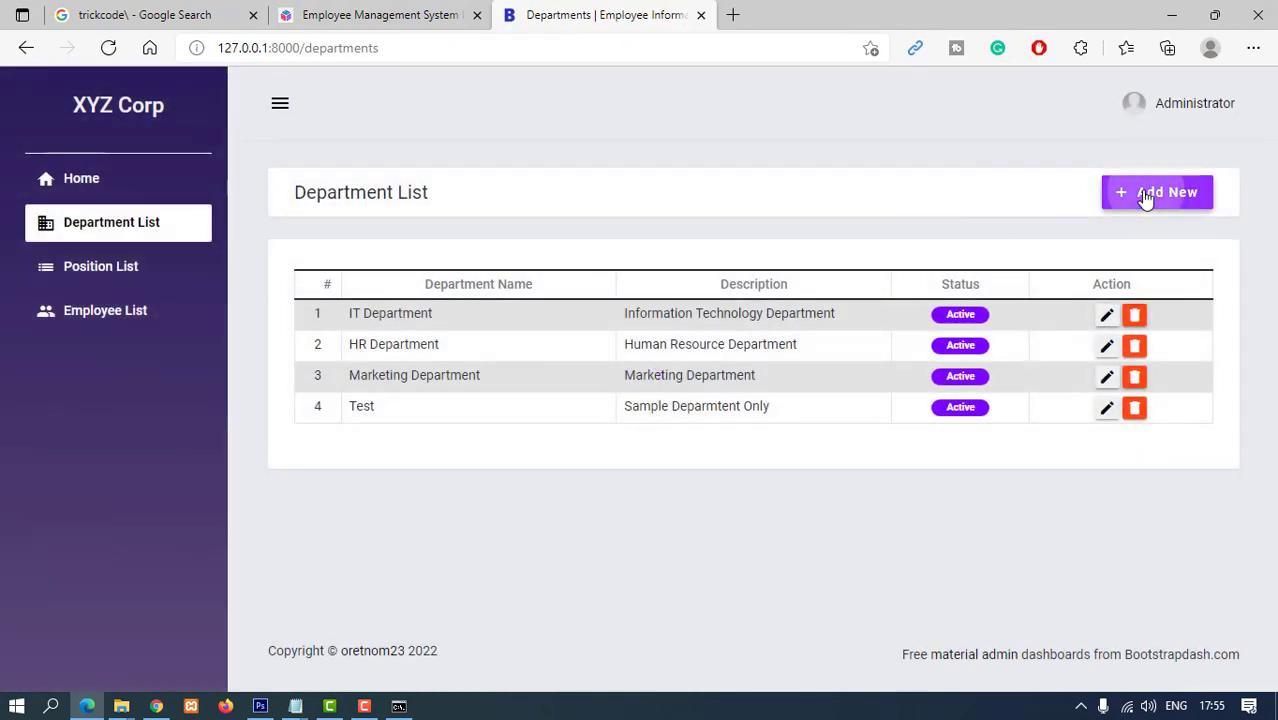
left_click(1155, 192)
left_click(463, 271)
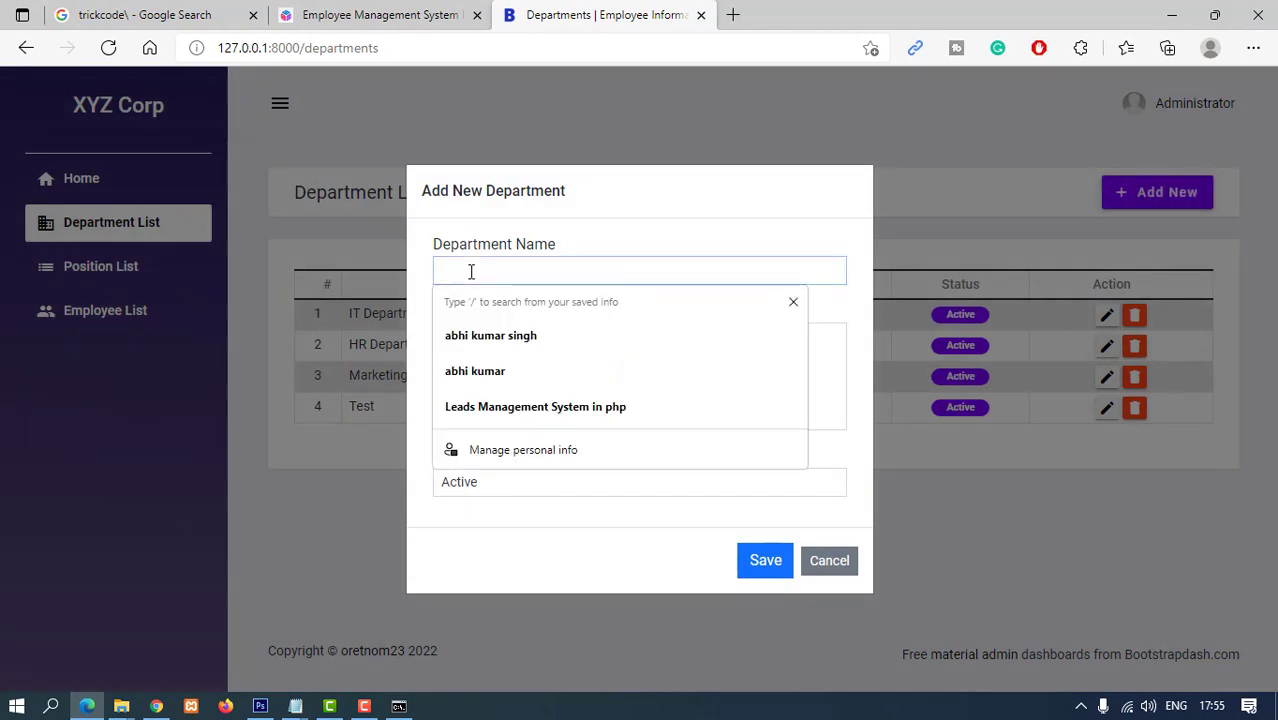
type("CS Science")
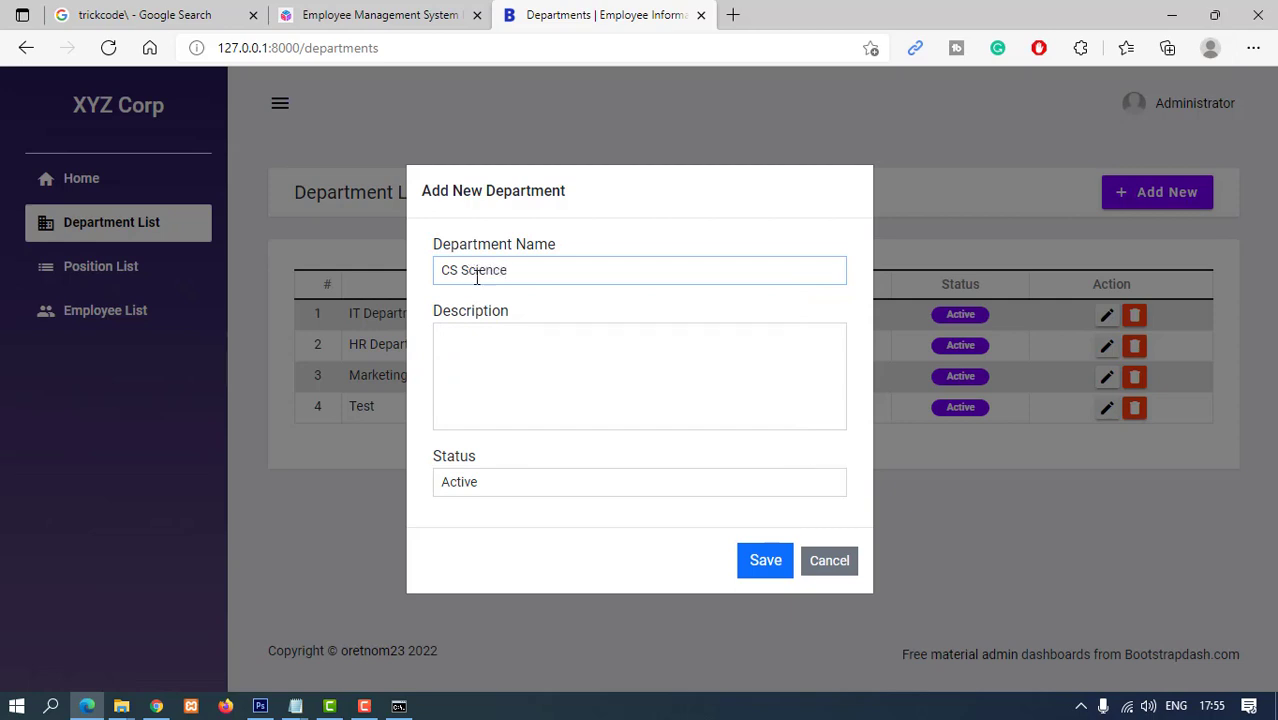
left_click(752, 573)
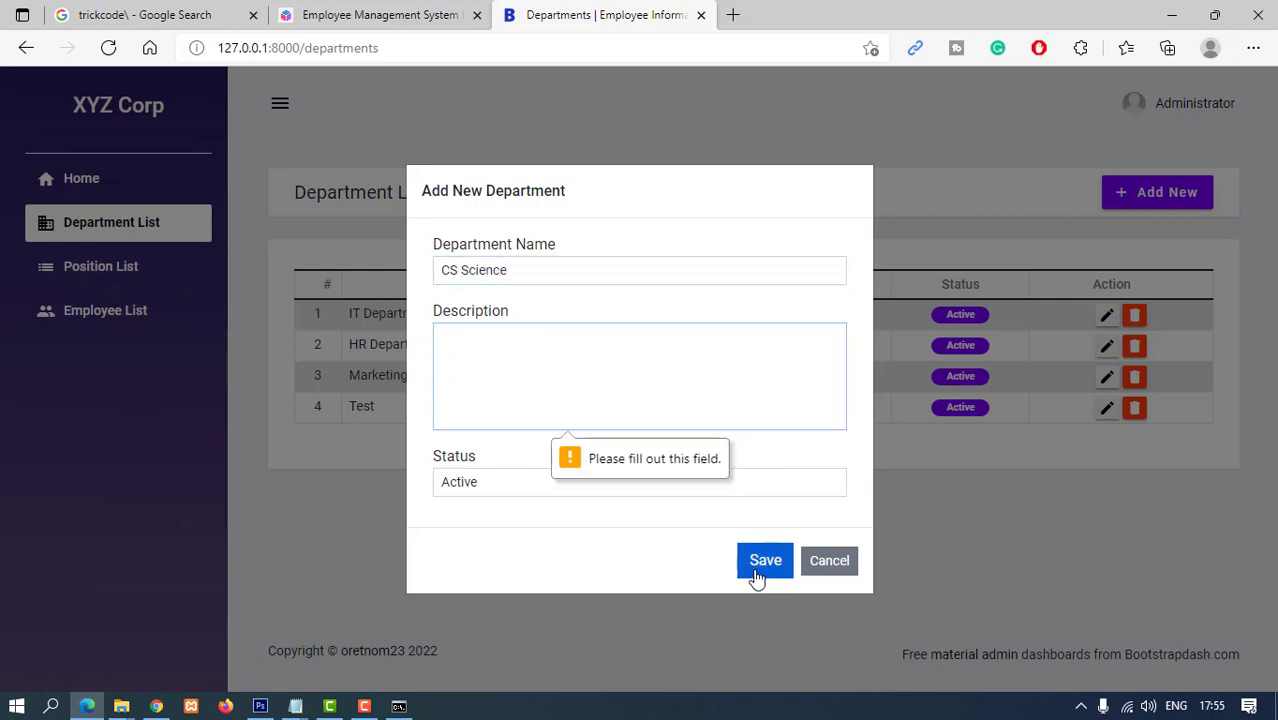
type("This is cs departments")
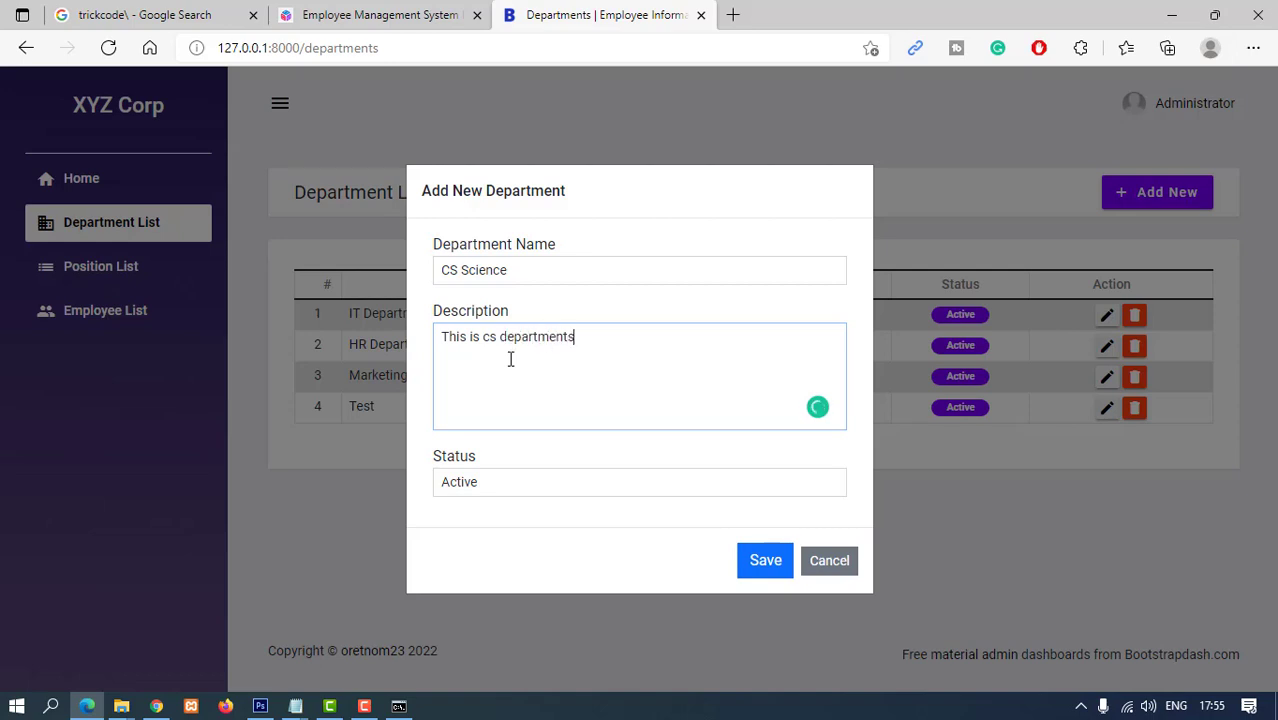
left_click(765, 560)
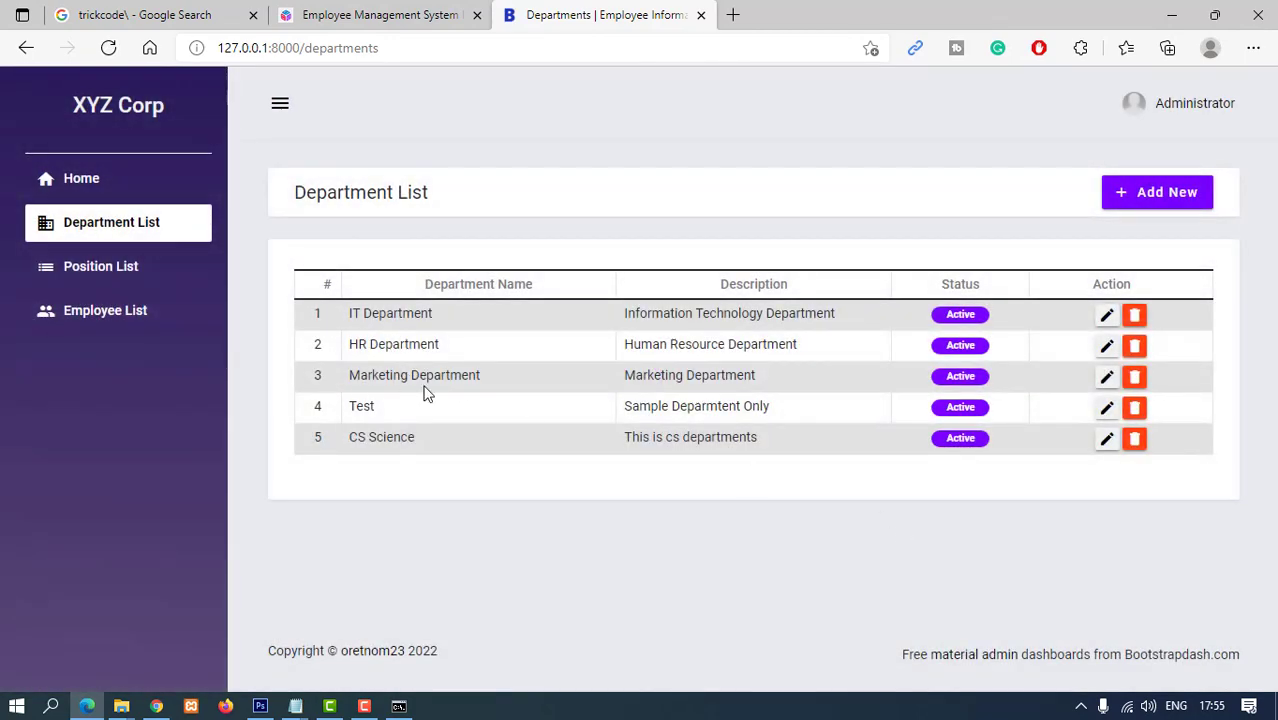
- Open CS Science's edit form, close it, and go to the Position List
left_click(1107, 439)
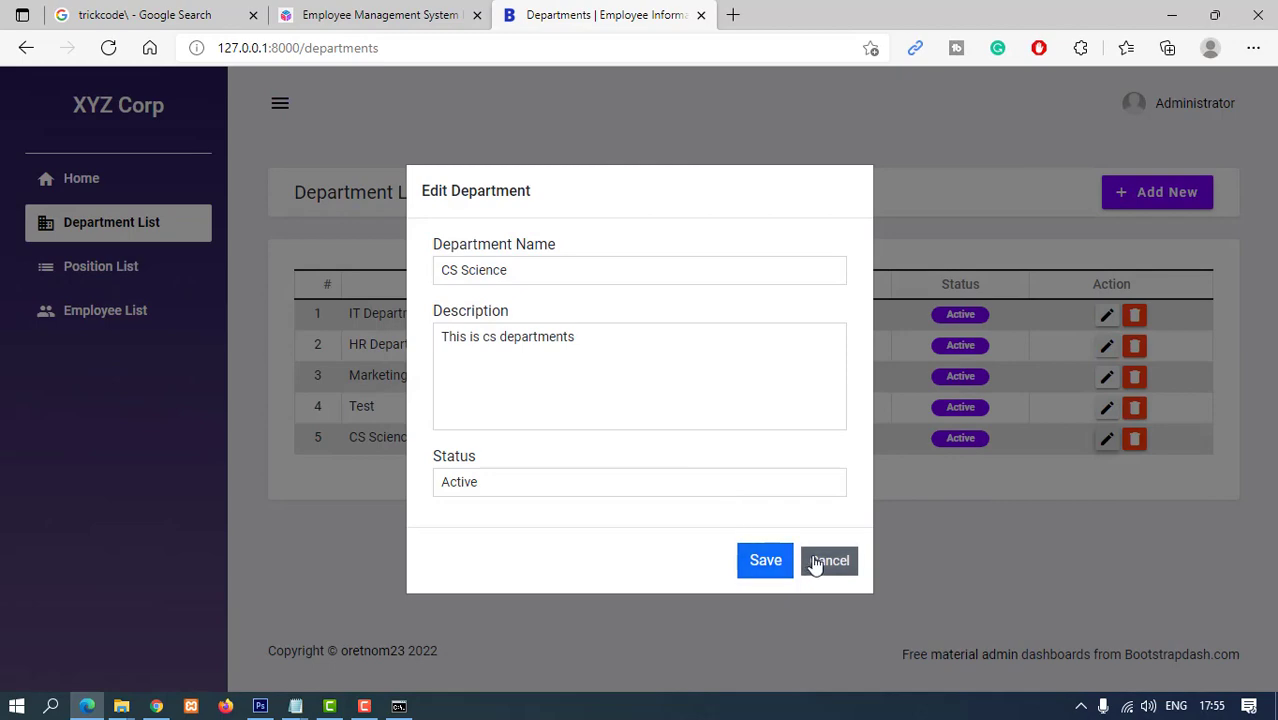
left_click(764, 561)
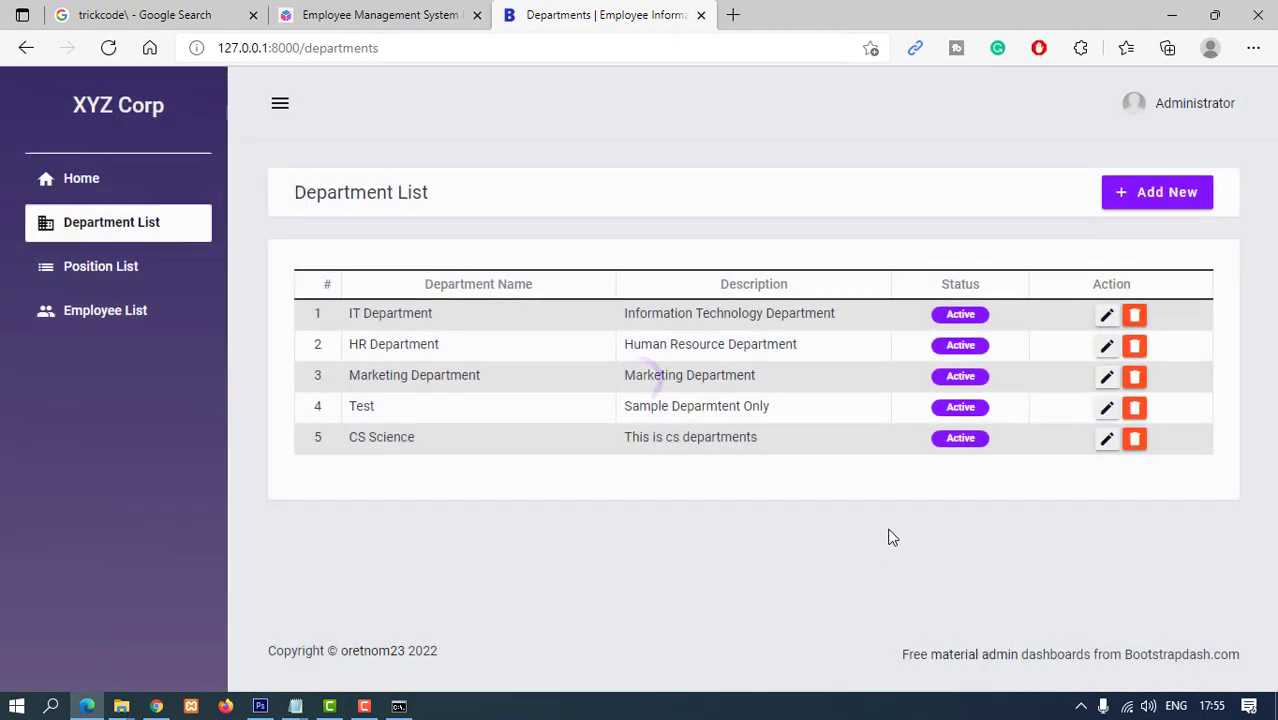
left_click(113, 278)
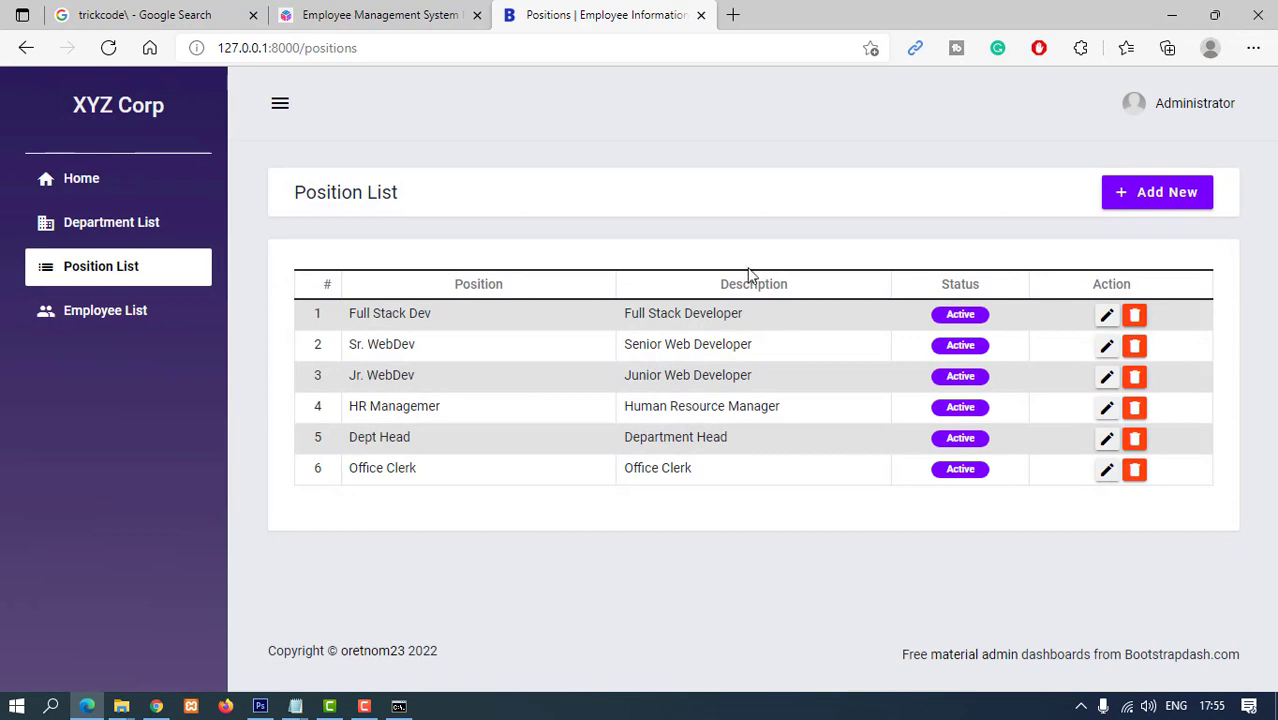
- Add a new Full Developer position with the description HI
left_click(1157, 192)
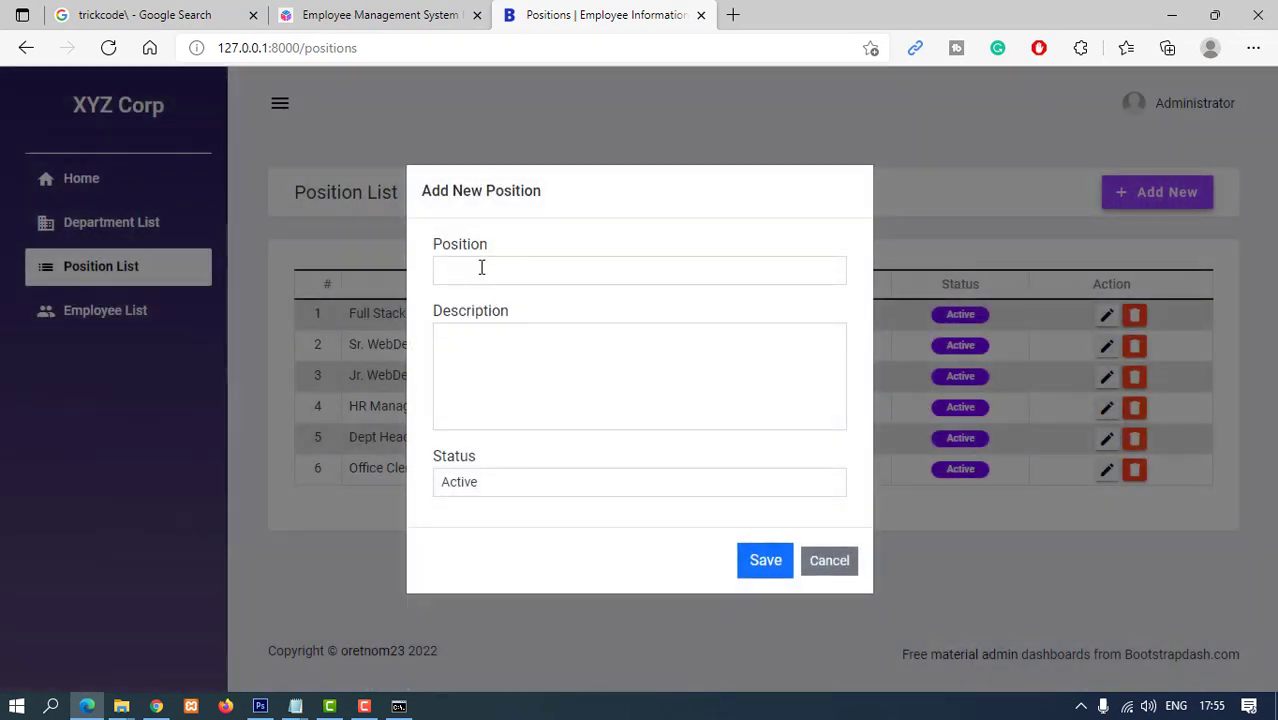
left_click(481, 267)
type("Full Developer")
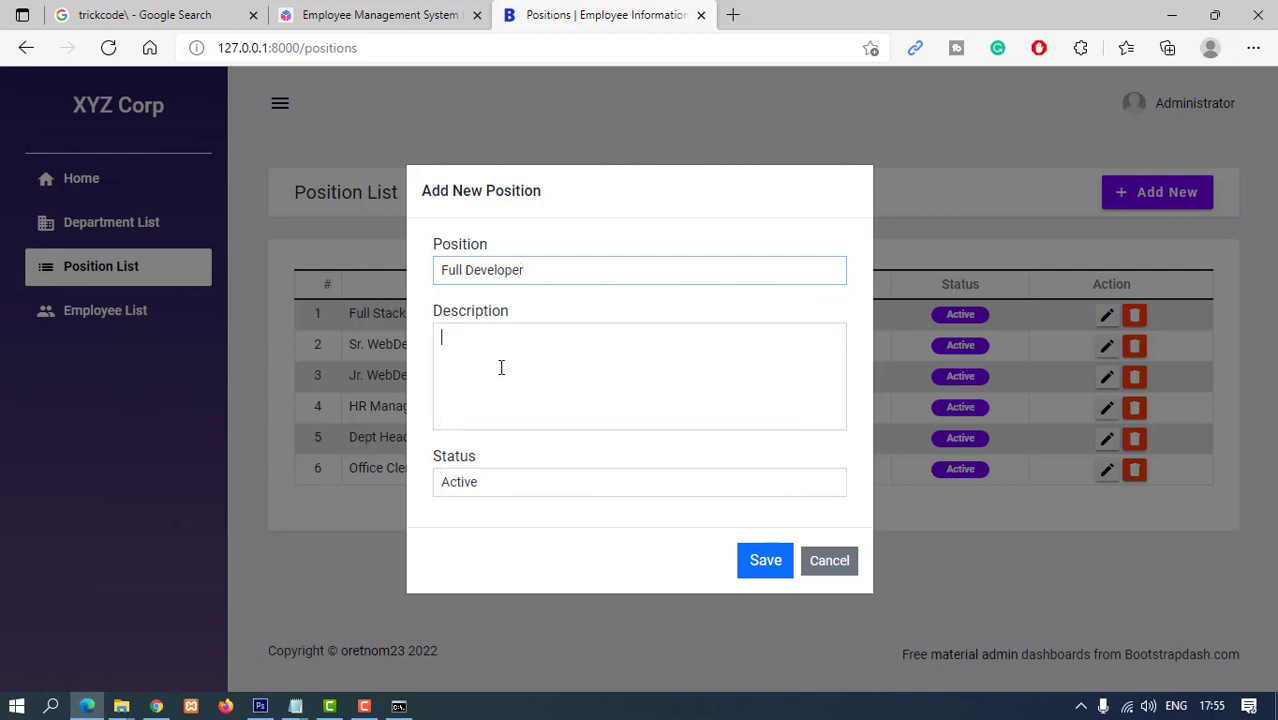
left_click(500, 366)
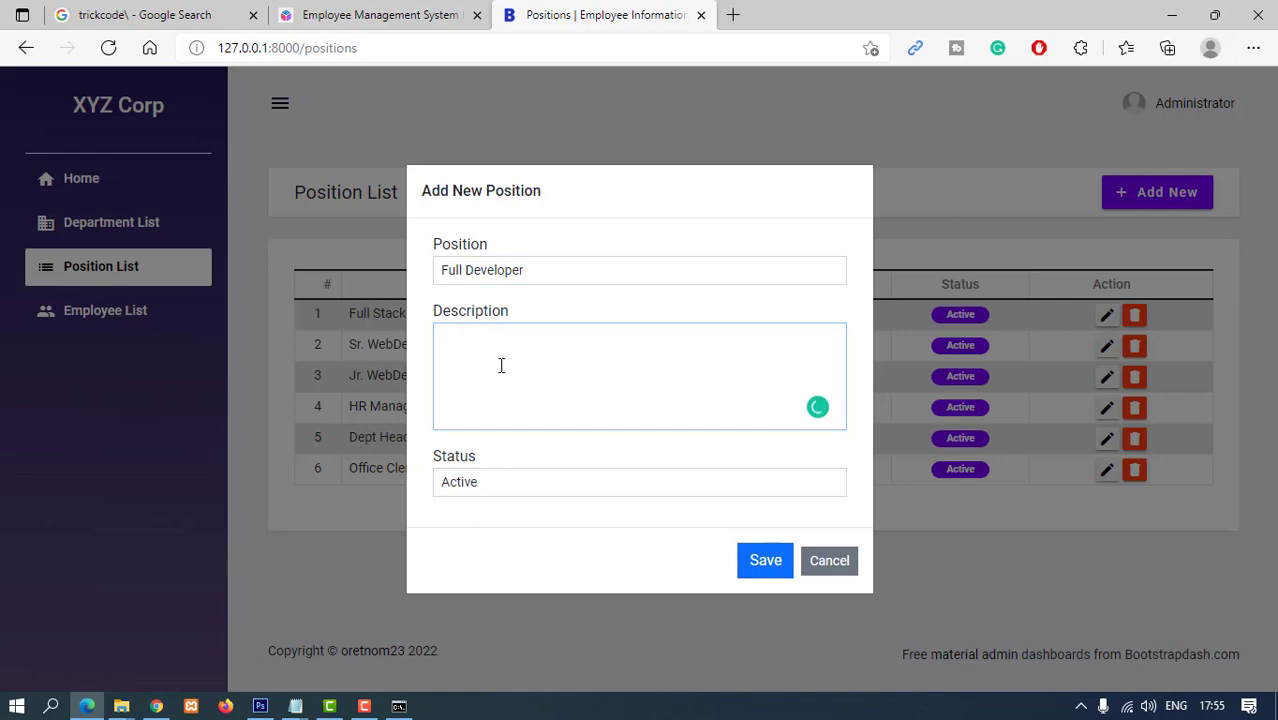
left_click(762, 565)
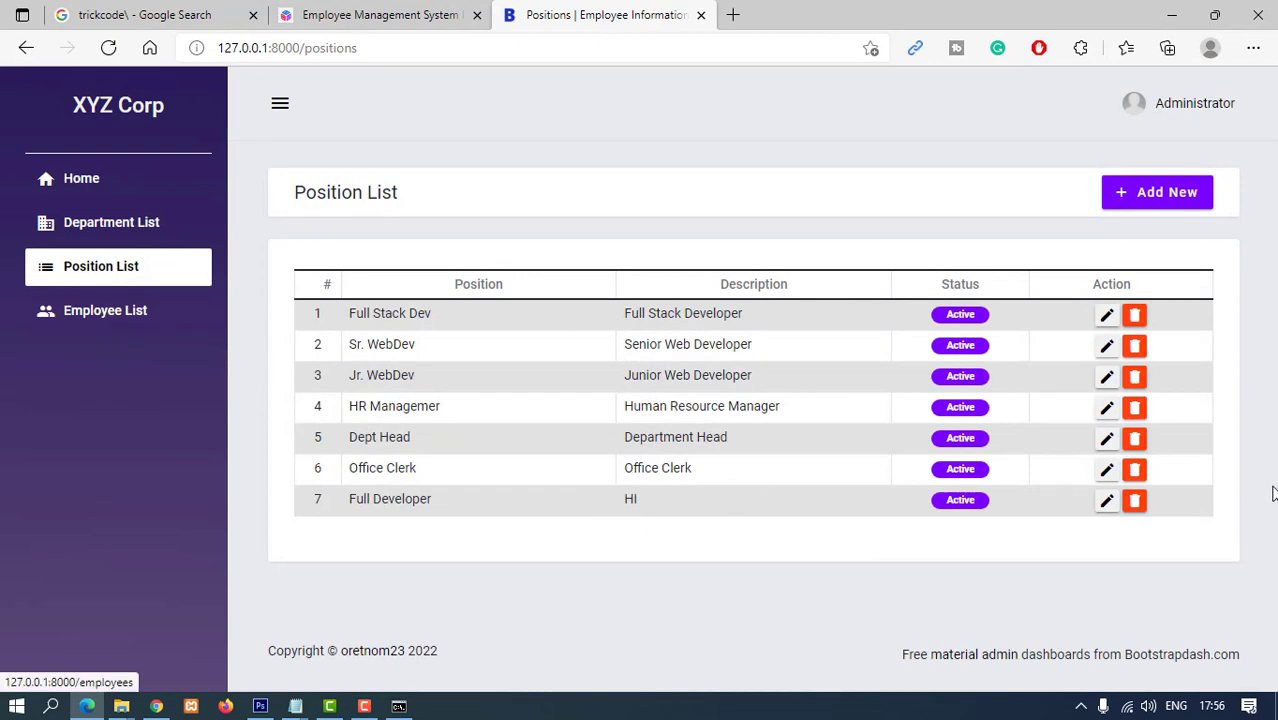
- Delete the Sr. WebDev and HR Managemer positions, confirming each deletion
left_click(1106, 316)
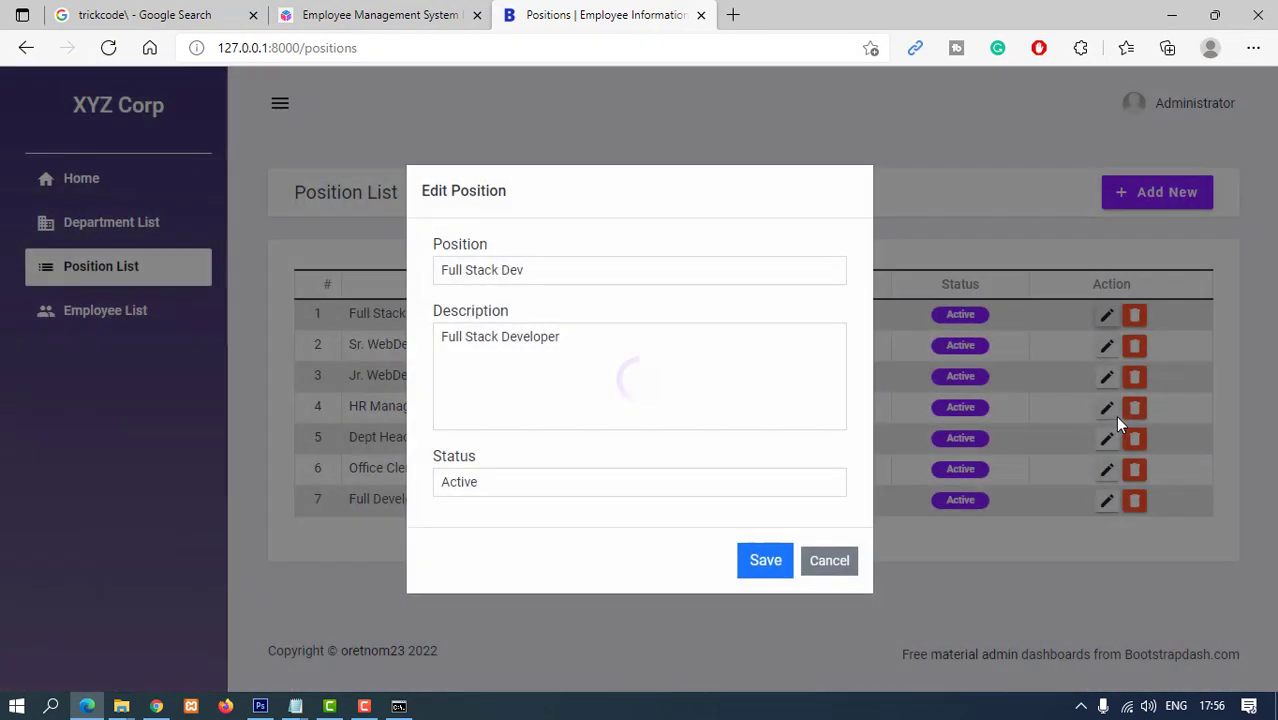
left_click(840, 561)
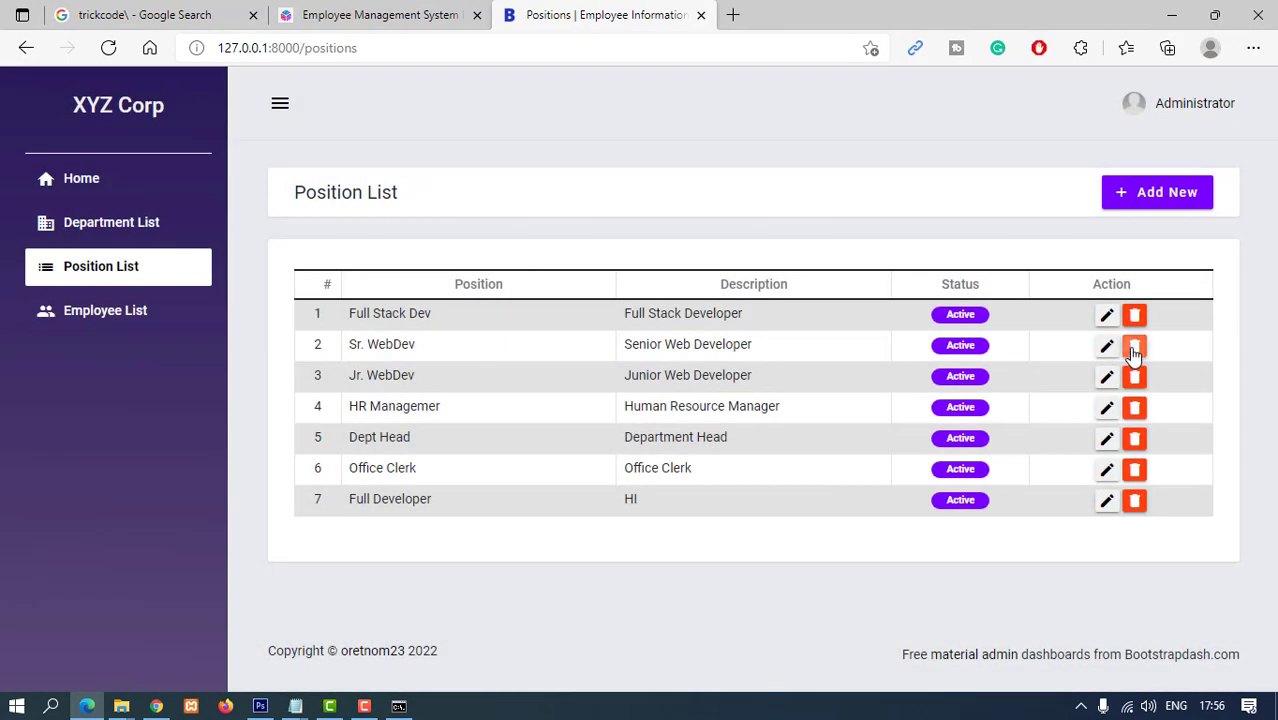
left_click(1134, 345)
left_click(770, 430)
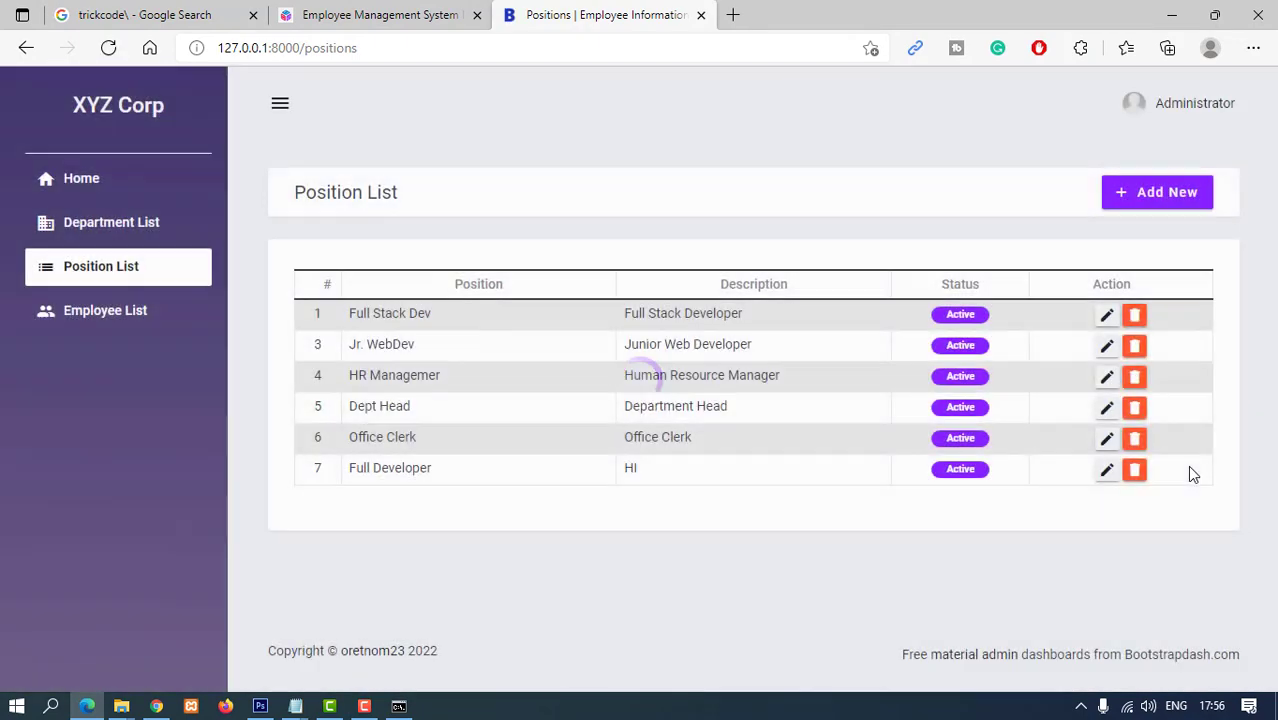
left_click(1134, 376)
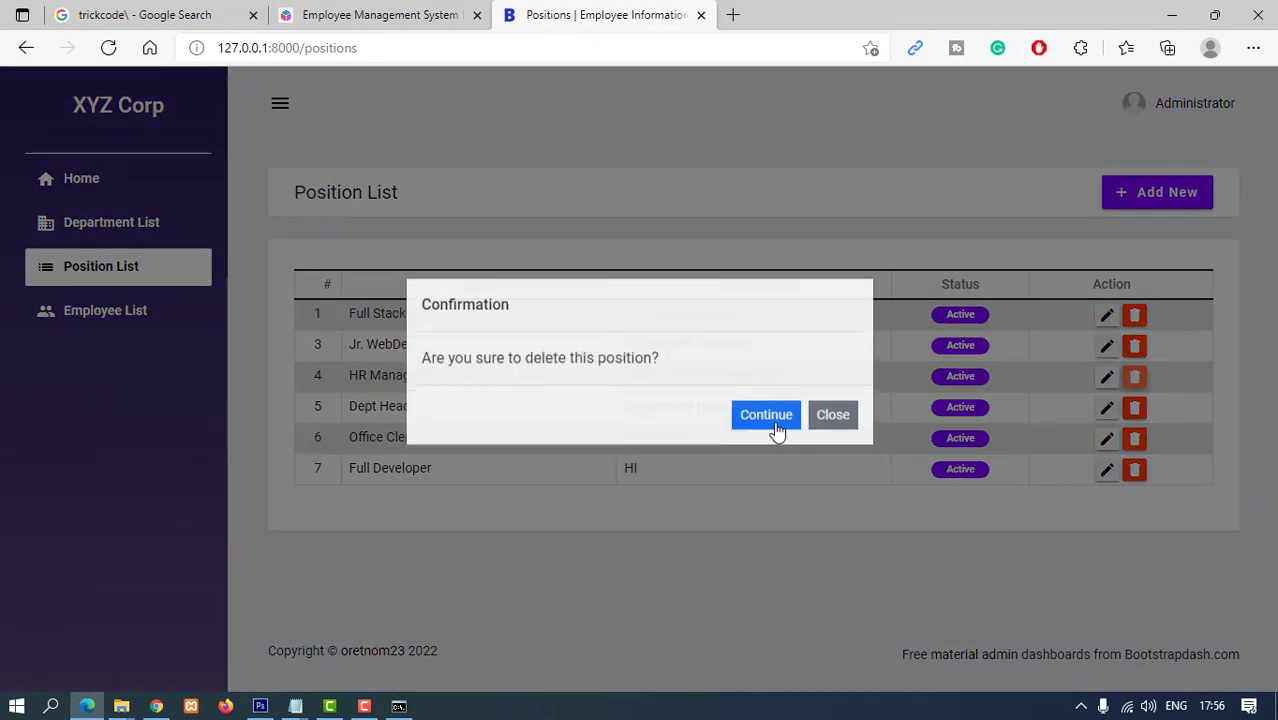
left_click(757, 436)
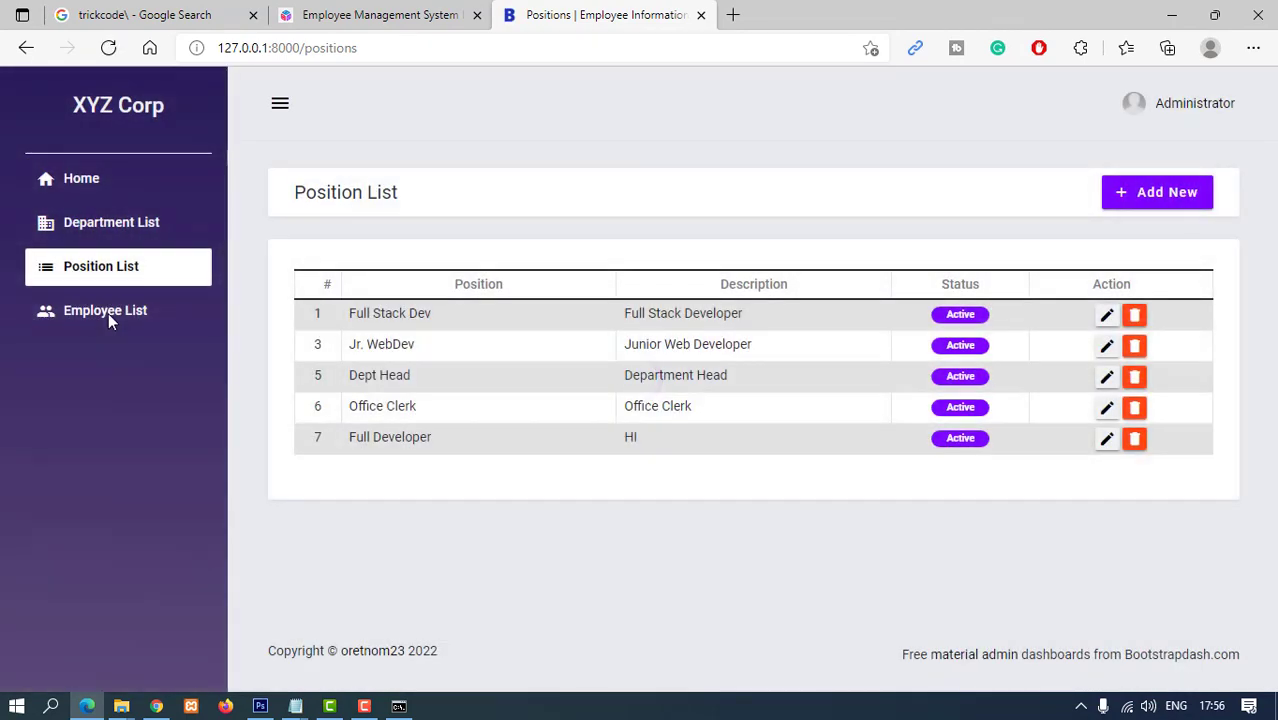
- Go to the Employee List and preview the Add New Employee form, closing it unsaved
left_click(108, 313)
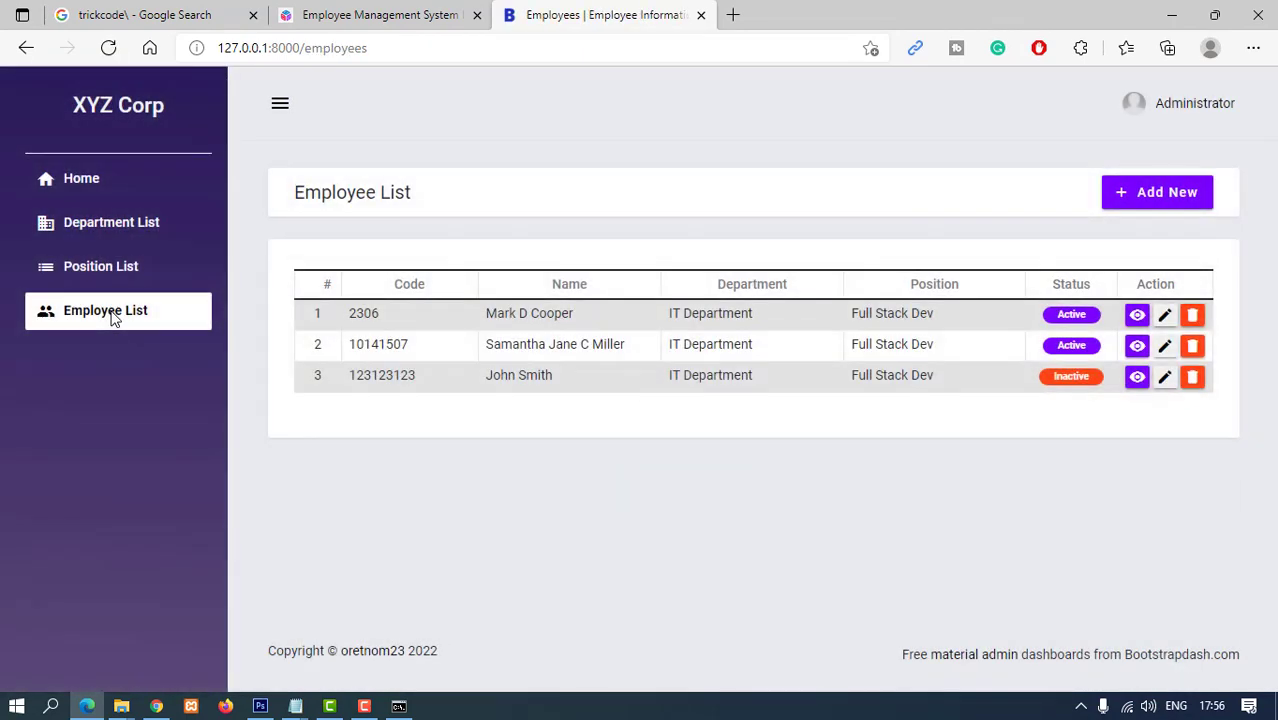
left_click(114, 314)
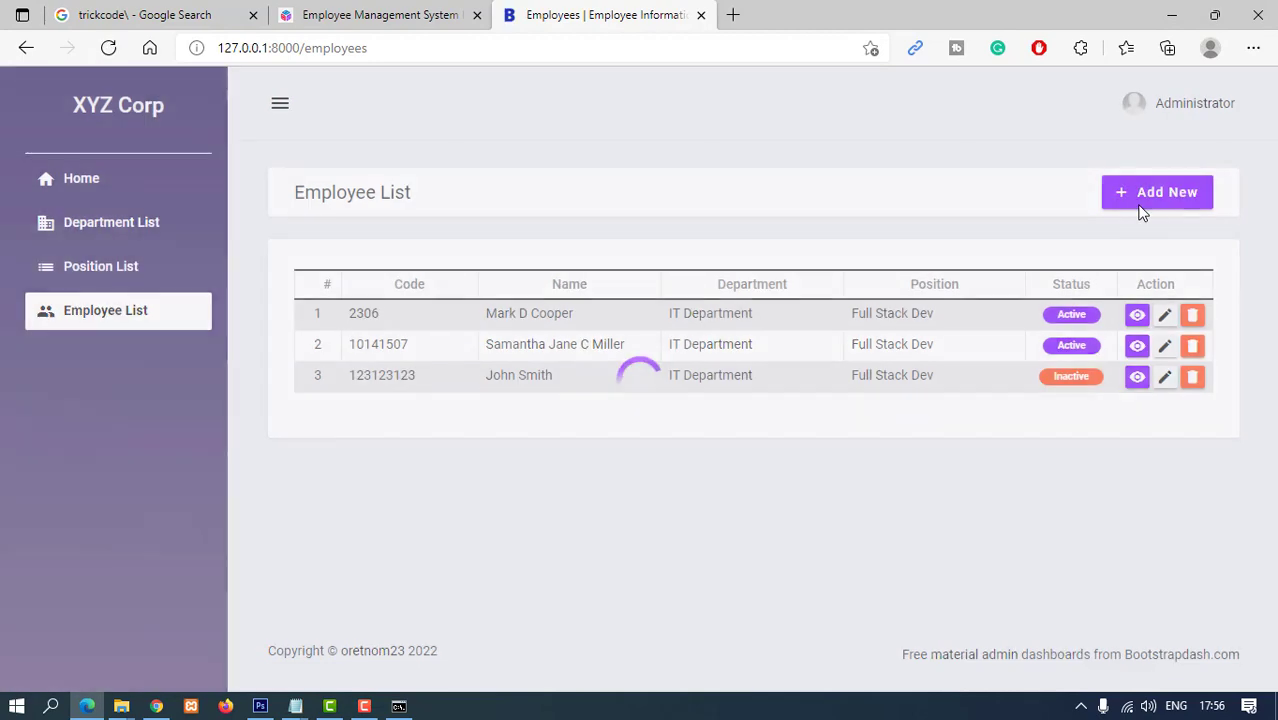
left_click(1147, 195)
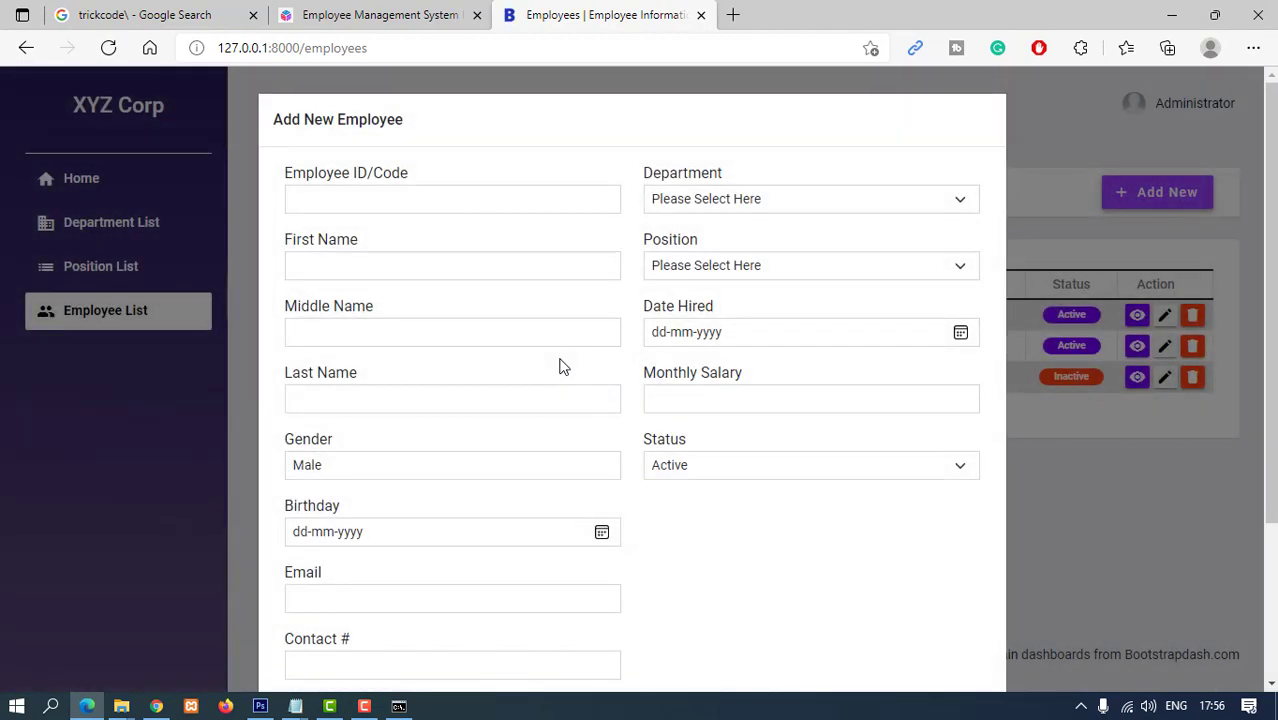
left_click(365, 198)
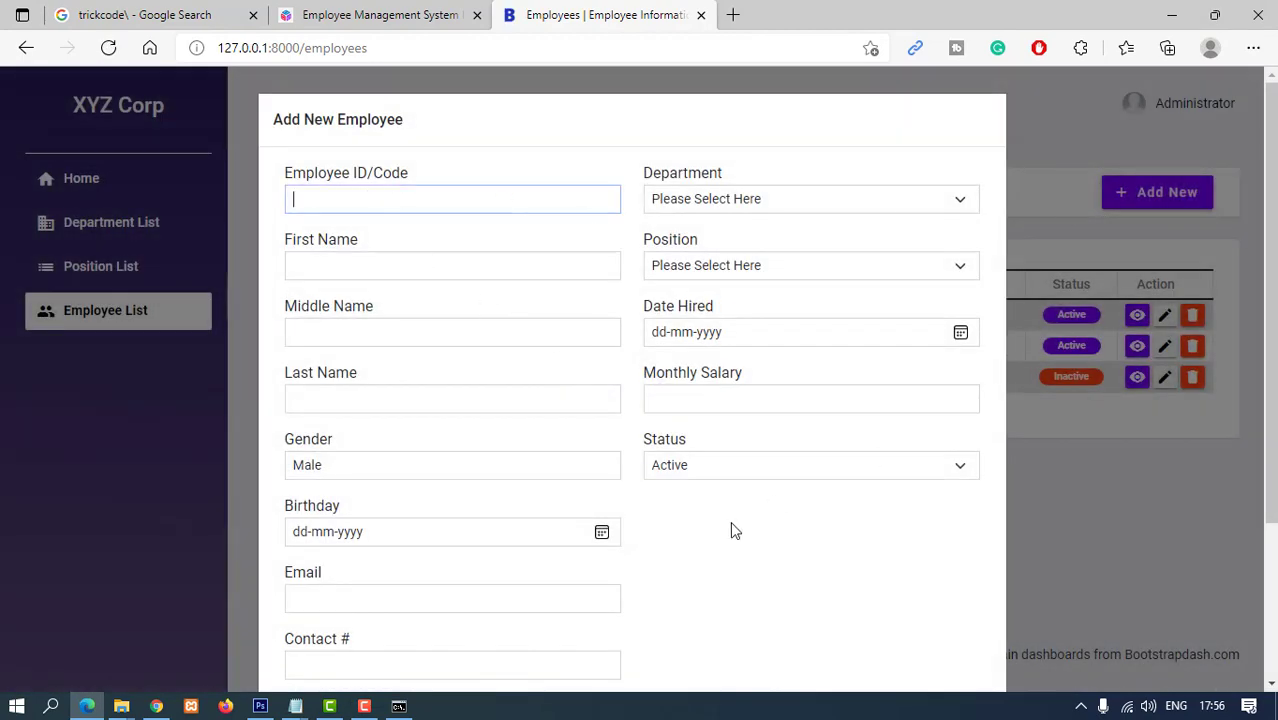
left_click(1102, 121)
scroll(1063, 570, "down", 3)
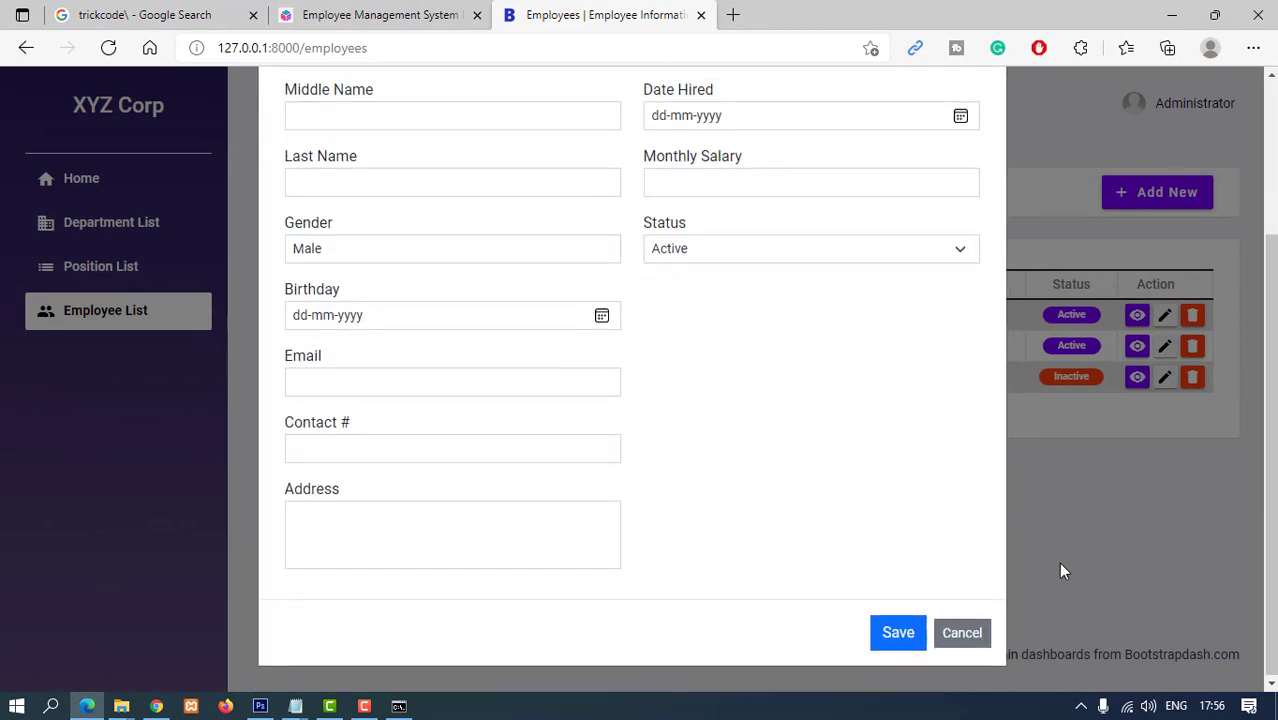
left_click(965, 640)
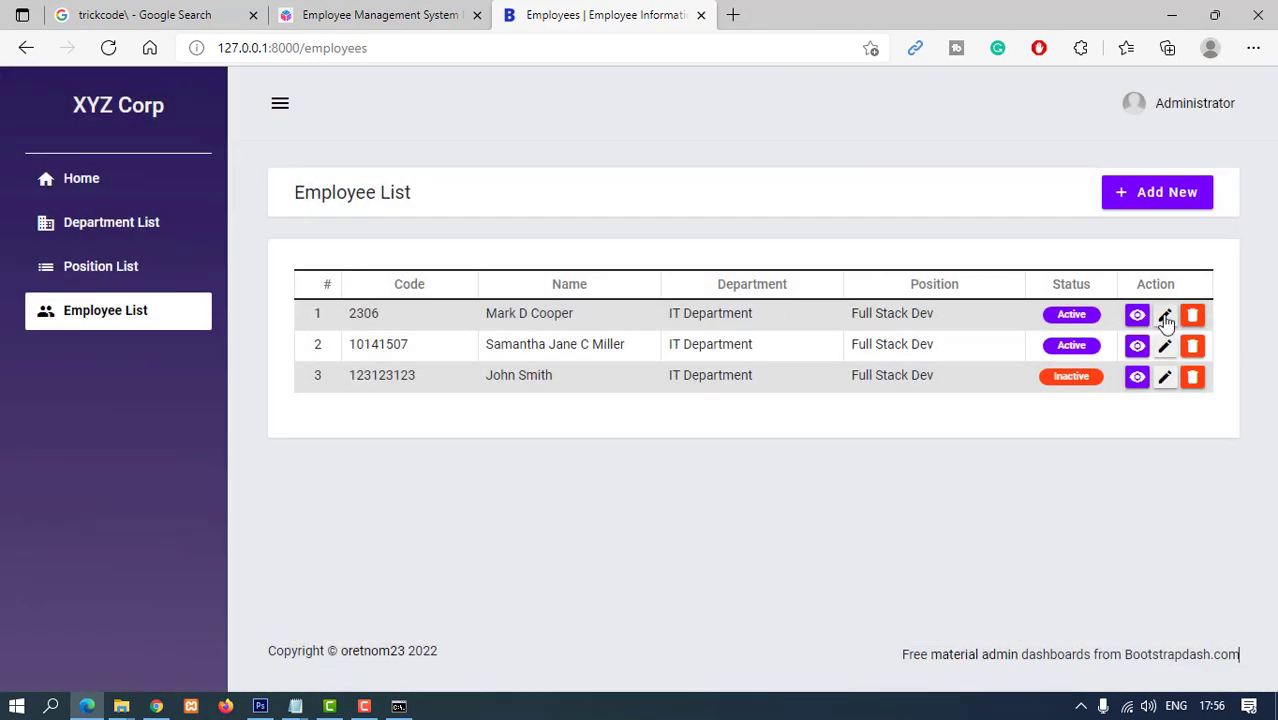
- Look over the third employee's edit form unchanged, then open a blank Add New Employee form
left_click(1163, 379)
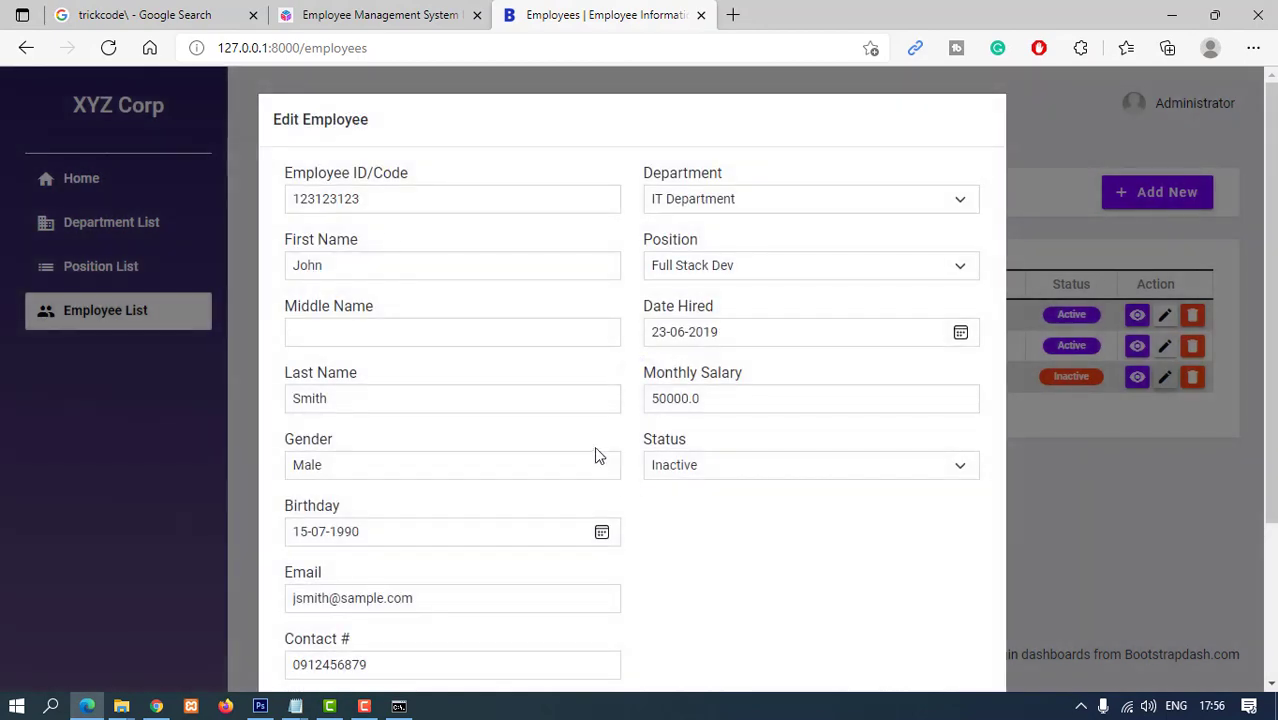
scroll(976, 556, "down", 3)
left_click(955, 633)
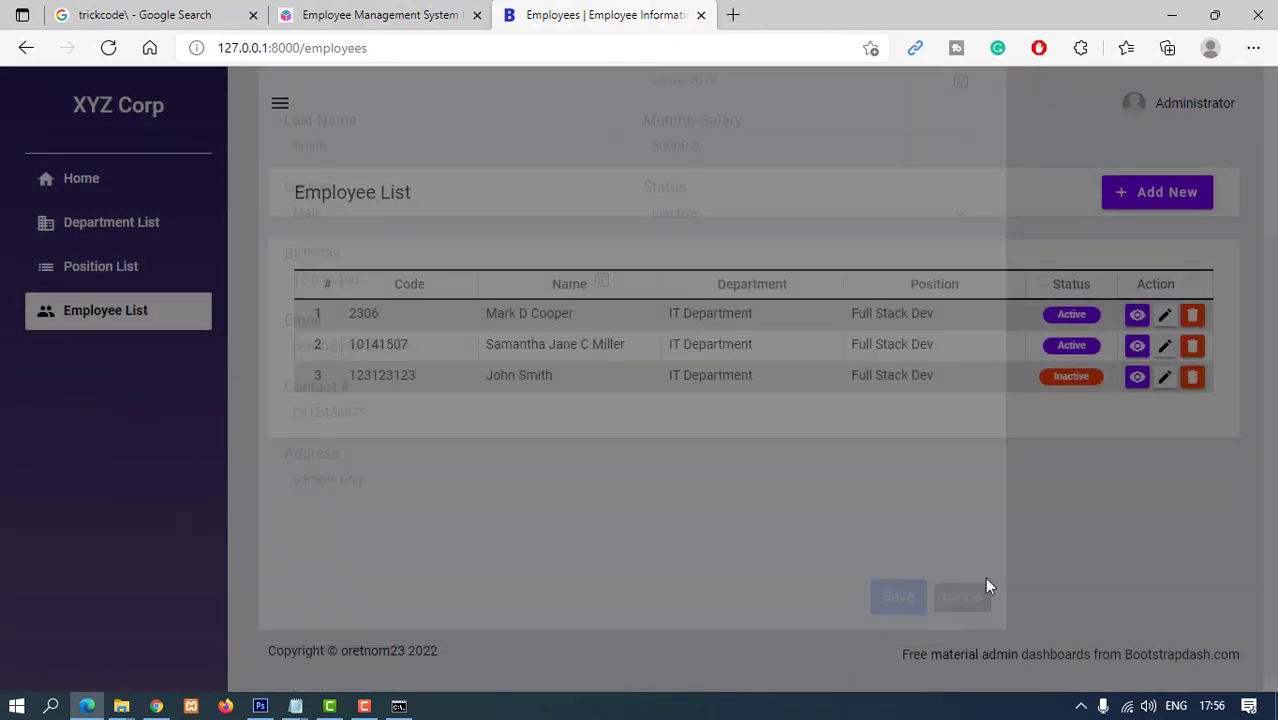
left_click(1155, 200)
- Leave the Employee ID/Code empty and set the department to CS Science
left_click(345, 196)
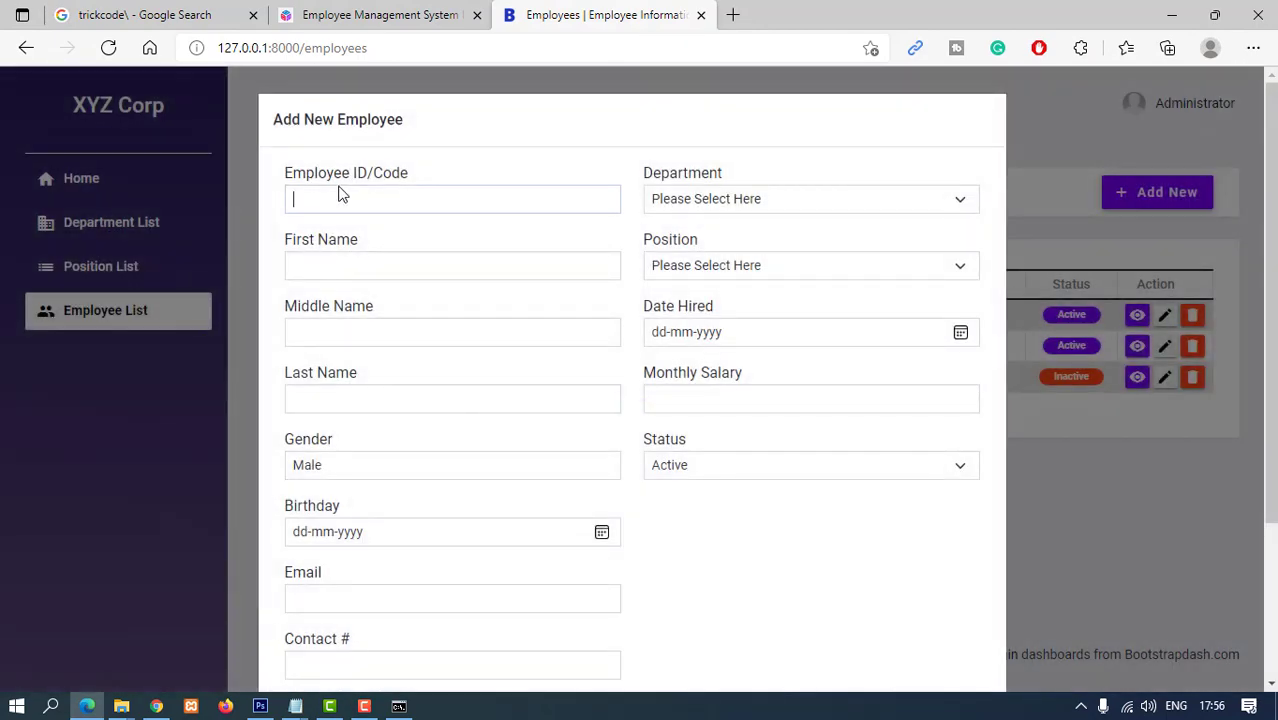
type("125698")
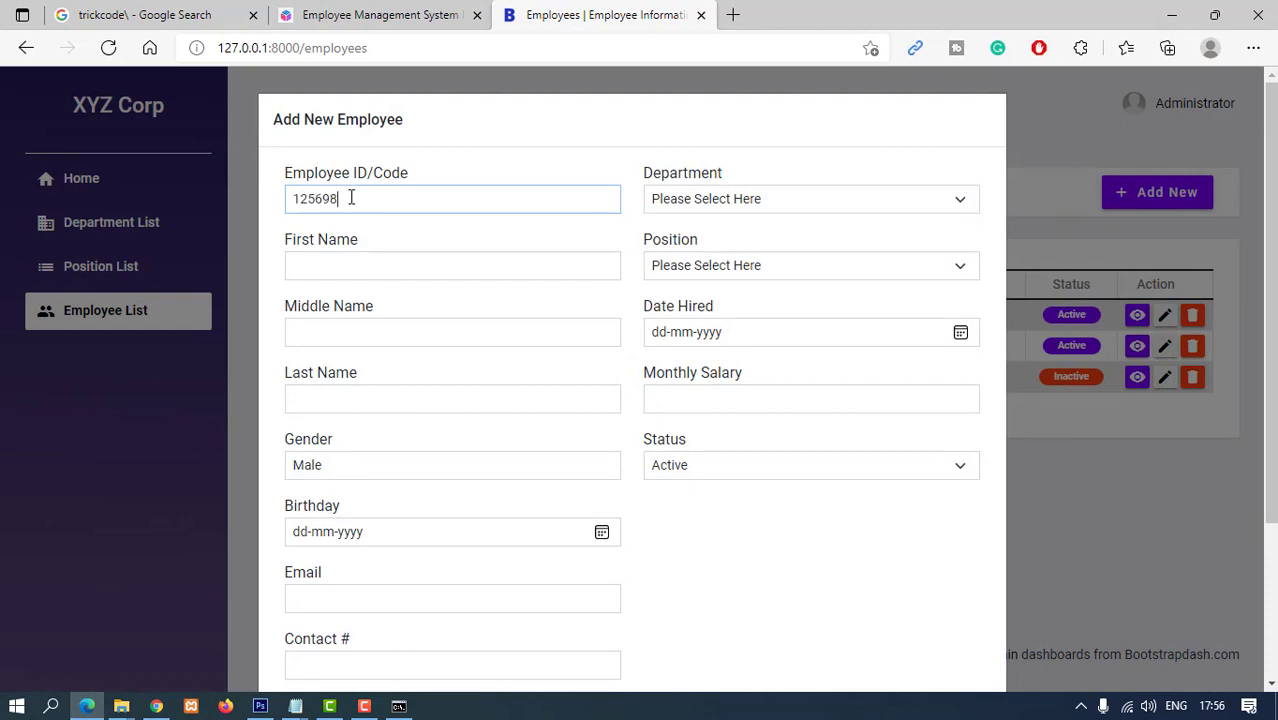
key("ctrl+a")
key("BackSpace")
left_click(740, 212)
left_click(698, 310)
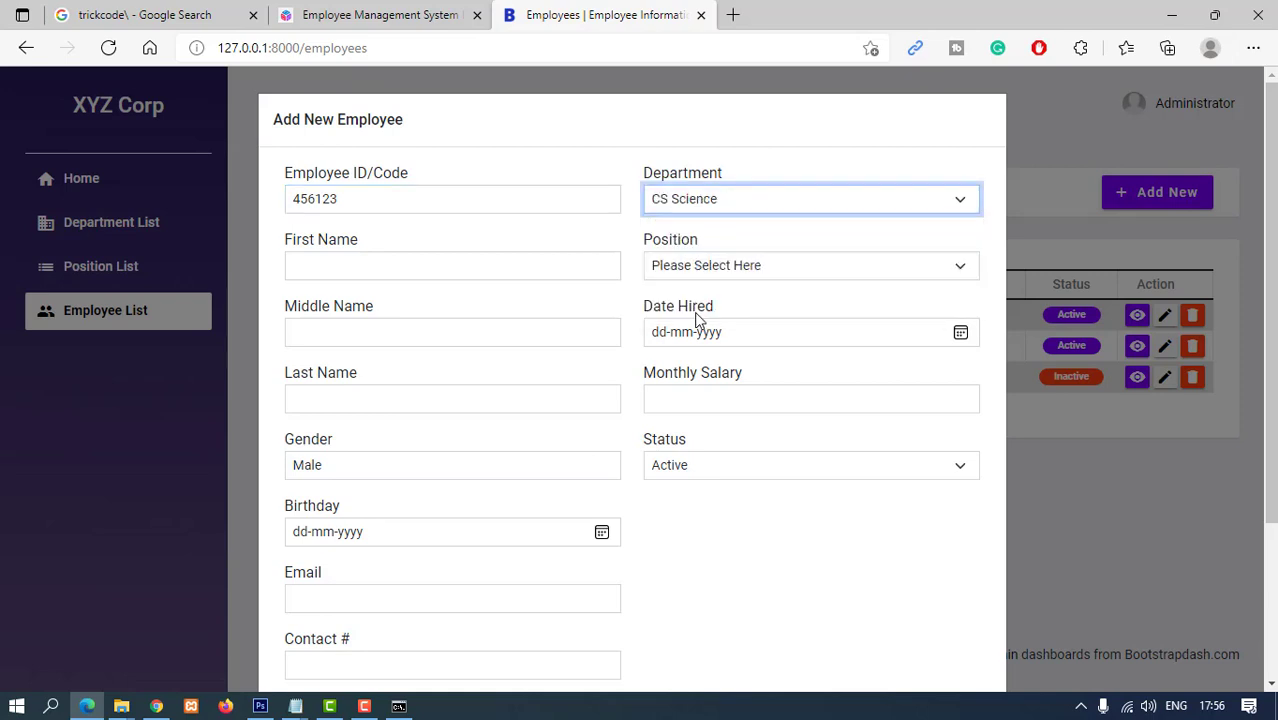
- Enter the employee's first name and choose Full Developer as the position
left_click(378, 267)
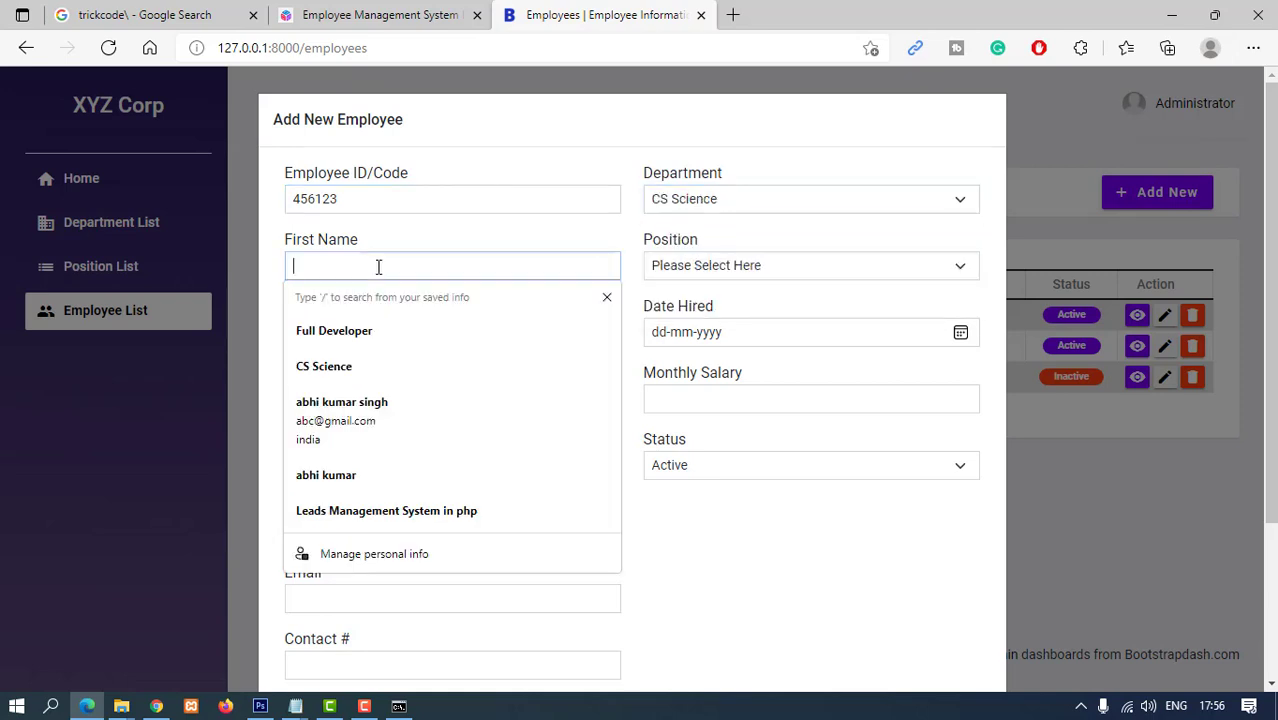
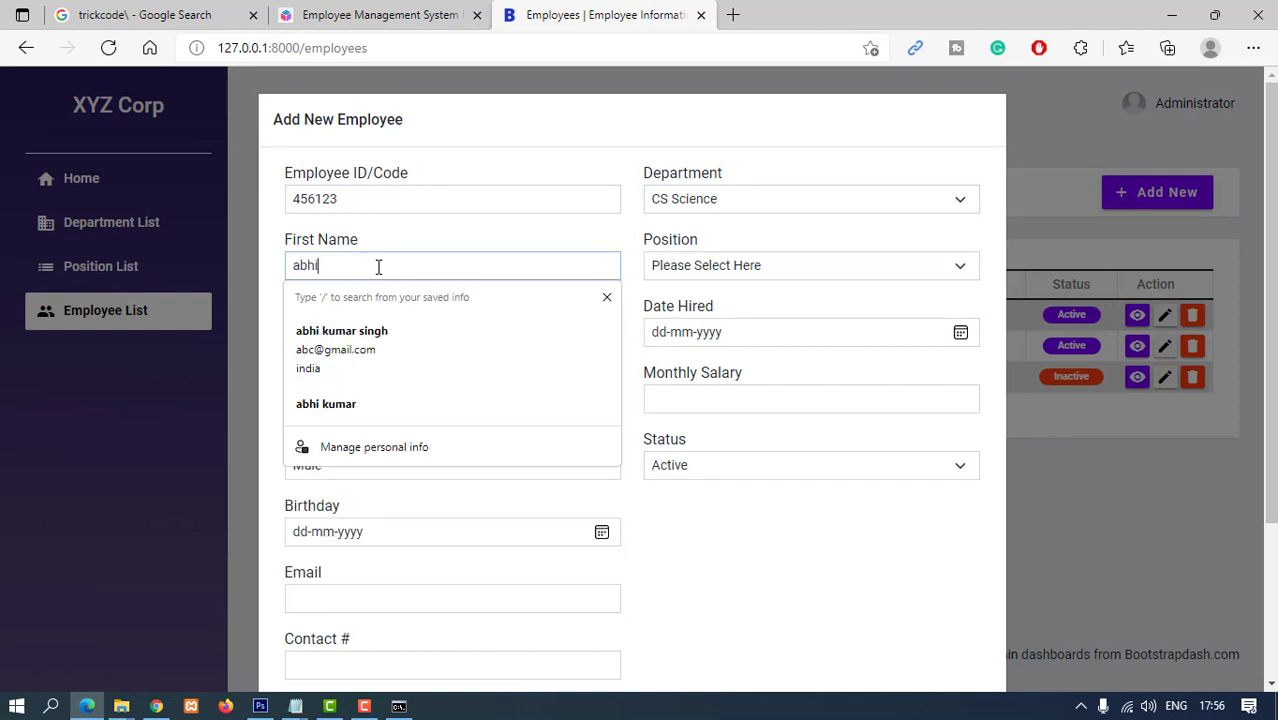
key("Tab")
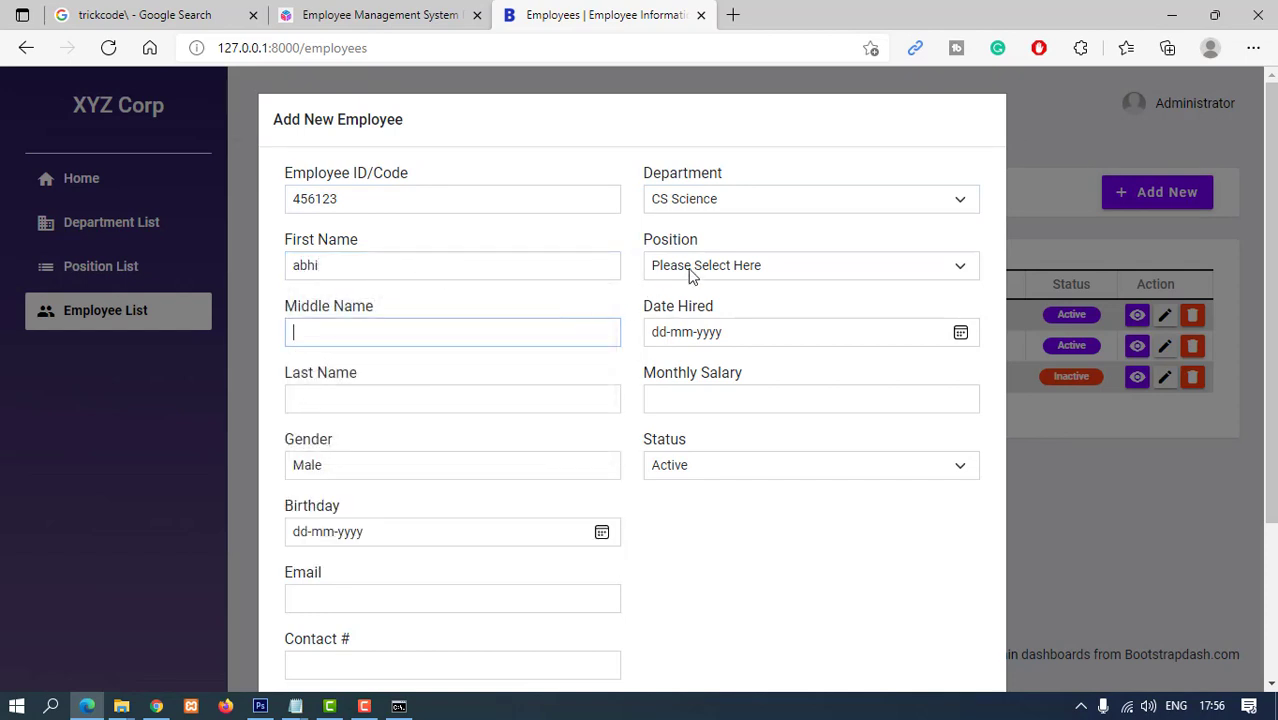
left_click(693, 276)
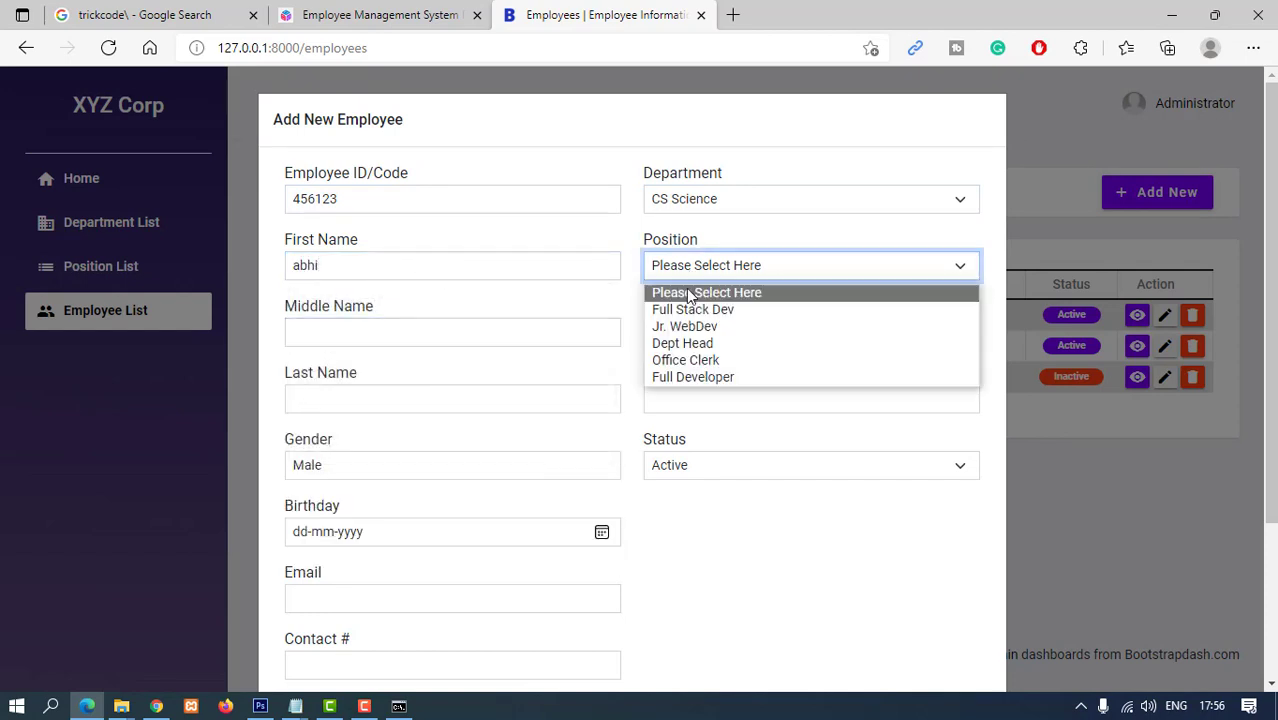
left_click(697, 376)
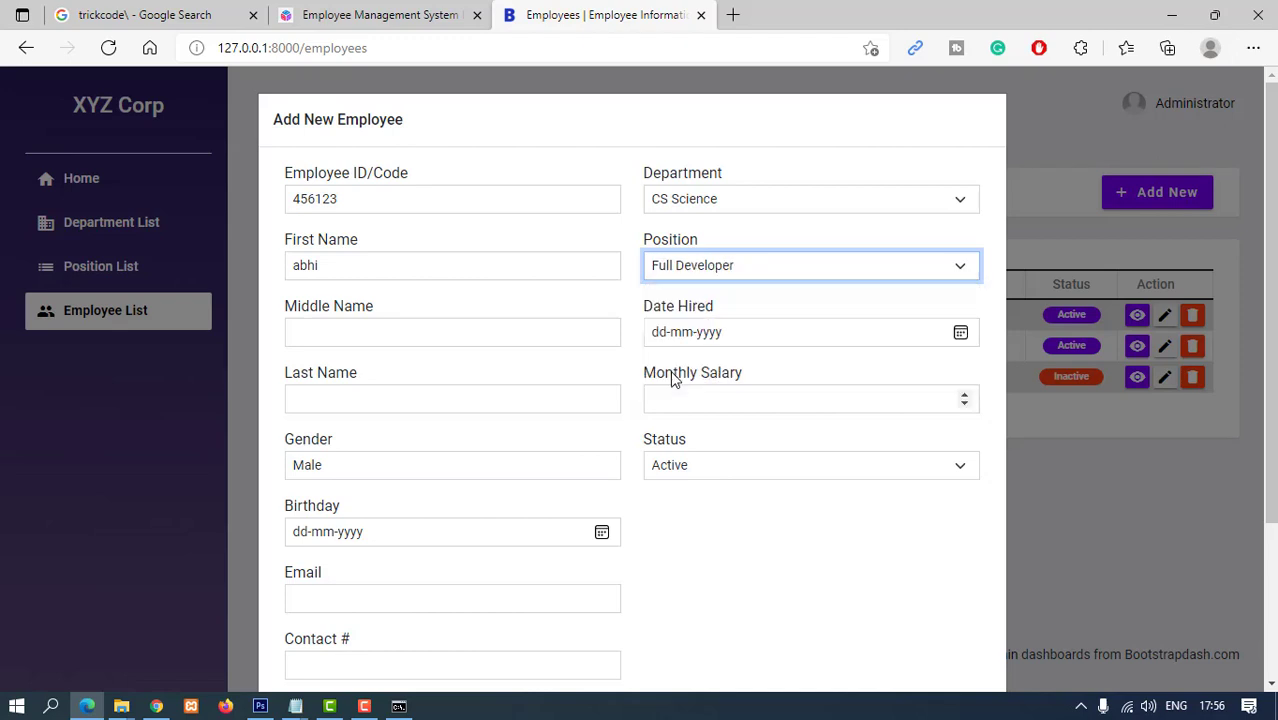
- Fill in the middle and last names, removing the surname mistakenly put in the middle name
left_click(325, 332)
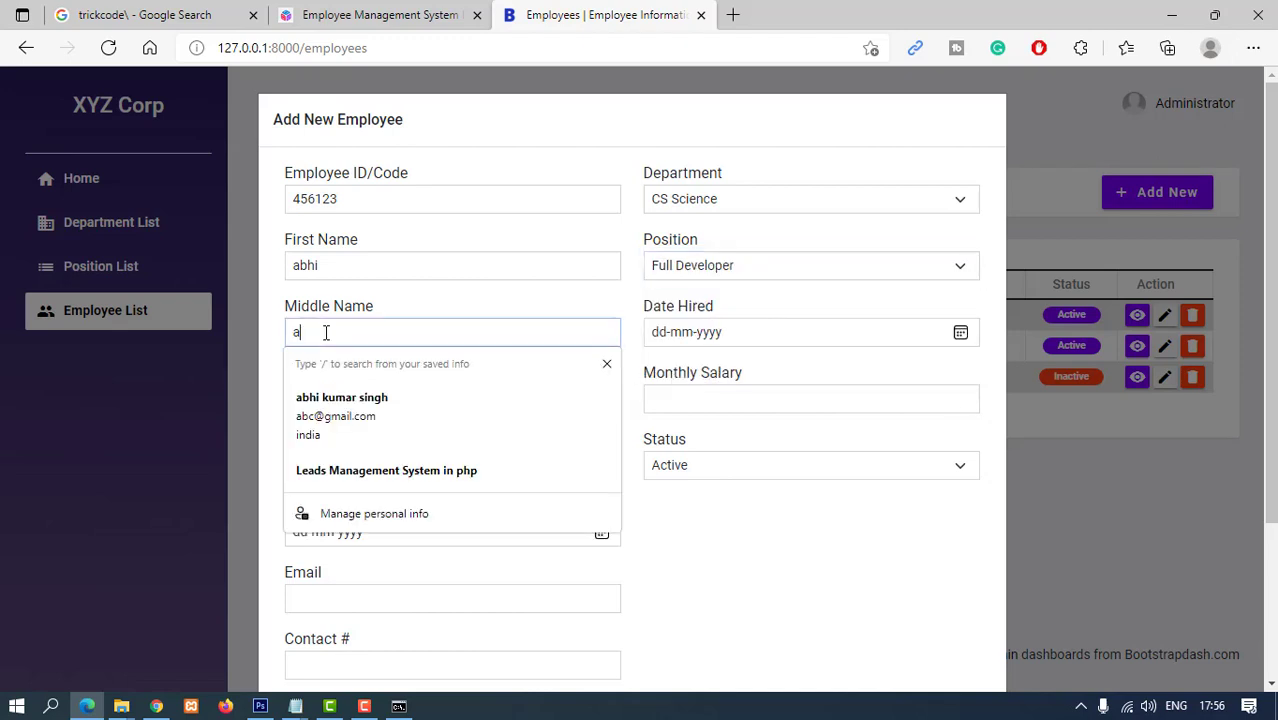
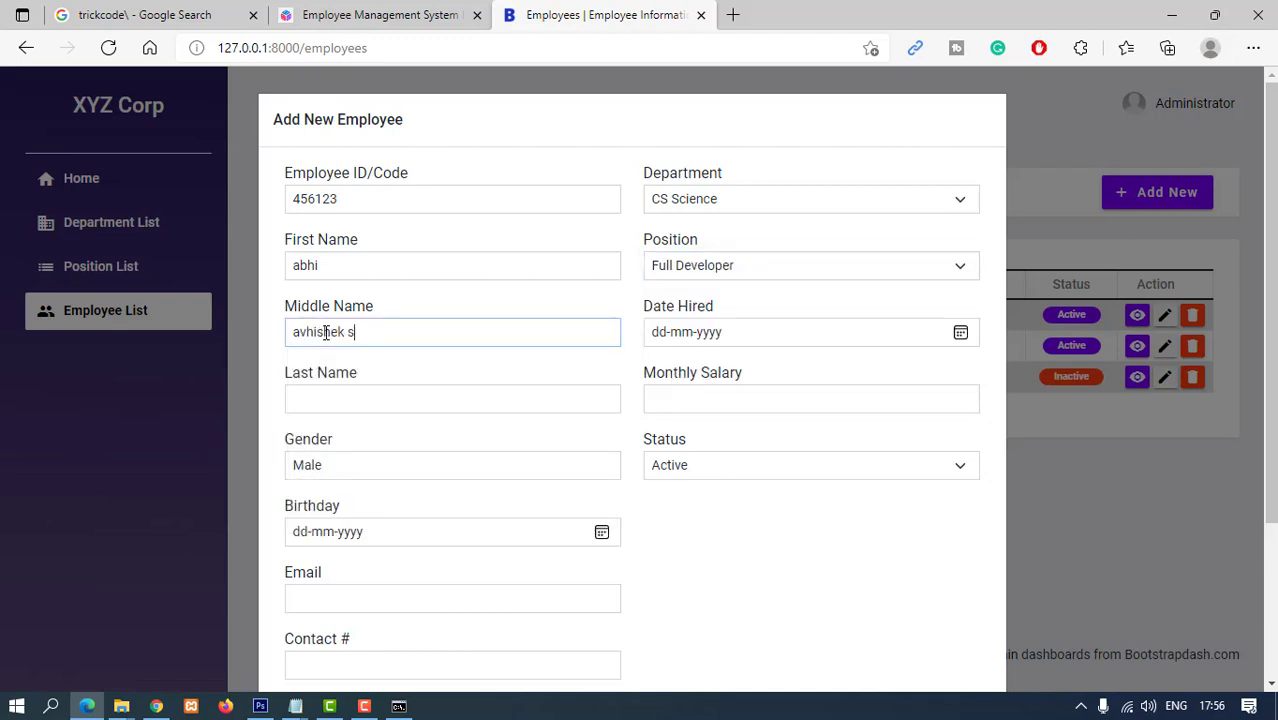
left_click(340, 404)
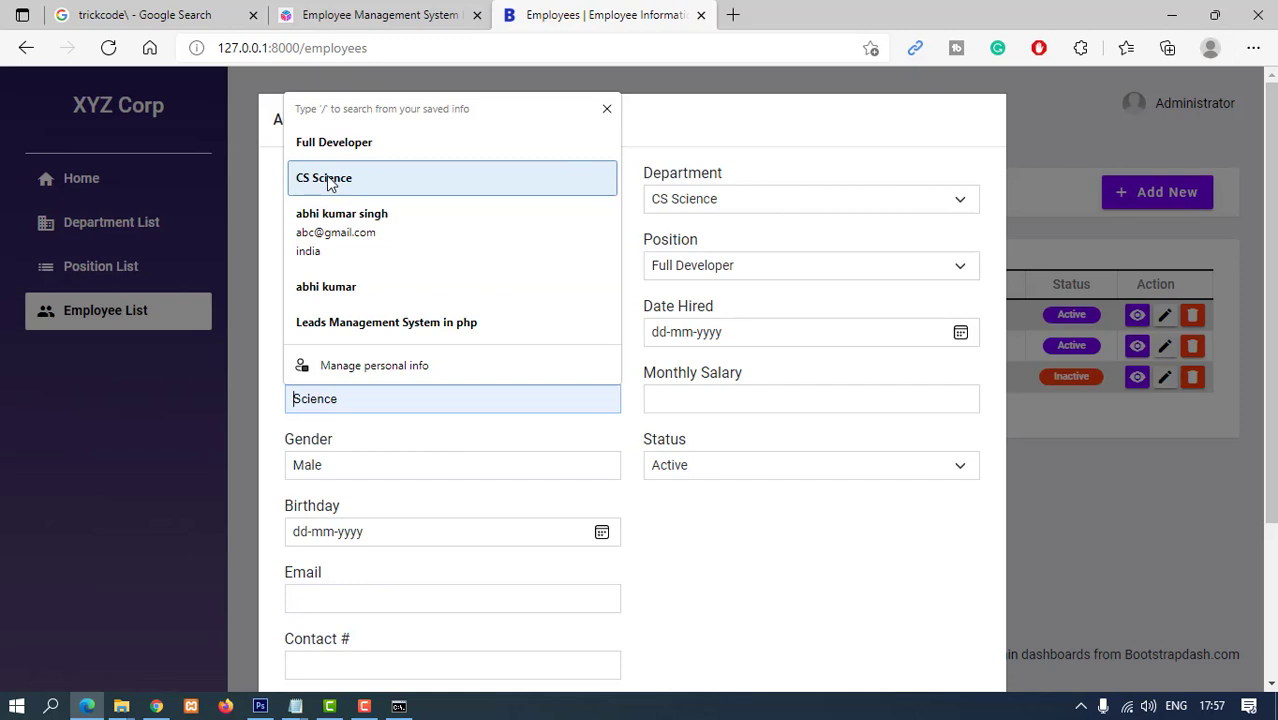
key("Escape")
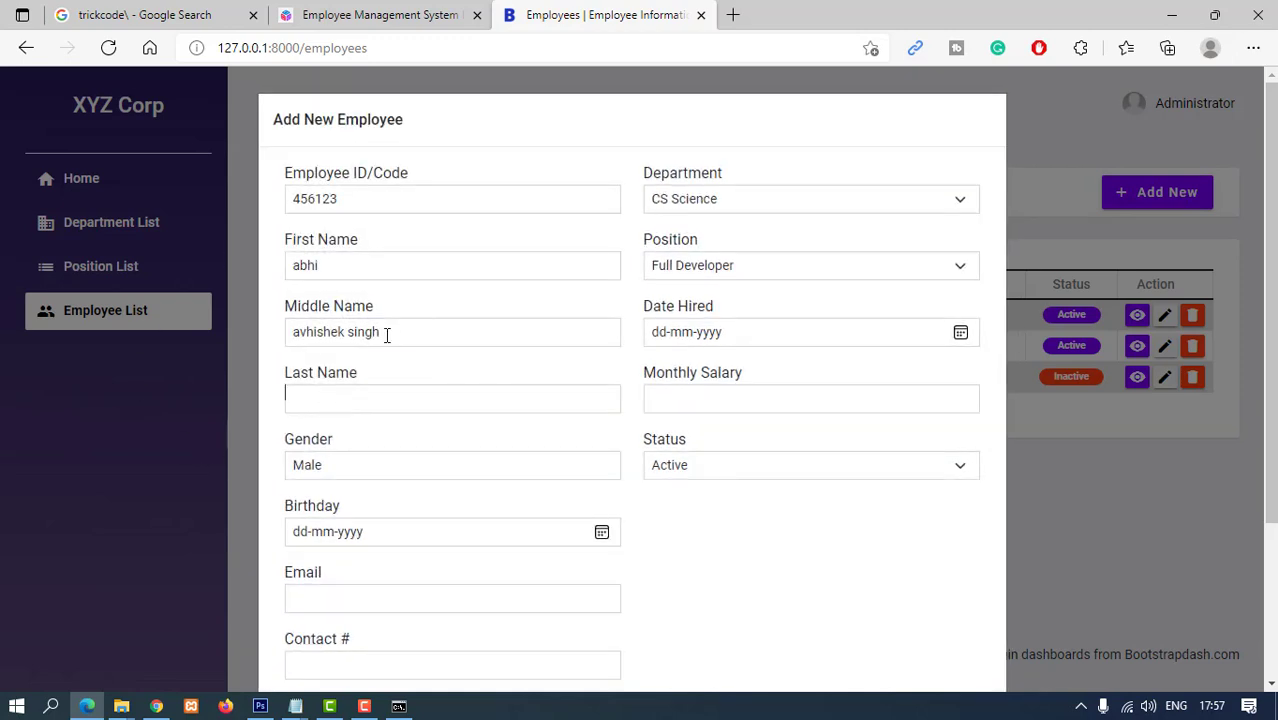
left_click_drag(387, 335, 347, 333)
key("BackSpace")
left_click(311, 400)
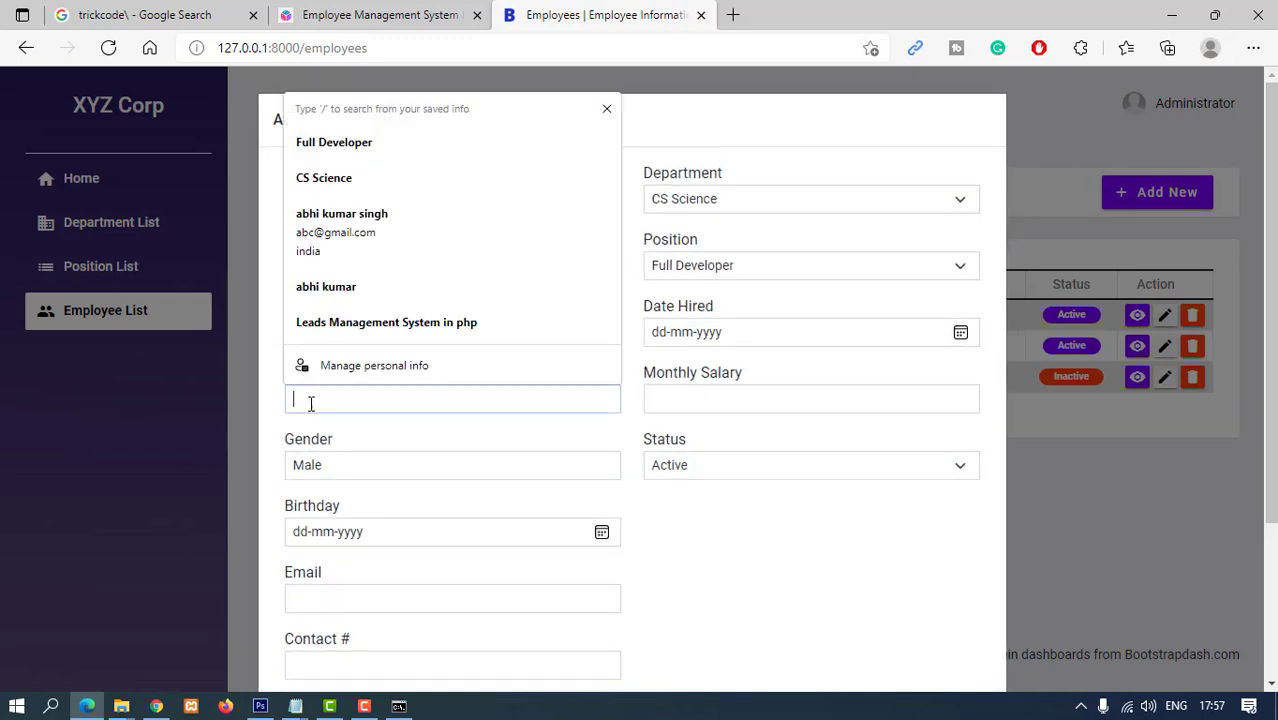
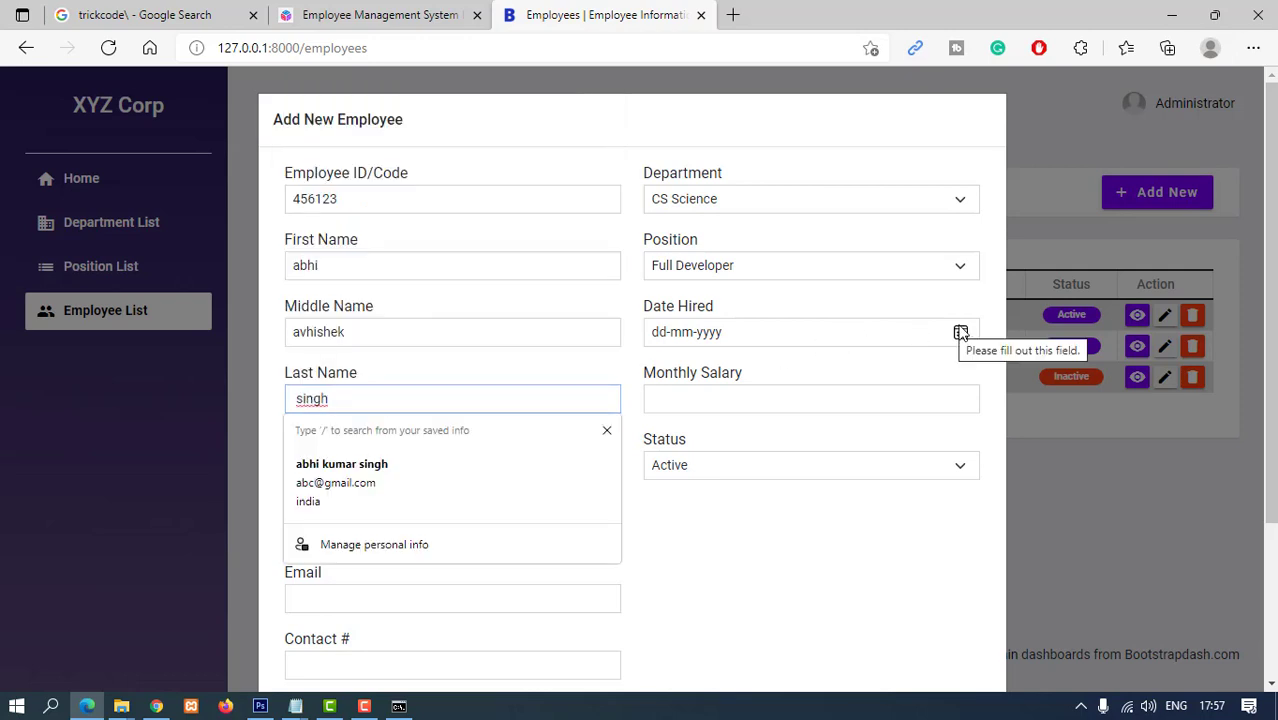
- Set Date Hired to 04-03-2022, salary 12000 and birthday 01-06-1990
left_click(960, 332)
left_click(780, 444)
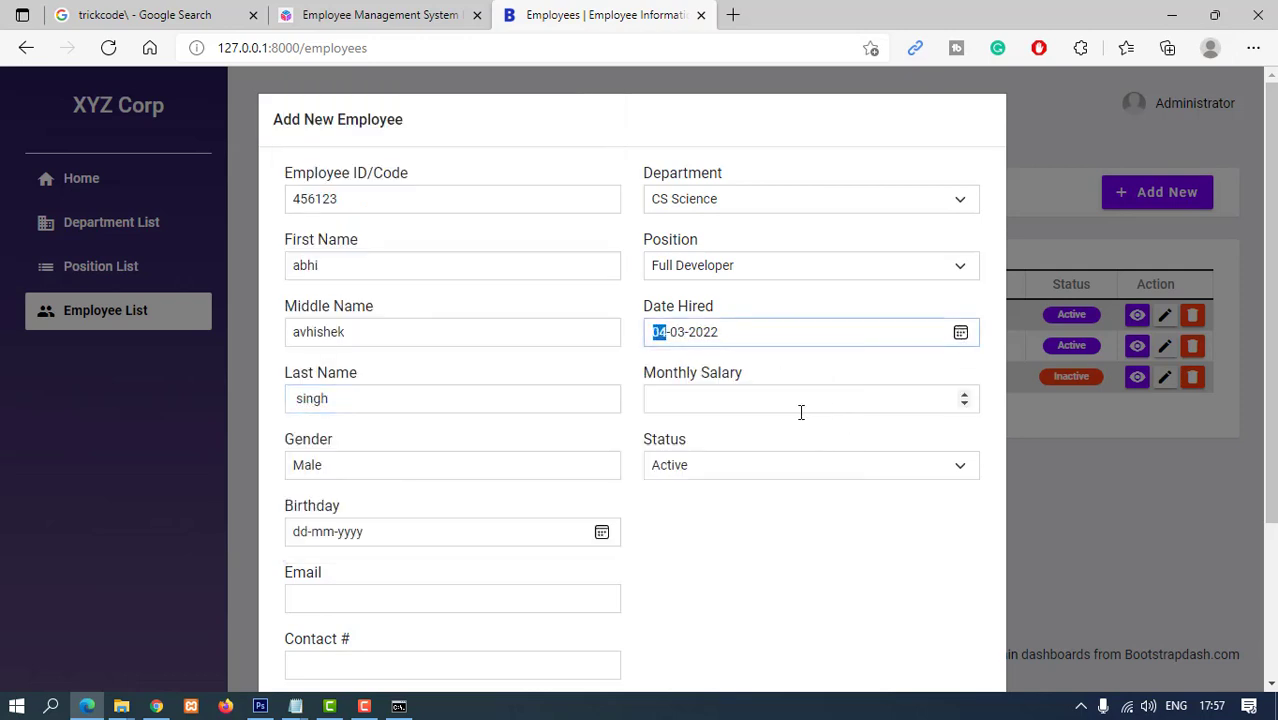
left_click(844, 402)
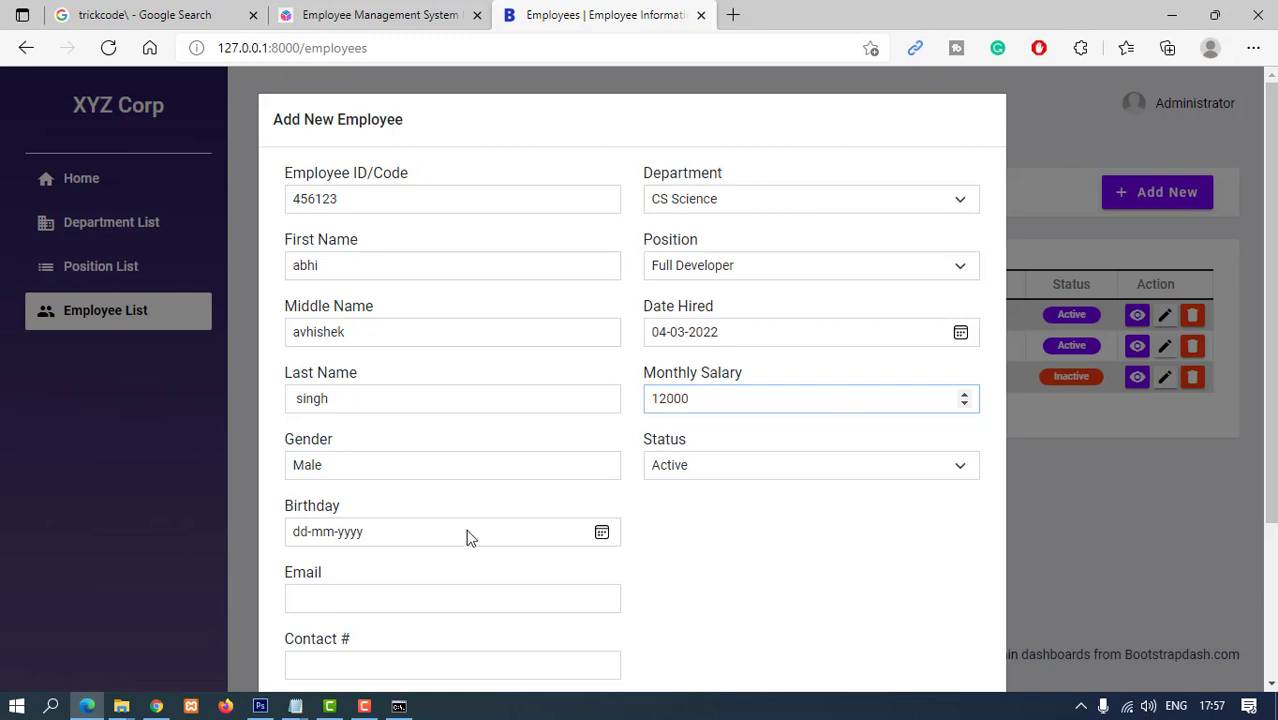
left_click(317, 543)
type("0")
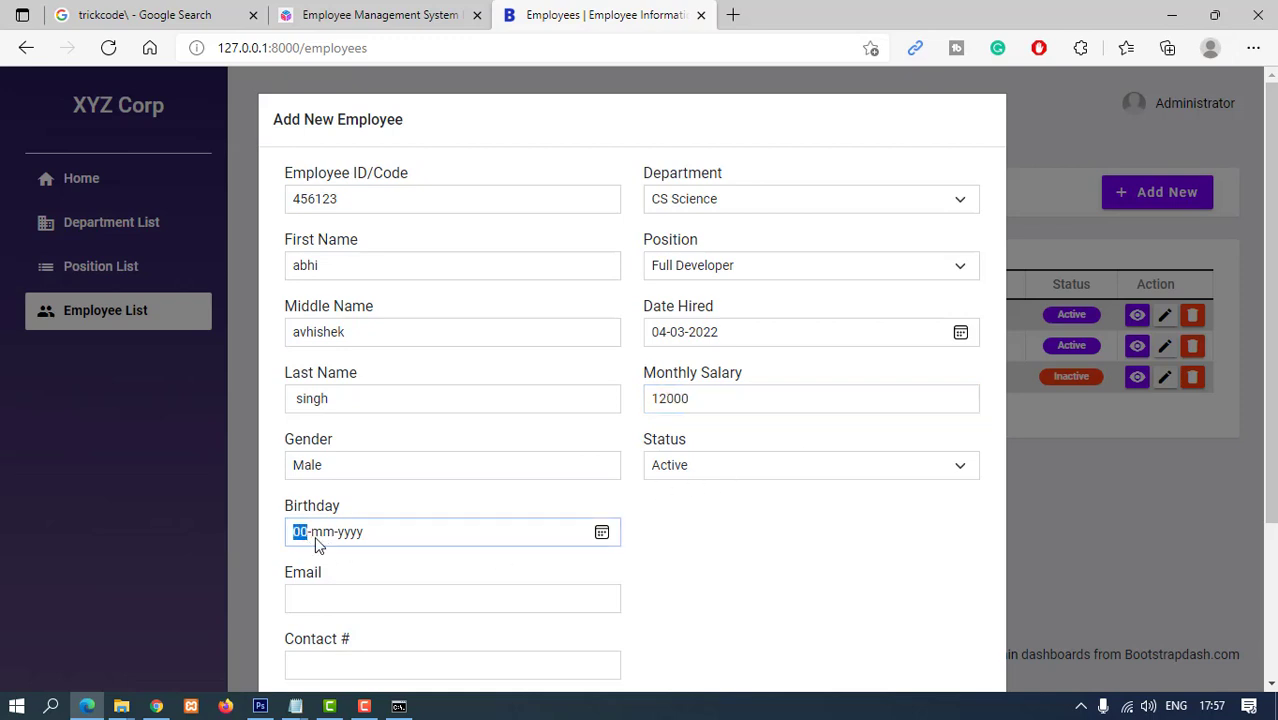
type("1-06-1990")
- Autofill the email, address and contact number from saved data, then save the employee
left_click(385, 604)
left_click(338, 449)
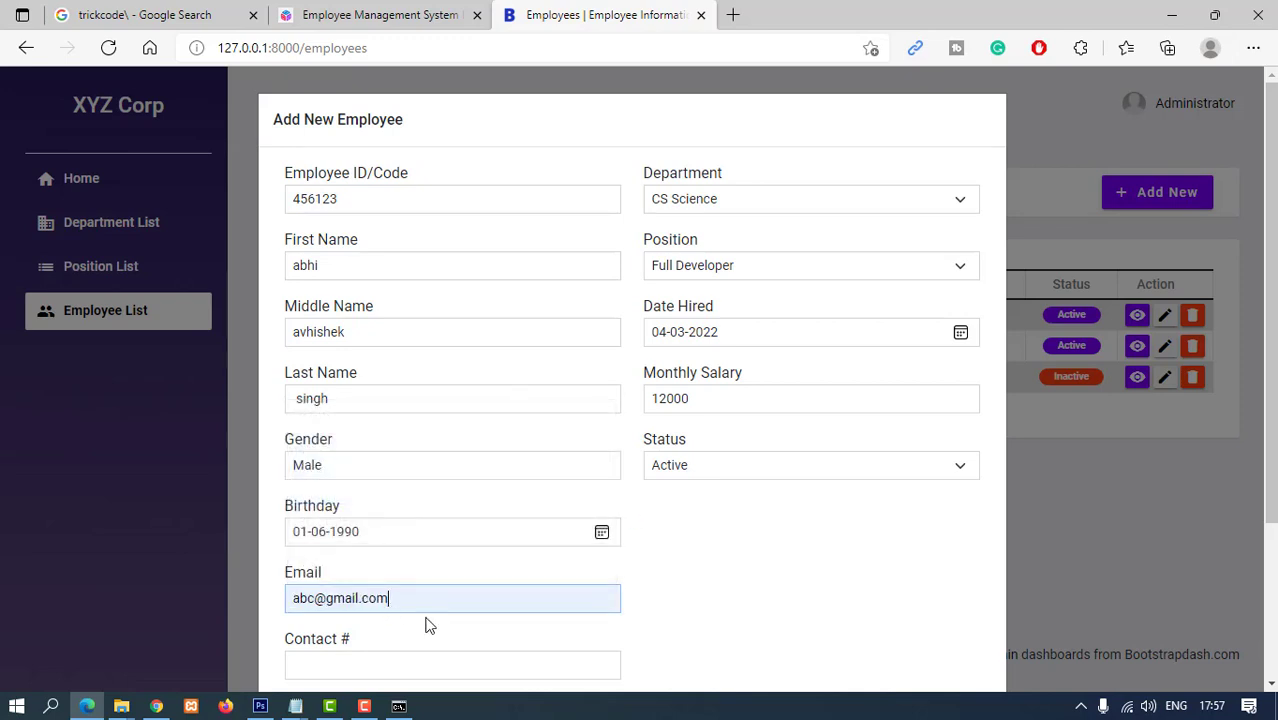
scroll(428, 622, "down", 2)
left_click(328, 484)
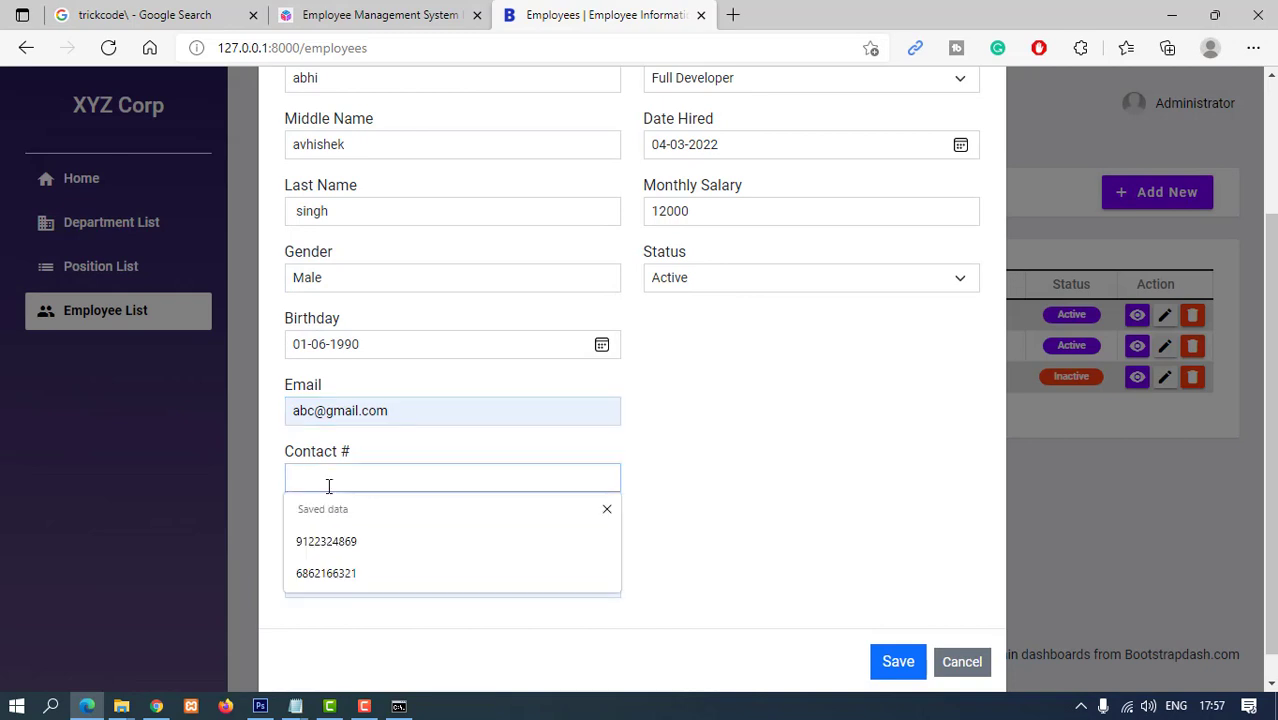
left_click(328, 573)
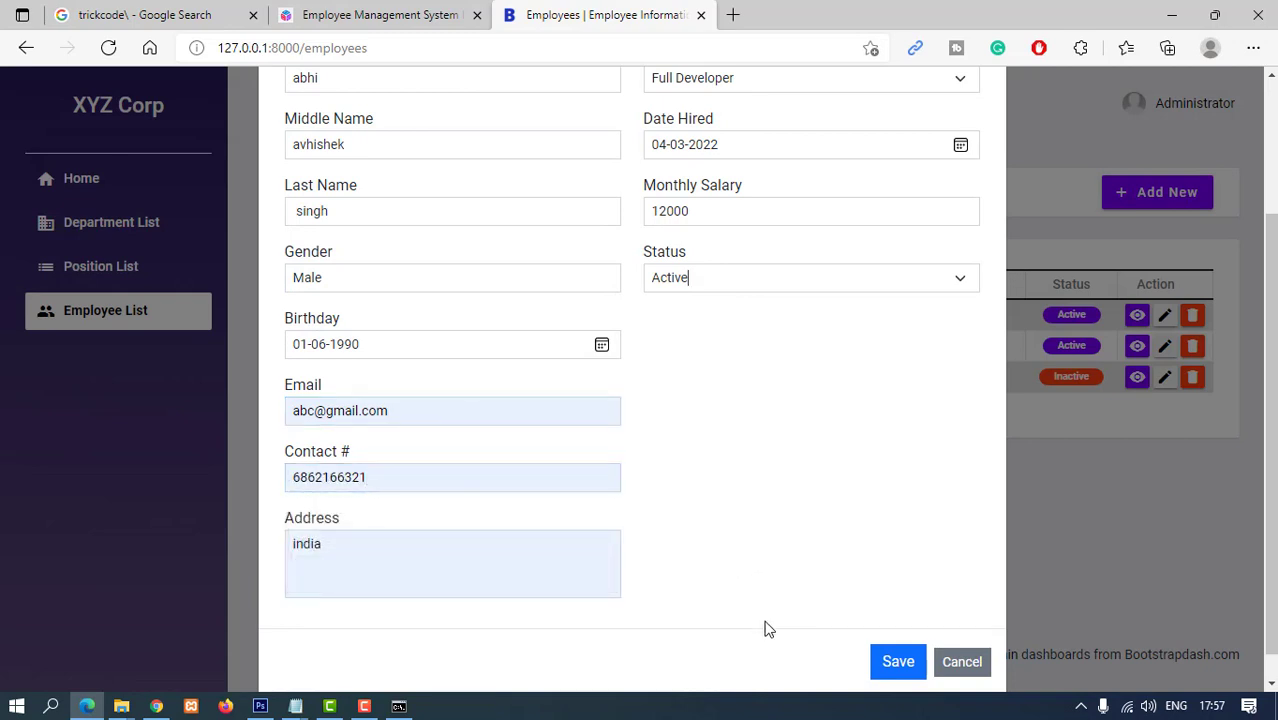
scroll(762, 622, "up", 2)
scroll(762, 618, "down", 2)
left_click(896, 636)
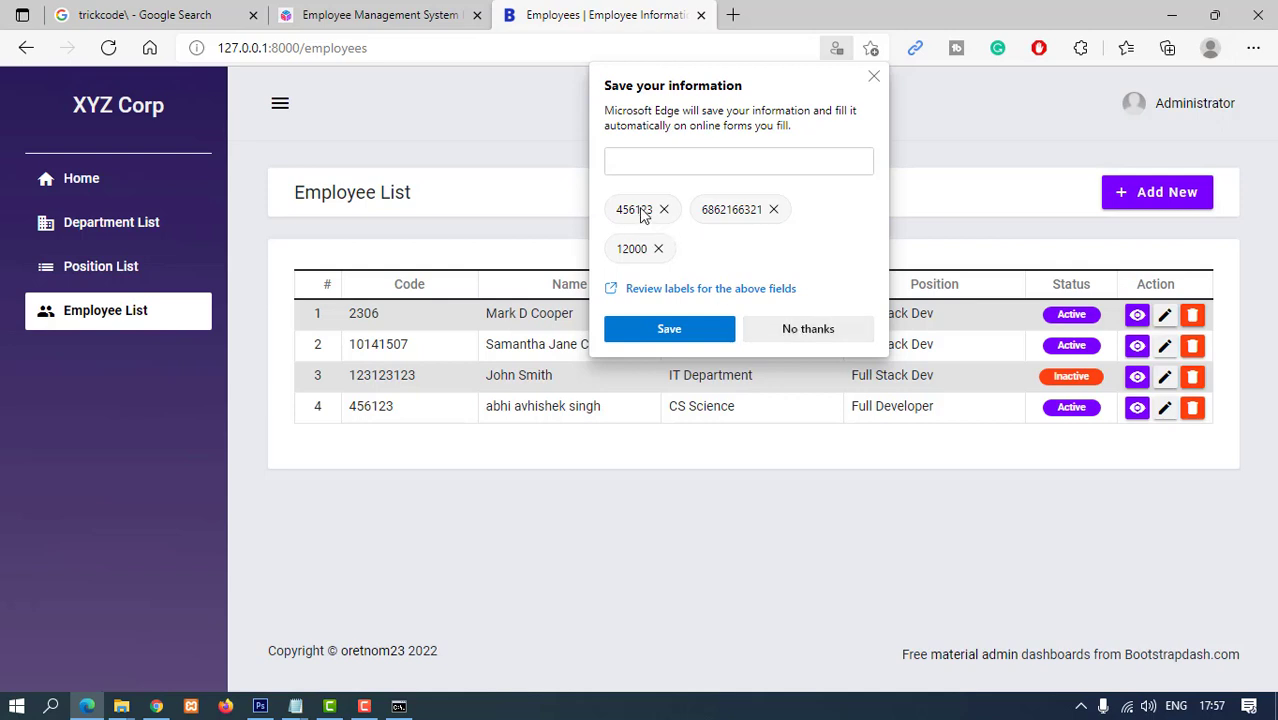
- Decline Edge's offer to save the entered form information with 'No thanks'
left_click(819, 336)
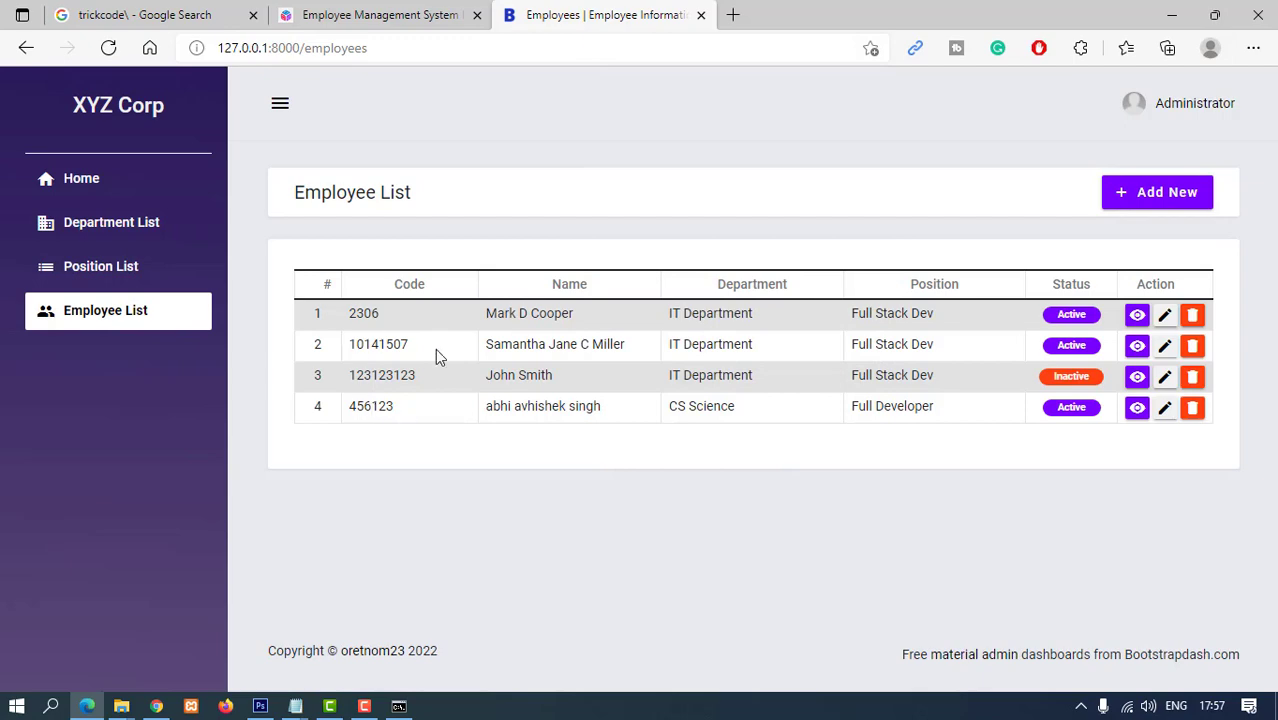
left_click(1137, 408)
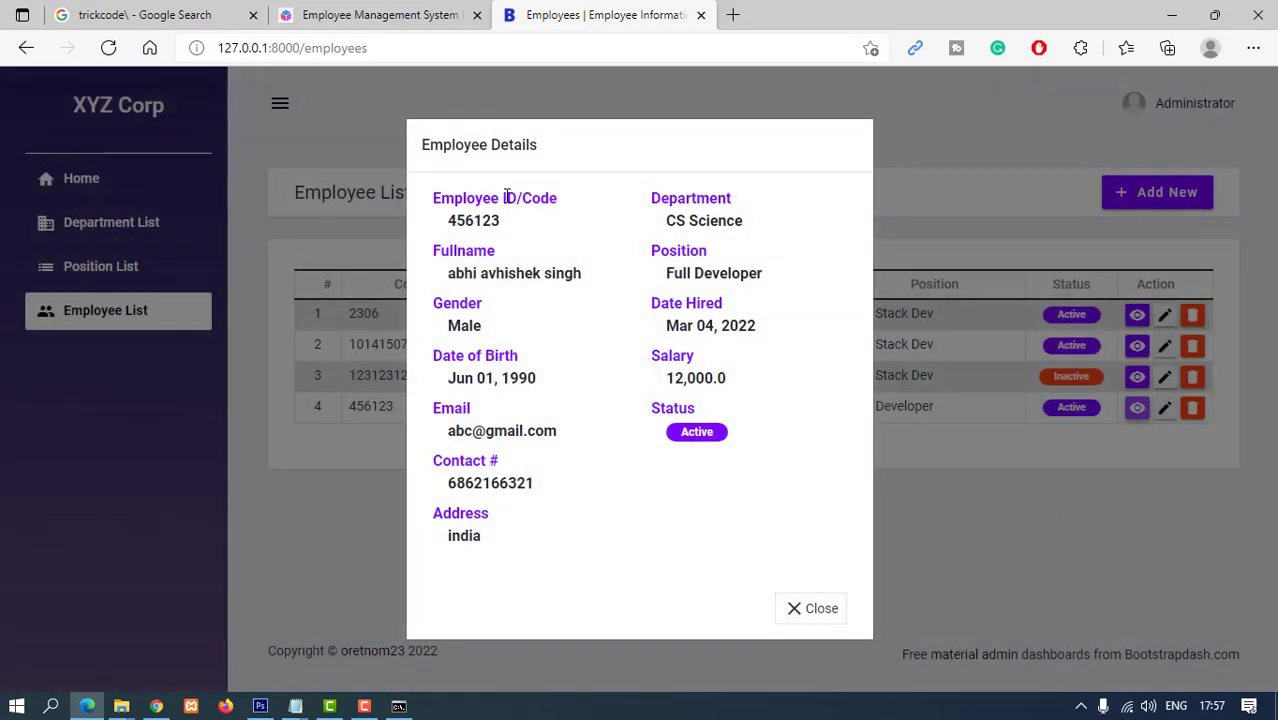
left_click(826, 618)
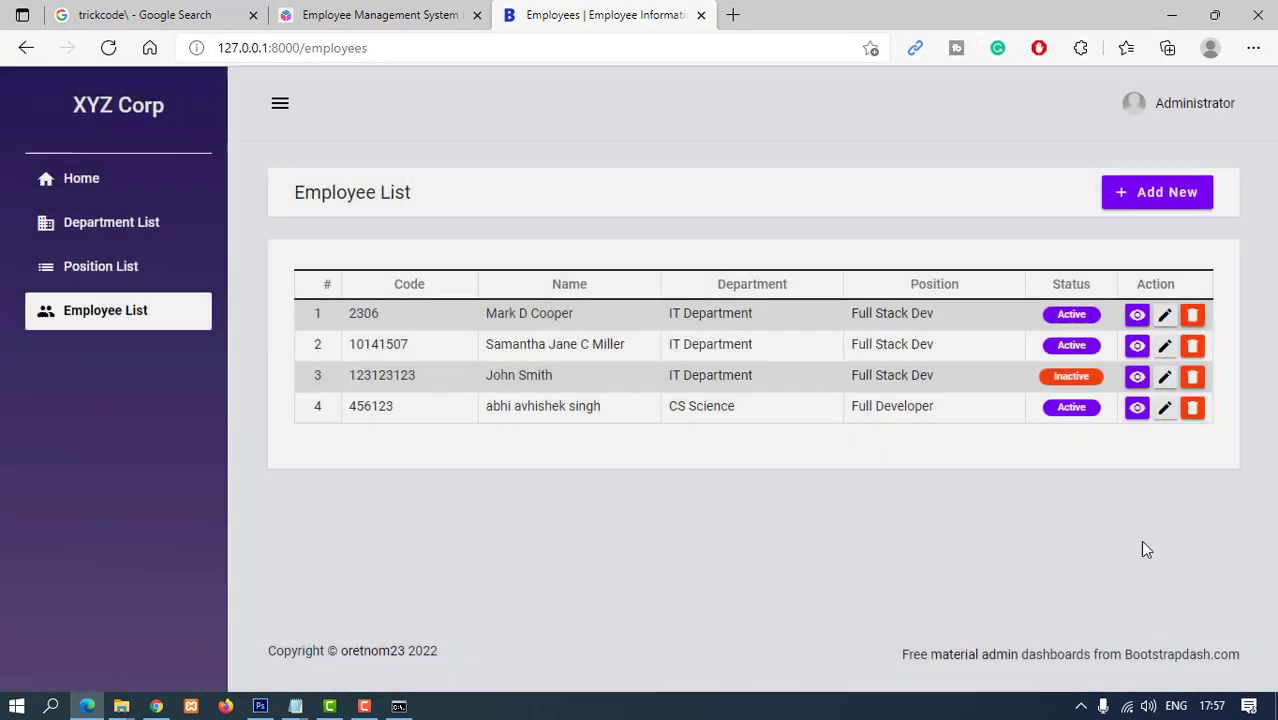
left_click(1164, 408)
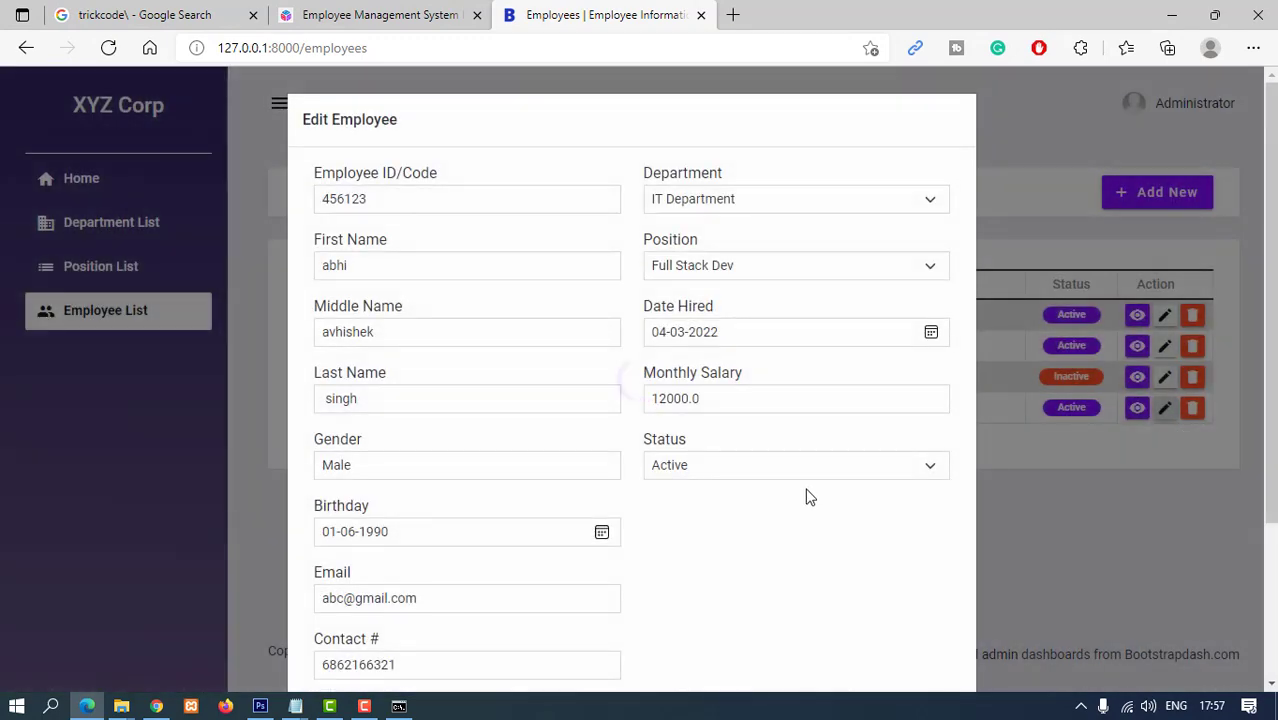
scroll(879, 494, "down", 2)
left_click(927, 640)
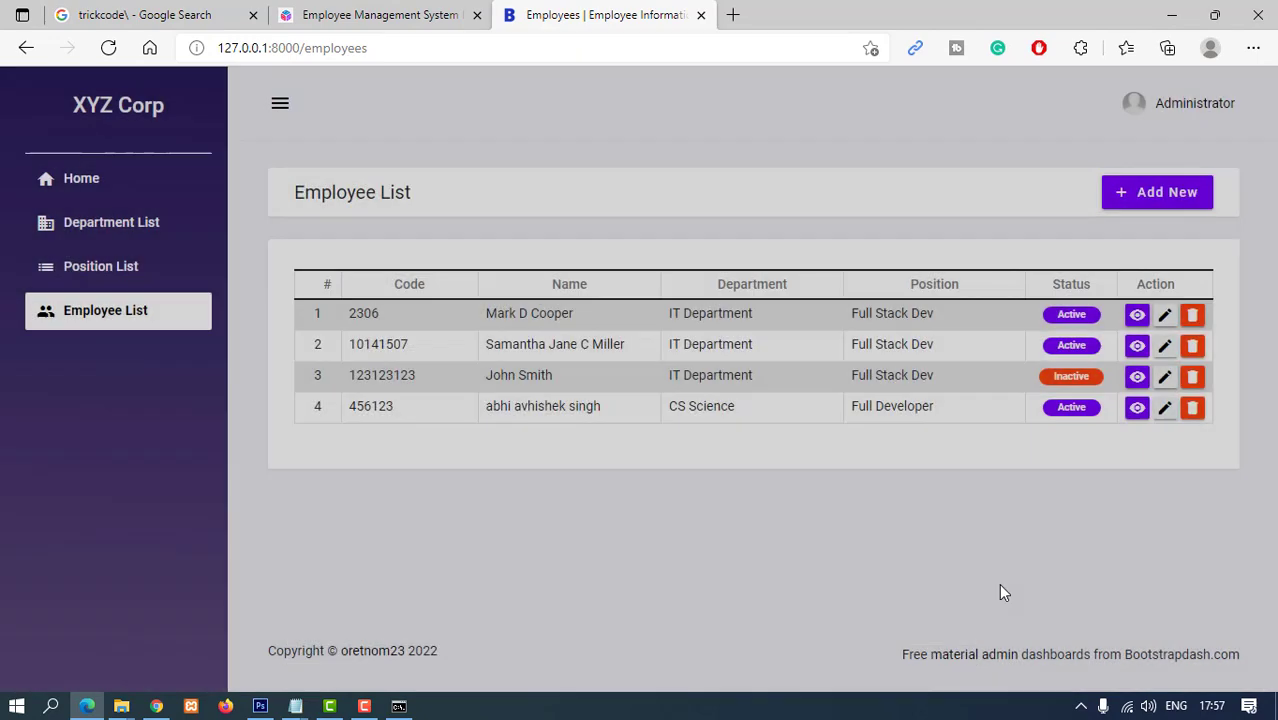
- Check the dashboard's 5 departments, 5 positions and 4 employees, then view row 4's employee details
left_click(79, 177)
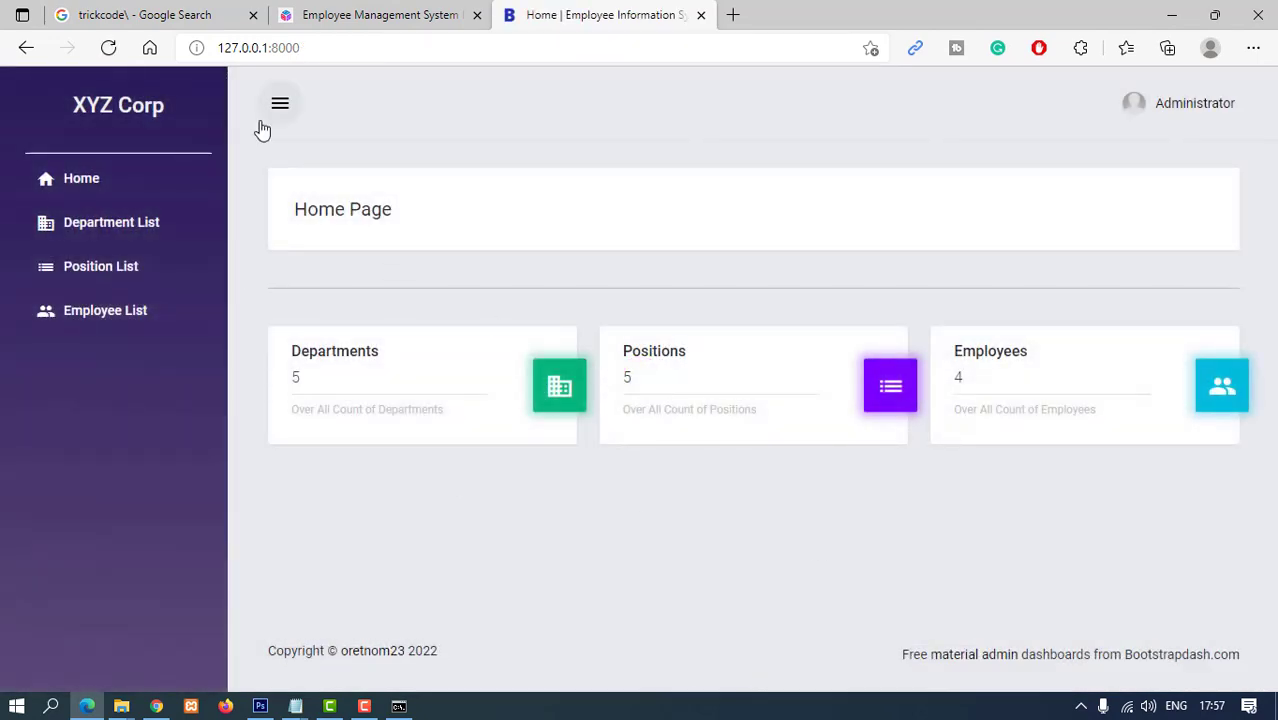
left_click(280, 103)
left_click(54, 105)
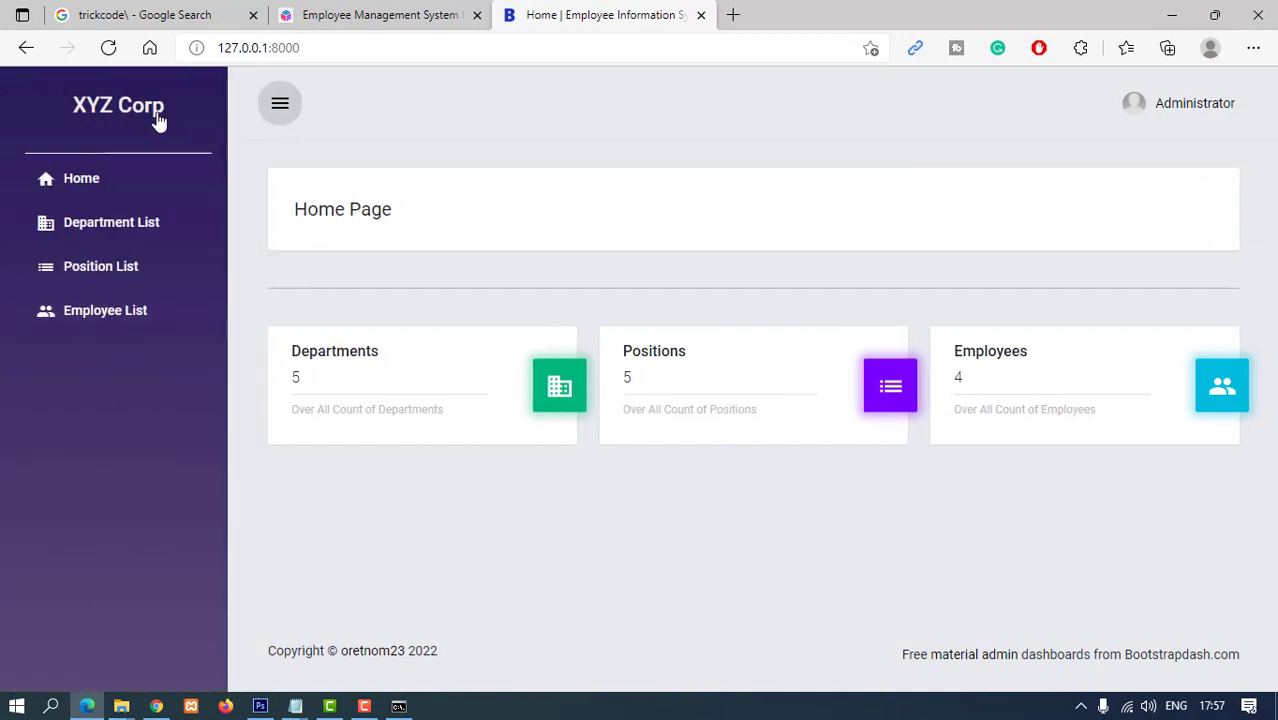
left_click(280, 104)
left_click(55, 105)
left_click(90, 312)
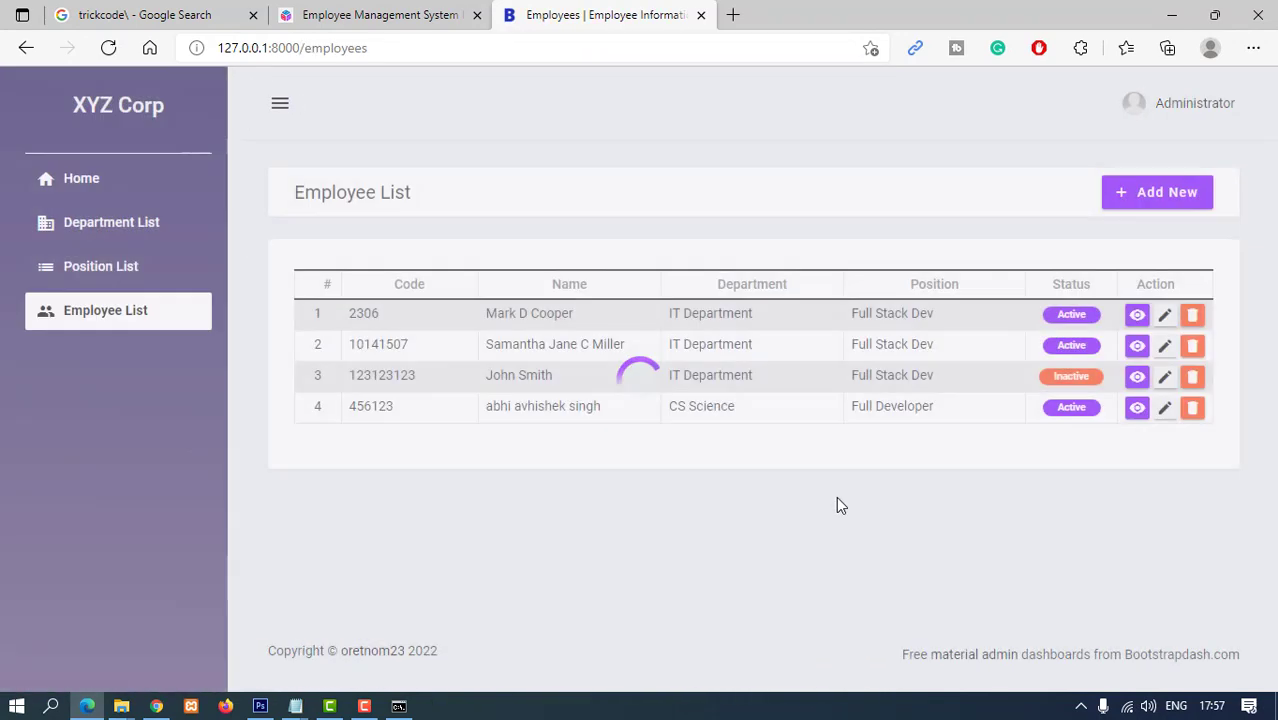
left_click(1137, 408)
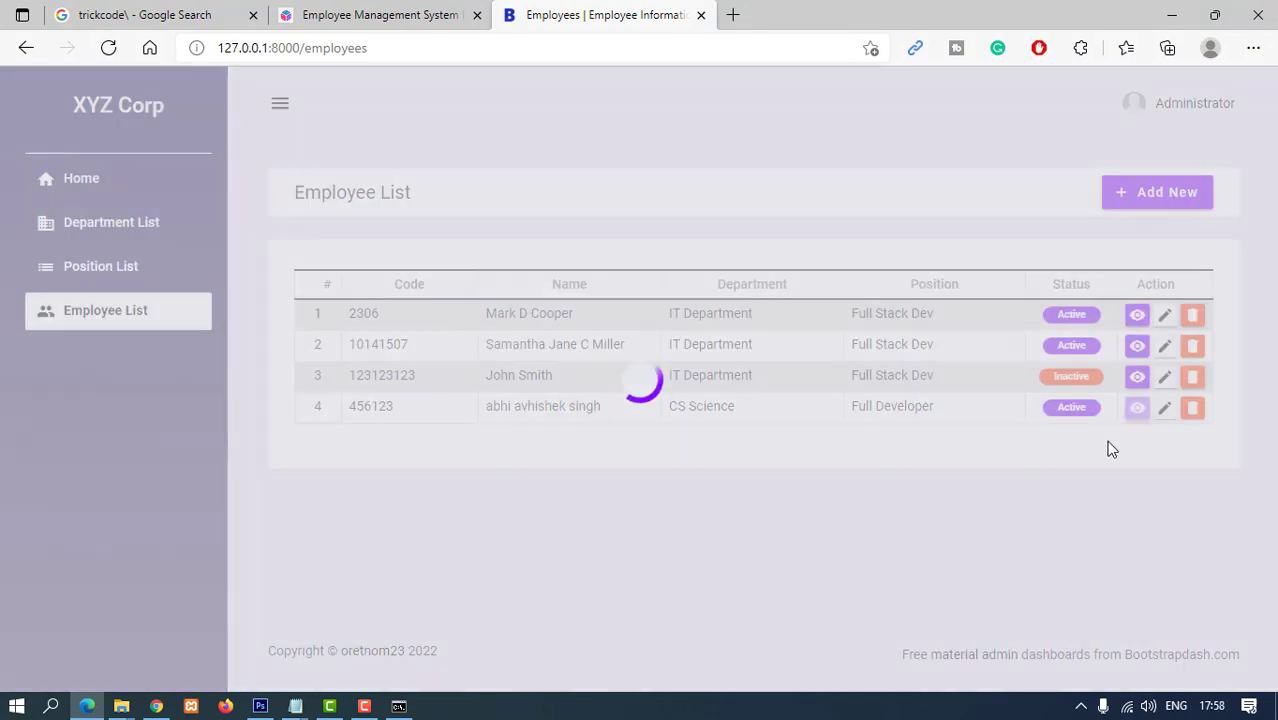